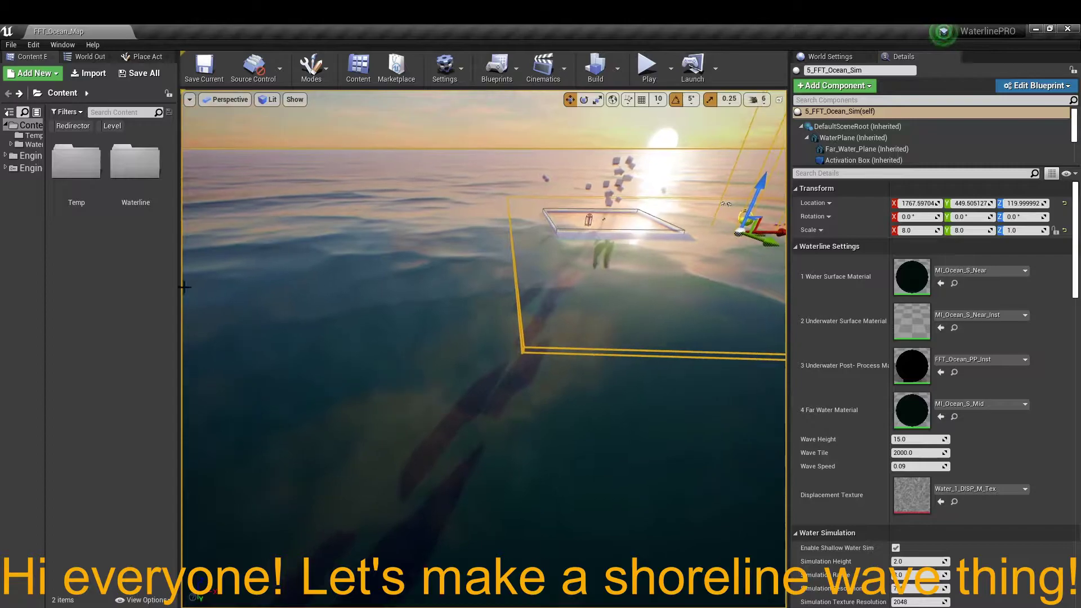
Step: Create a new Level asset in the Content Browser named Demo_Map
right_click(107, 257)
click(145, 348)
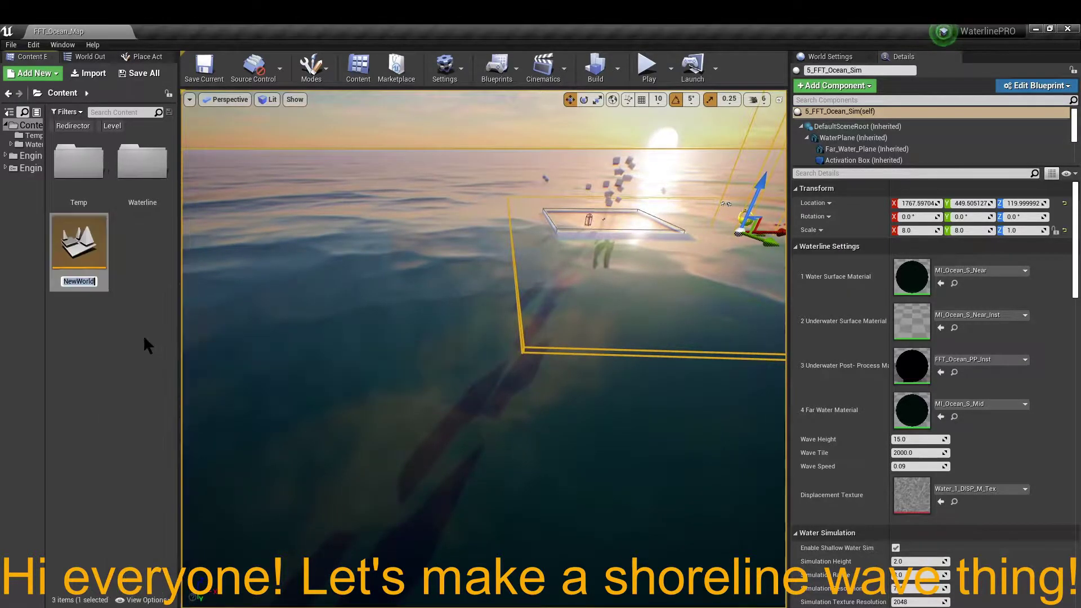
text(Demo)
text()Map)
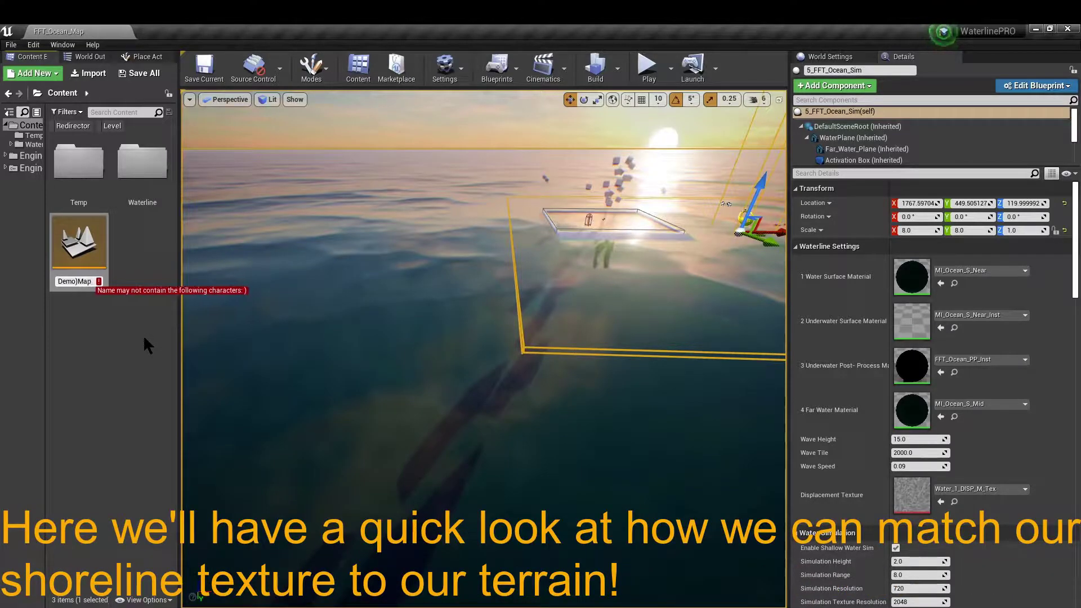
key(BackSpace)
key(BackSpace)
key(BackSpace)
key(BackSpace)
text(_M)
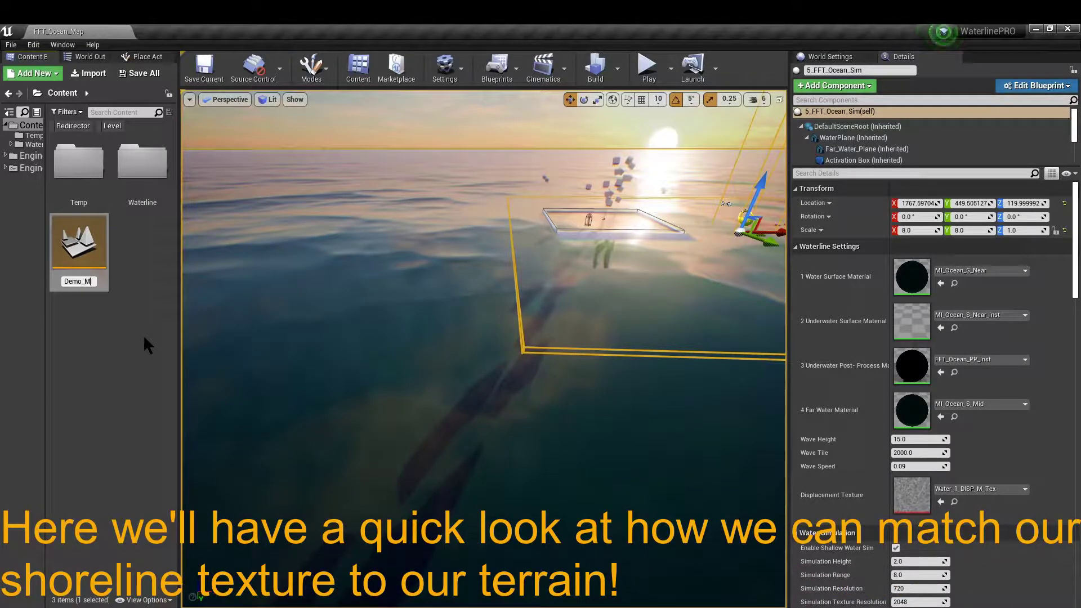
text(ap)
key(Return)
key(Return)
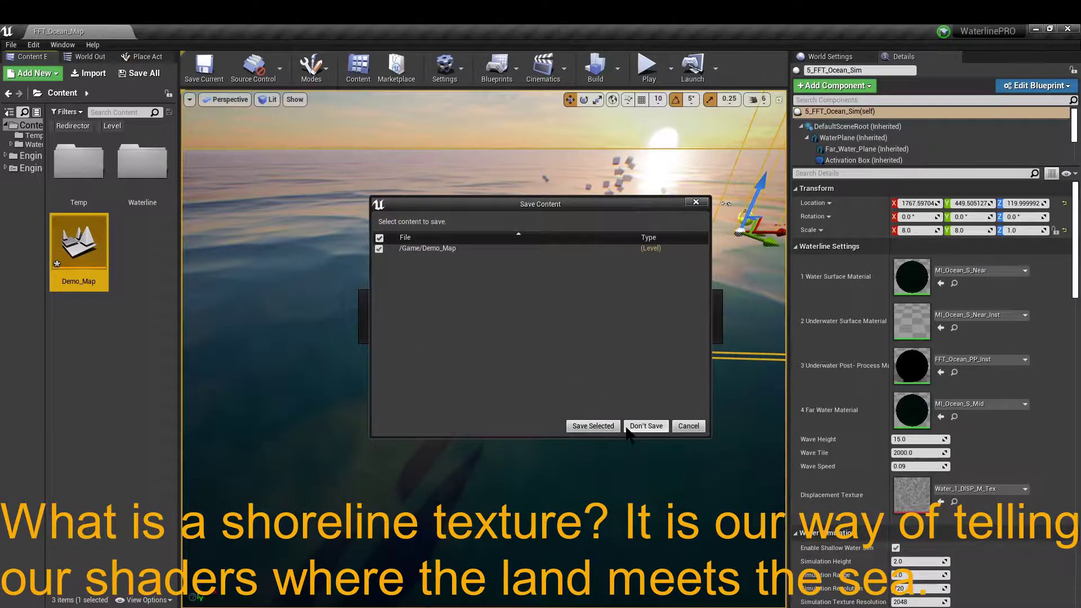
Step: Save and open Demo_Map, then add a Directional Light set as Atmosphere/Fog Sun Light
click(605, 430)
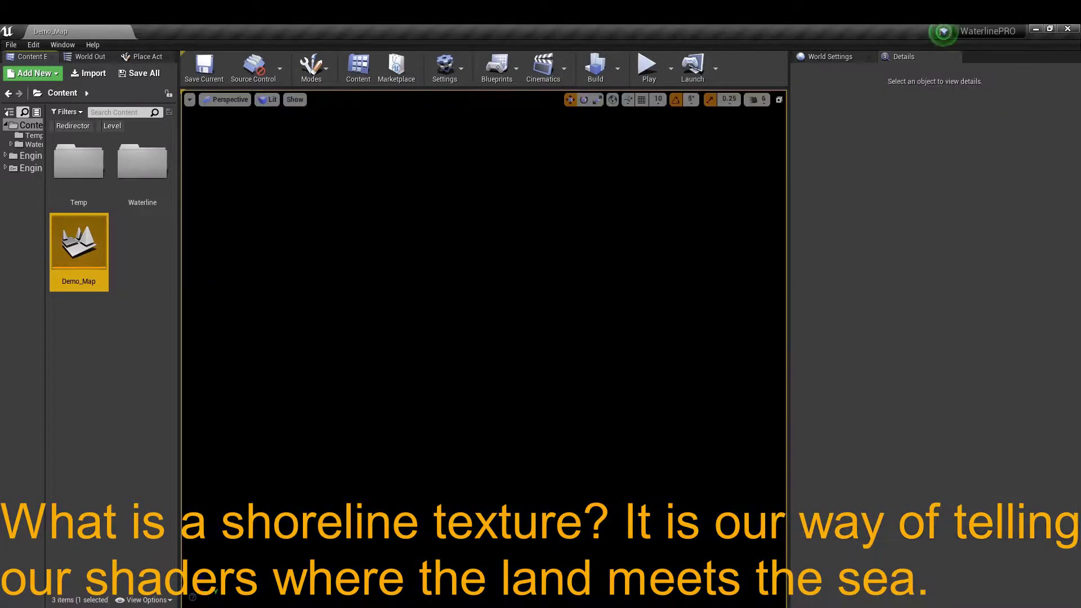
click(88, 57)
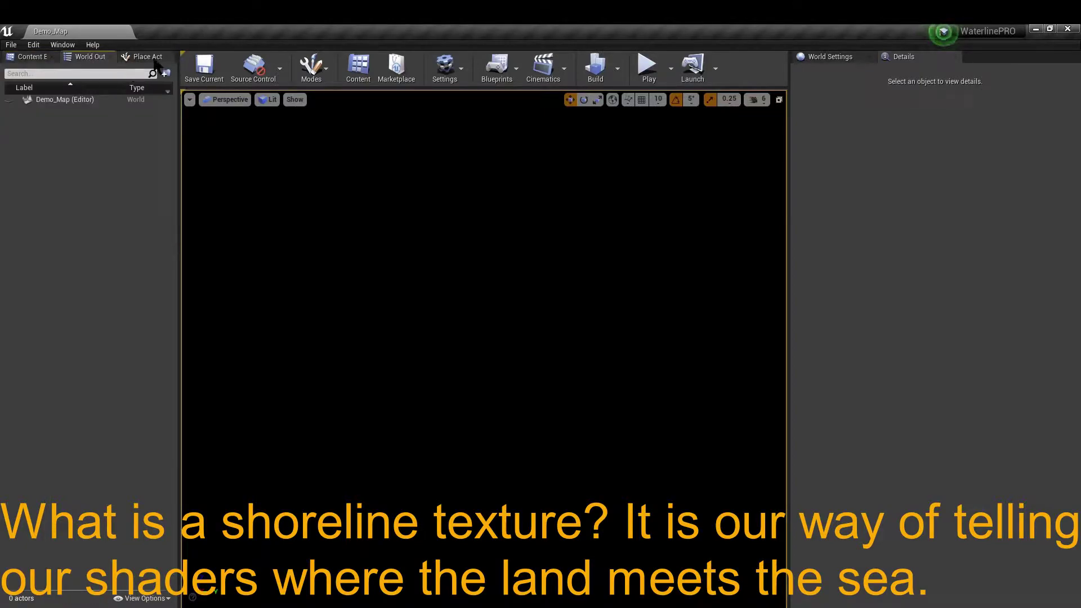
click(148, 57)
text(ligh)
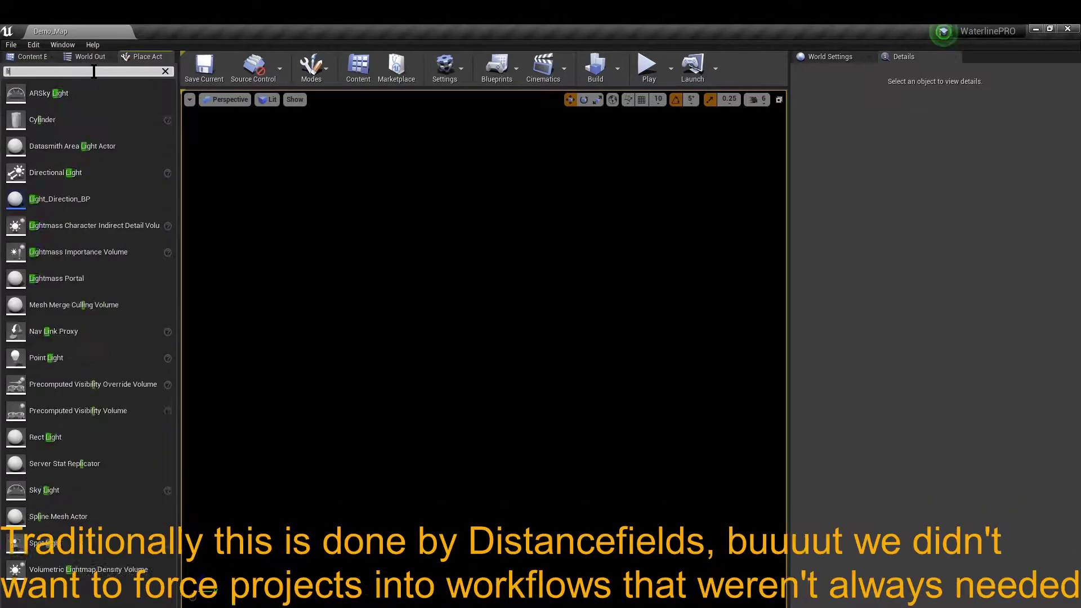
drag(55, 146, 509, 340)
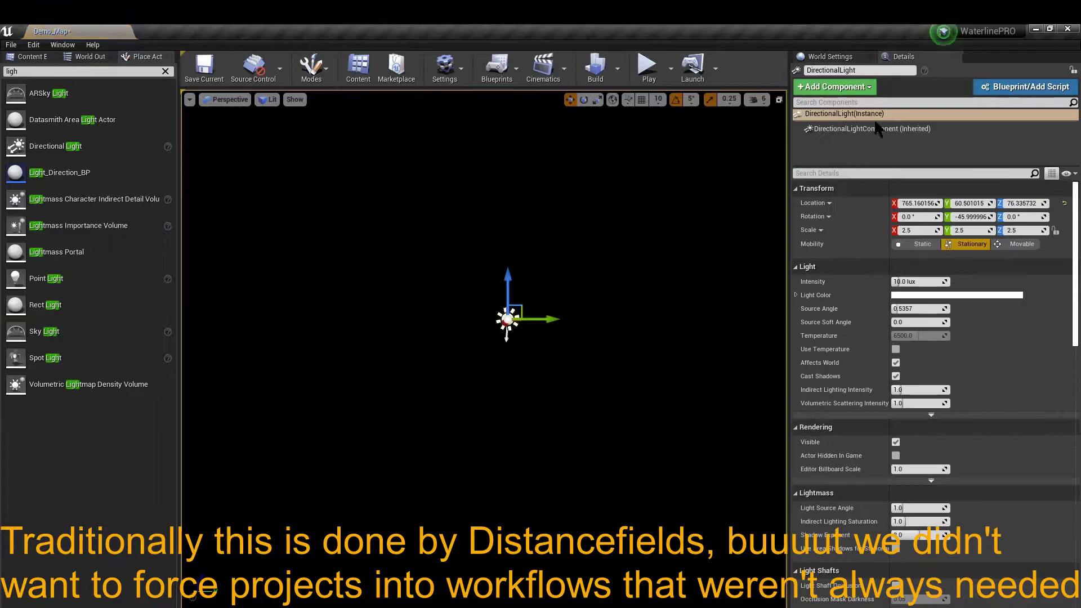
click(838, 174)
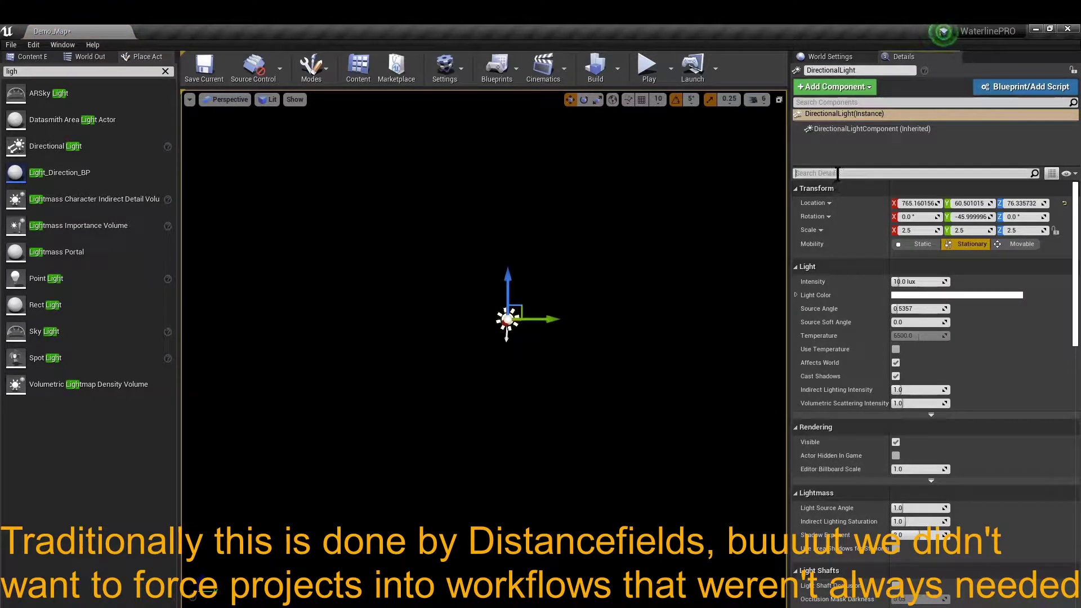
text(atmo)
click(896, 209)
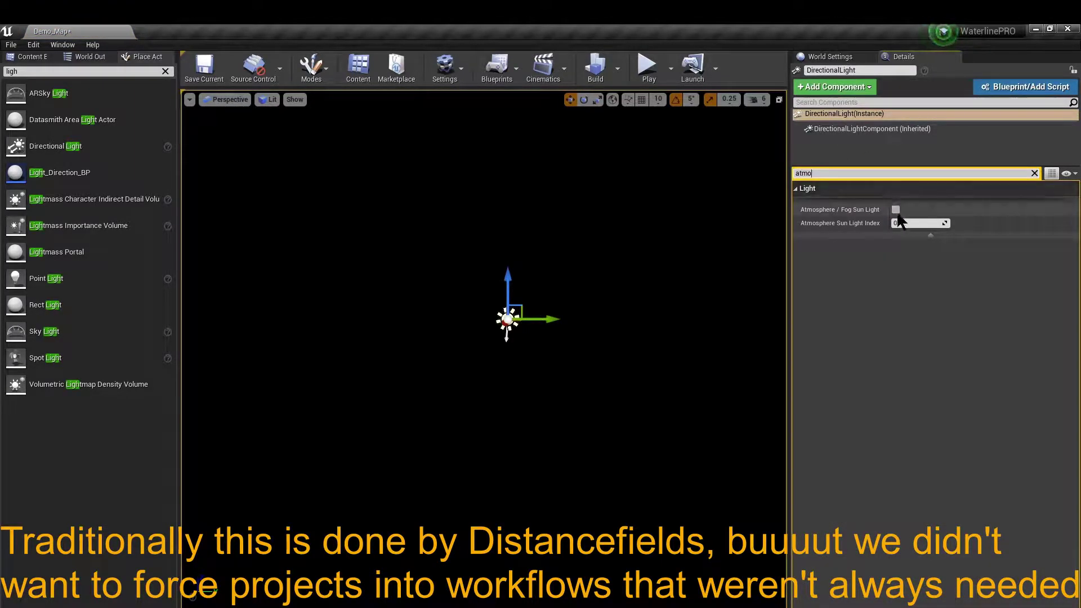
Step: Add a Sky Atmosphere and an Exponential Height Fog to the level
click(119, 71)
key(BackSpace)
key(BackSpace)
key(BackSpace)
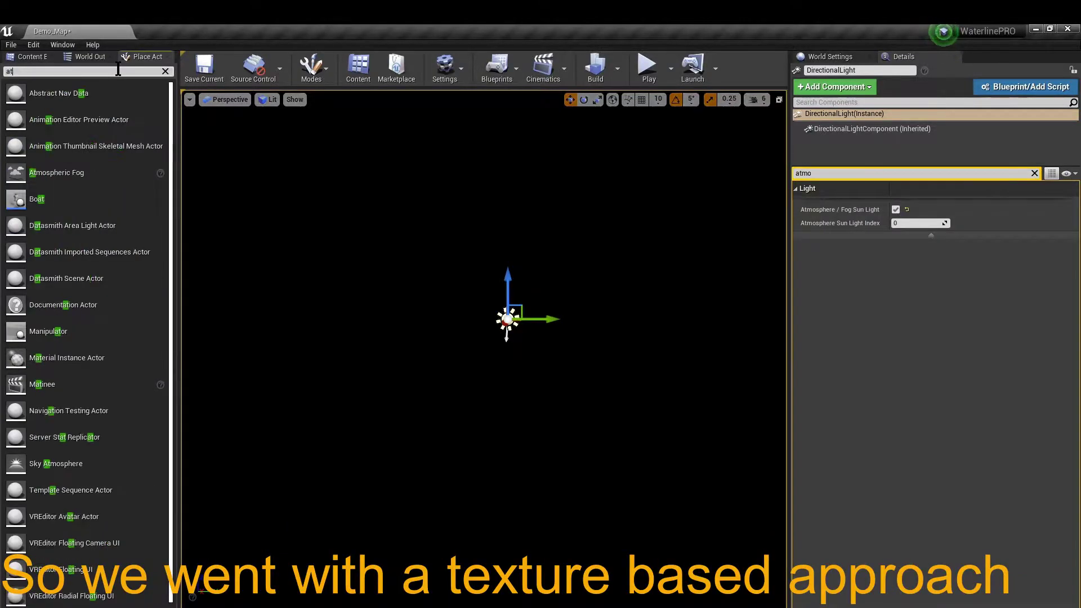
text(atmo)
drag(82, 117, 444, 344)
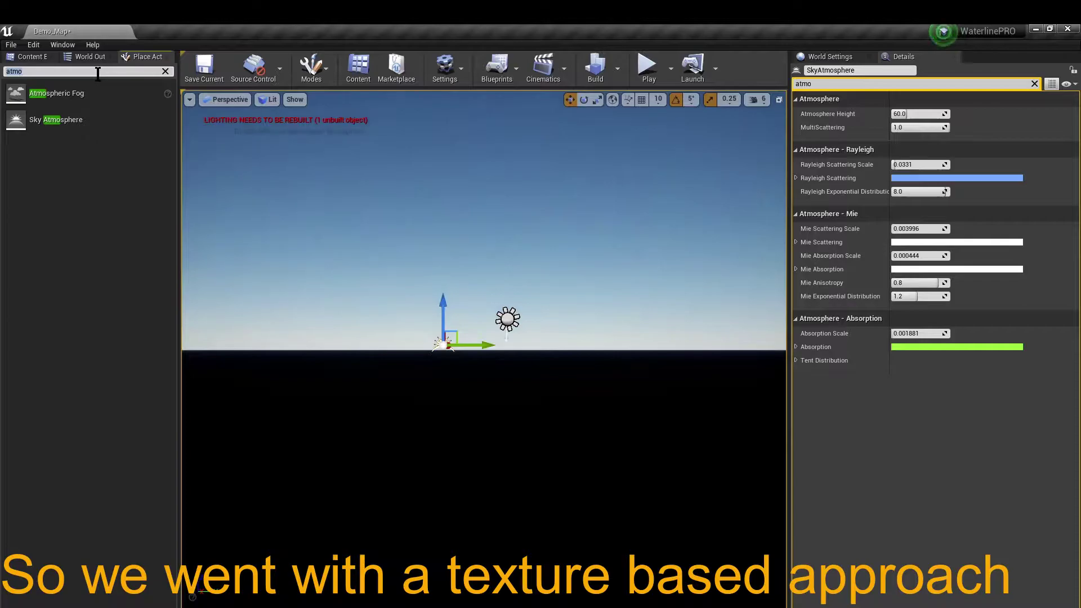
key(BackSpace)
key(BackSpace)
key(BackSpace)
text(fog)
drag(65, 120, 305, 257)
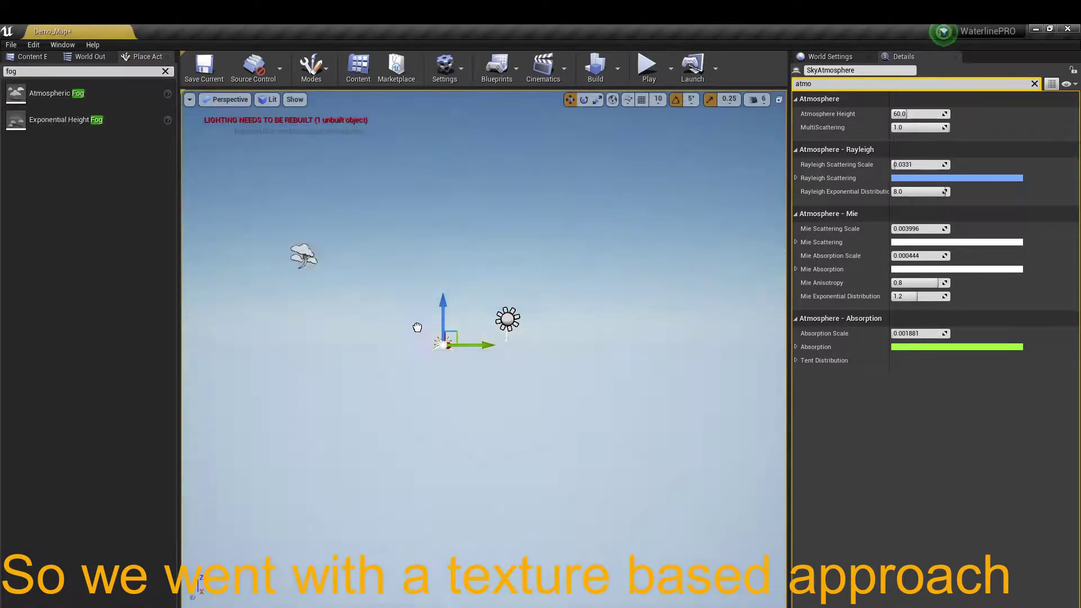
drag(418, 327, 411, 352)
Step: Add a Sky Light to the level
click(165, 71)
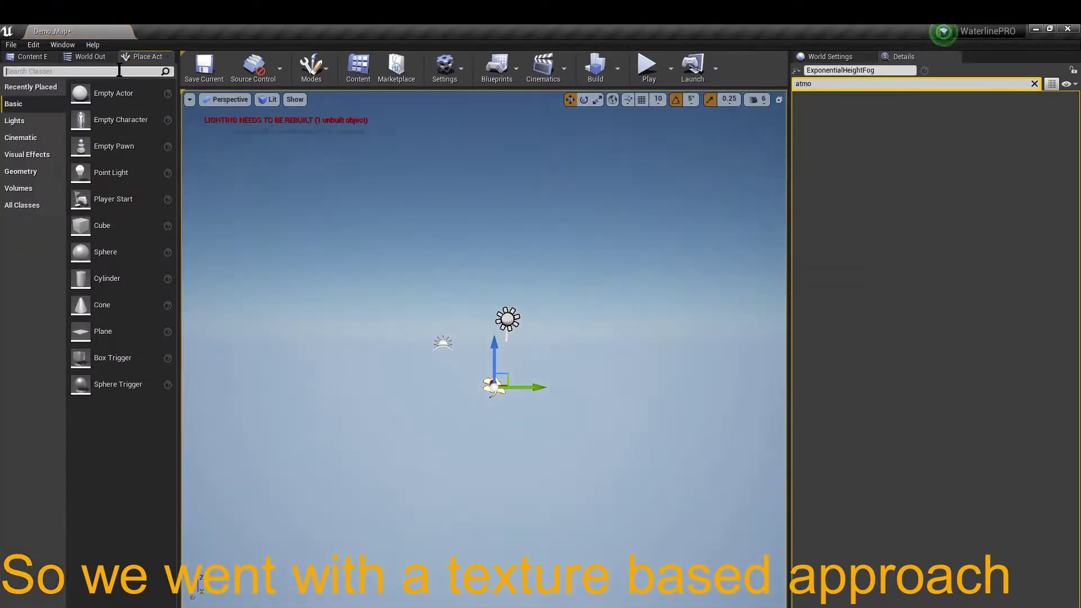
text(ligh)
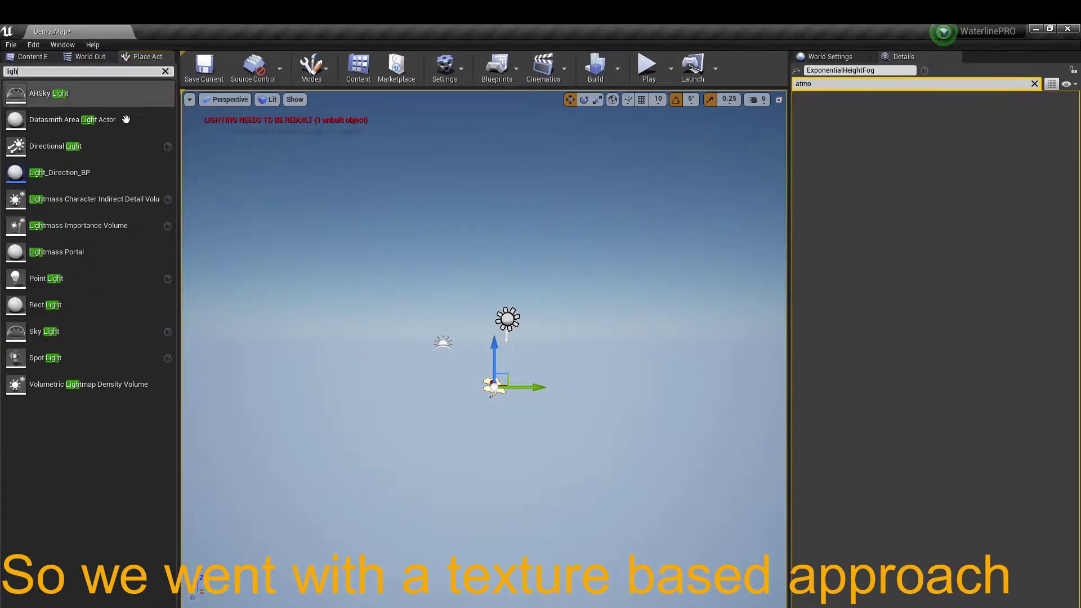
mouse_move(80, 326)
mouse_down()
mouse_move(437, 406)
mouse_move(397, 406)
mouse_up()
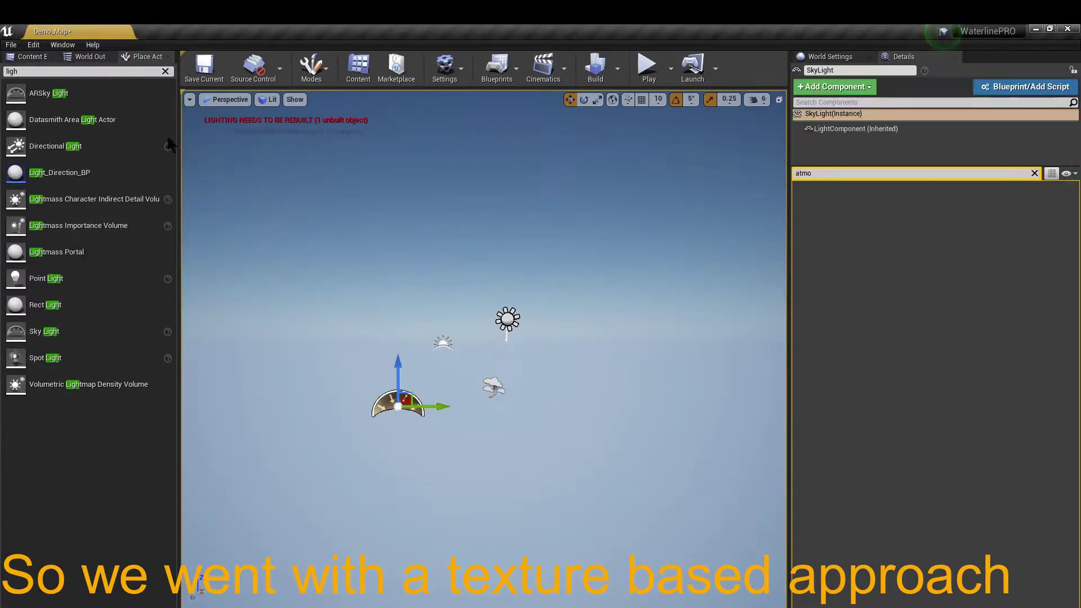
click(165, 71)
right_drag(525, 169, 525, 158)
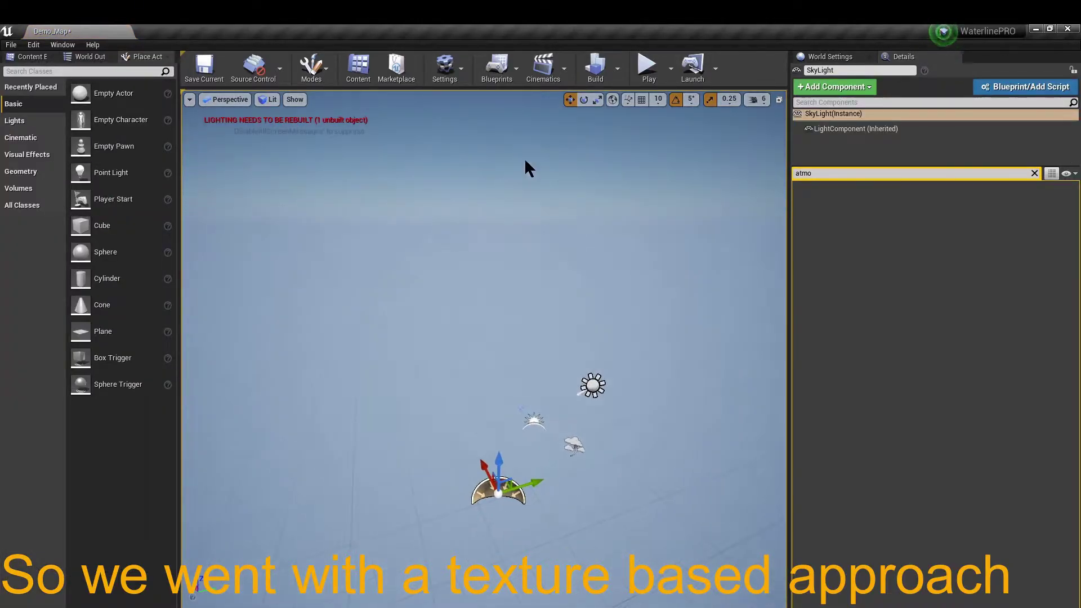
Step: Set the light's Mobility to Movable in its Details
click(593, 386)
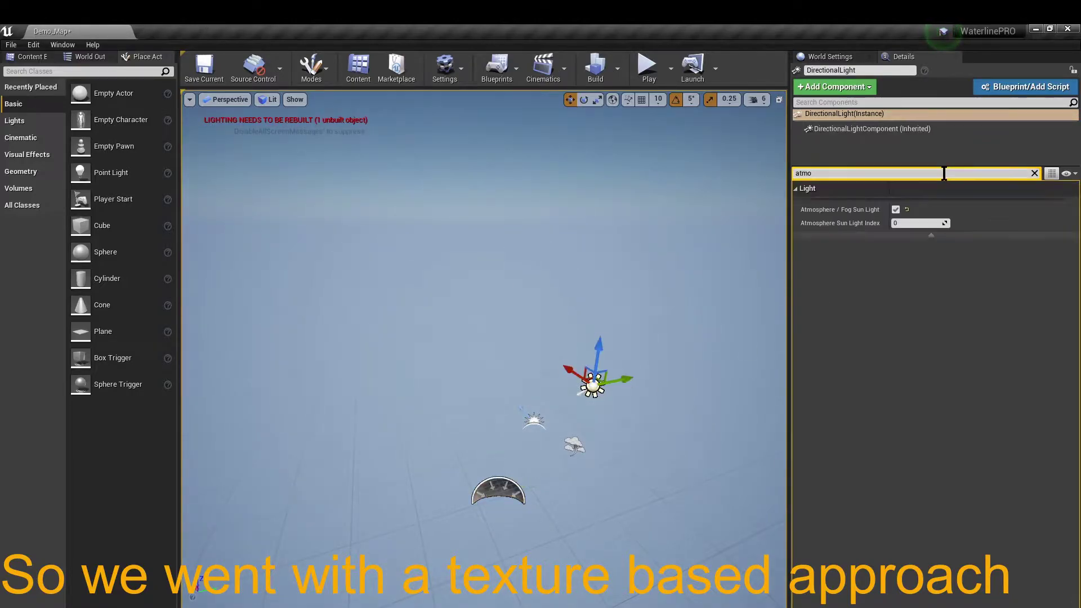
click(1035, 173)
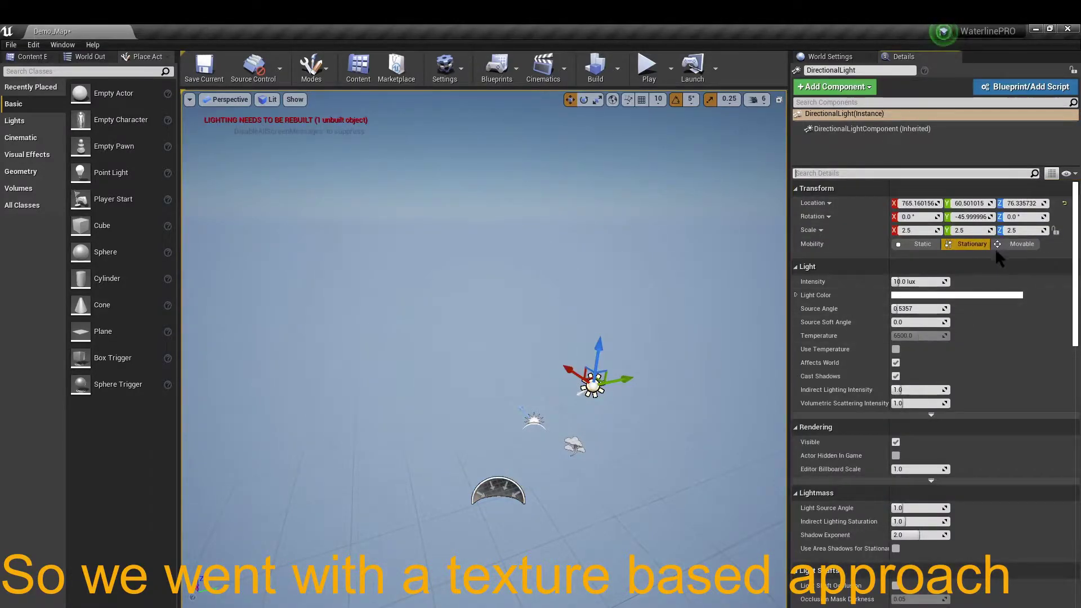
click(1017, 244)
click(493, 483)
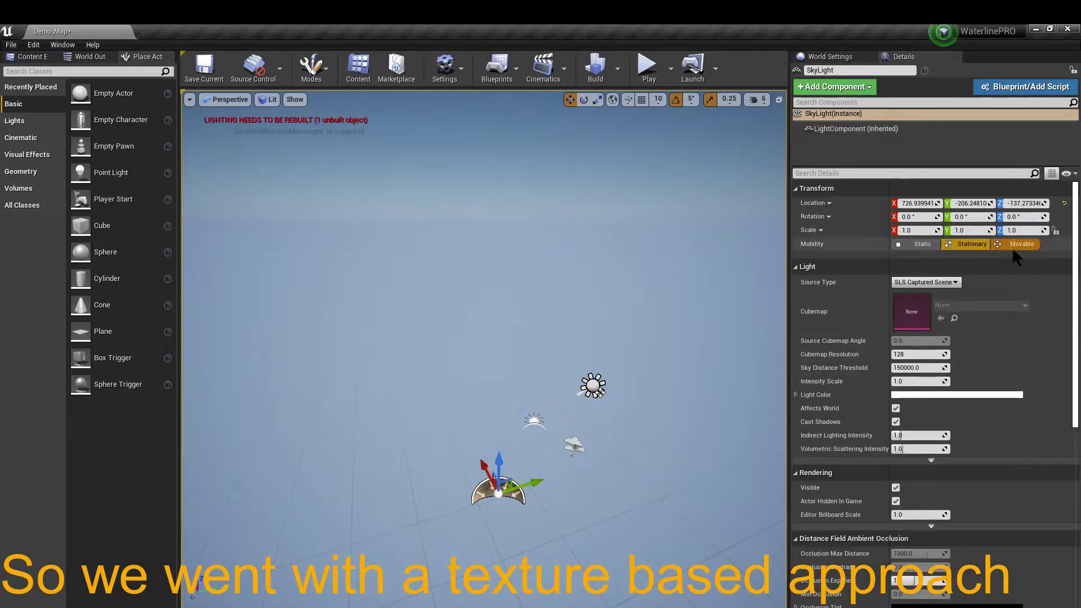
Step: Build lighting for Demo_Map from the Build menu, then return to the Content Browser
click(618, 68)
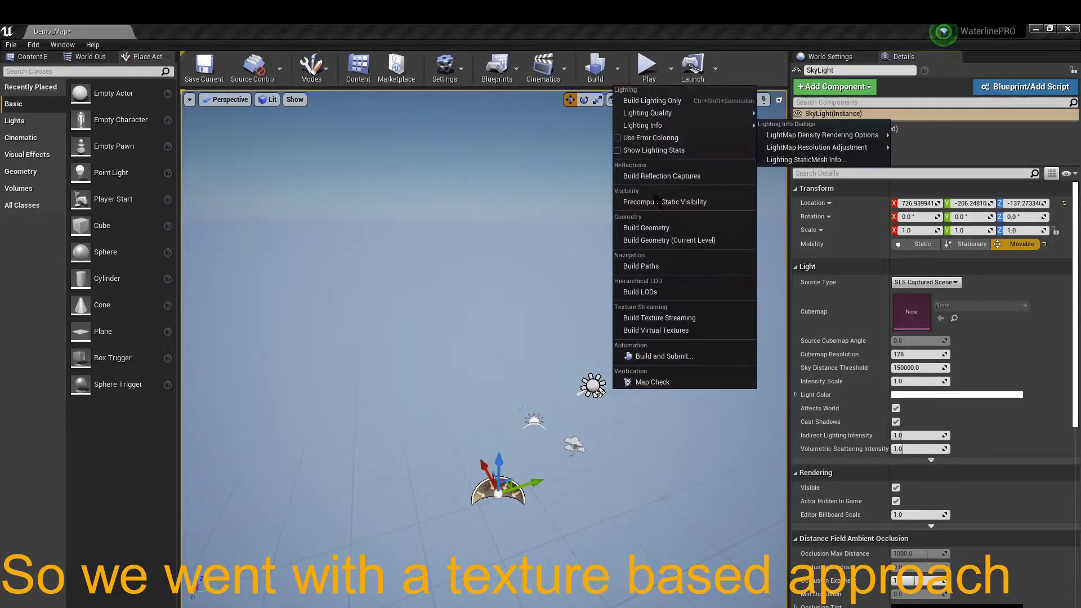
click(657, 177)
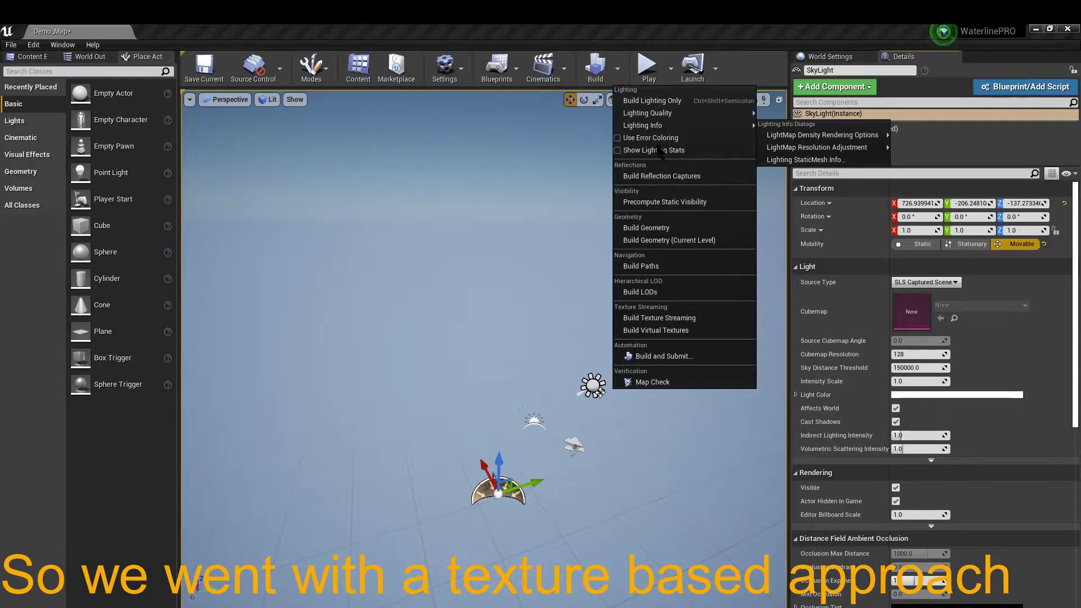
click(671, 101)
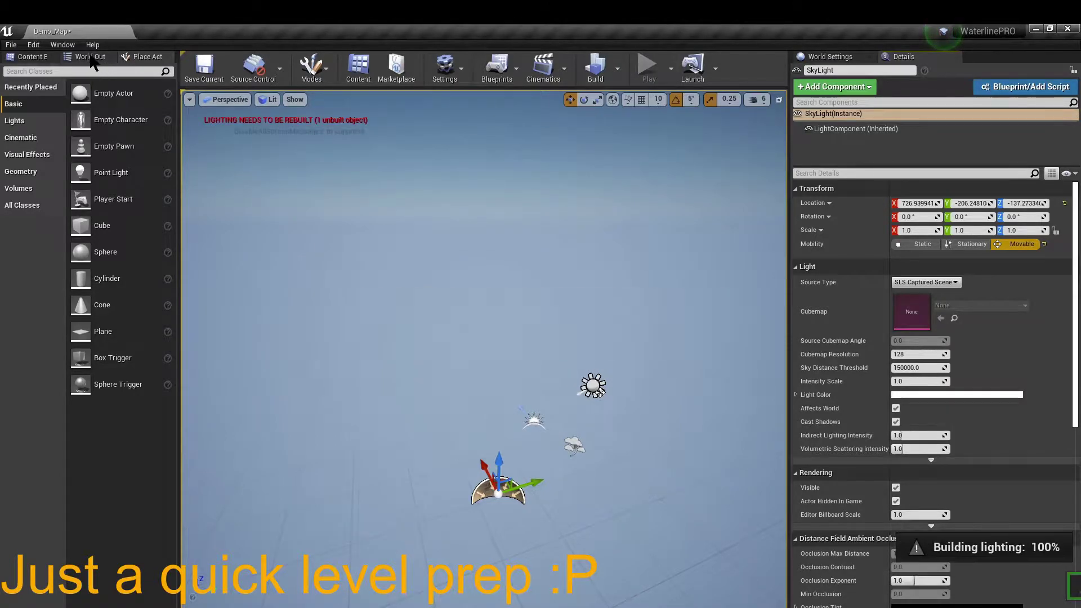
click(90, 57)
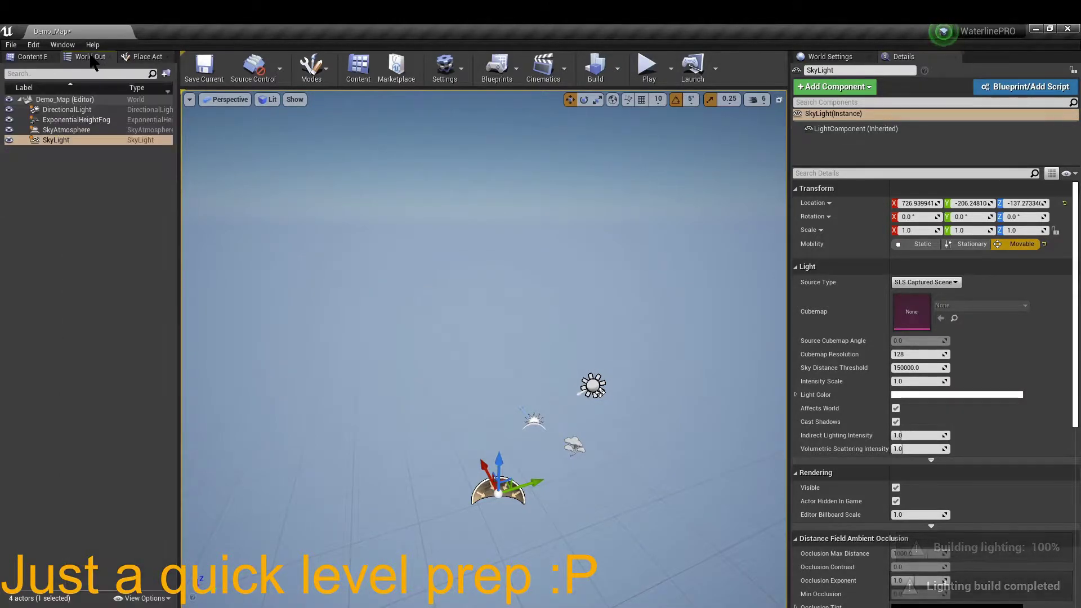
click(18, 59)
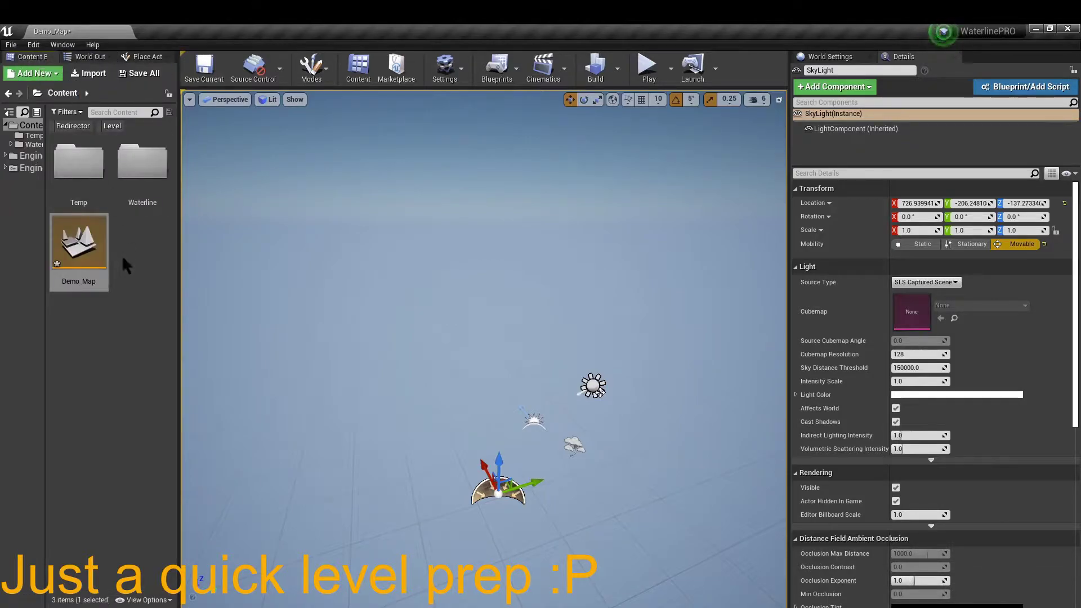
Step: Place 5_FFT_Ocean_Sim from Waterline/3_Ocean_Sim_Content into the level and test-play it
double_click(142, 163)
double_click(79, 241)
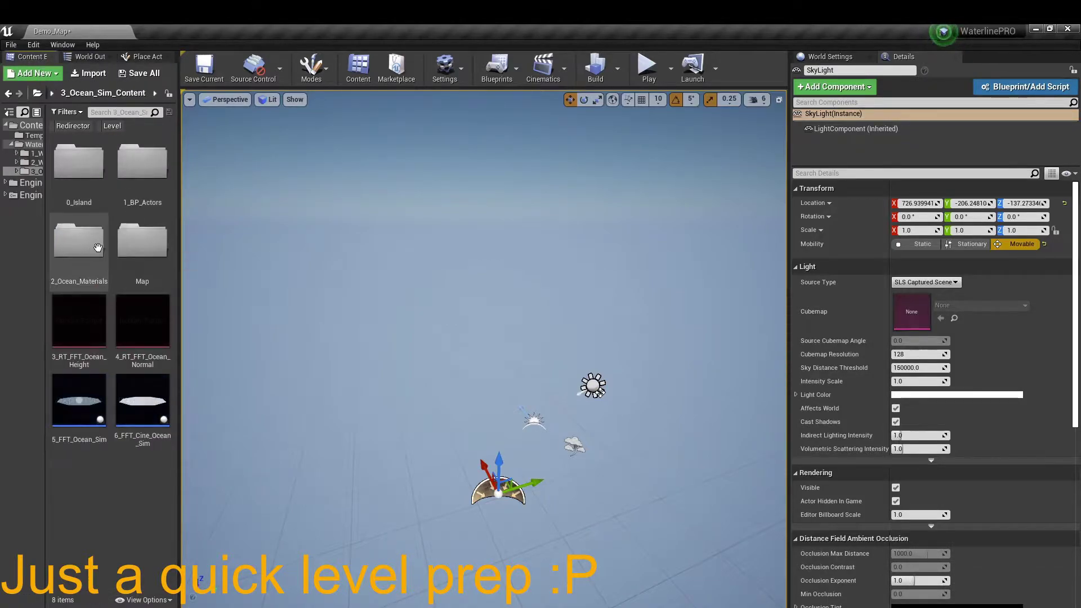
mouse_move(79, 400)
mouse_down()
mouse_move(484, 409)
mouse_move(496, 394)
mouse_move(494, 443)
mouse_up()
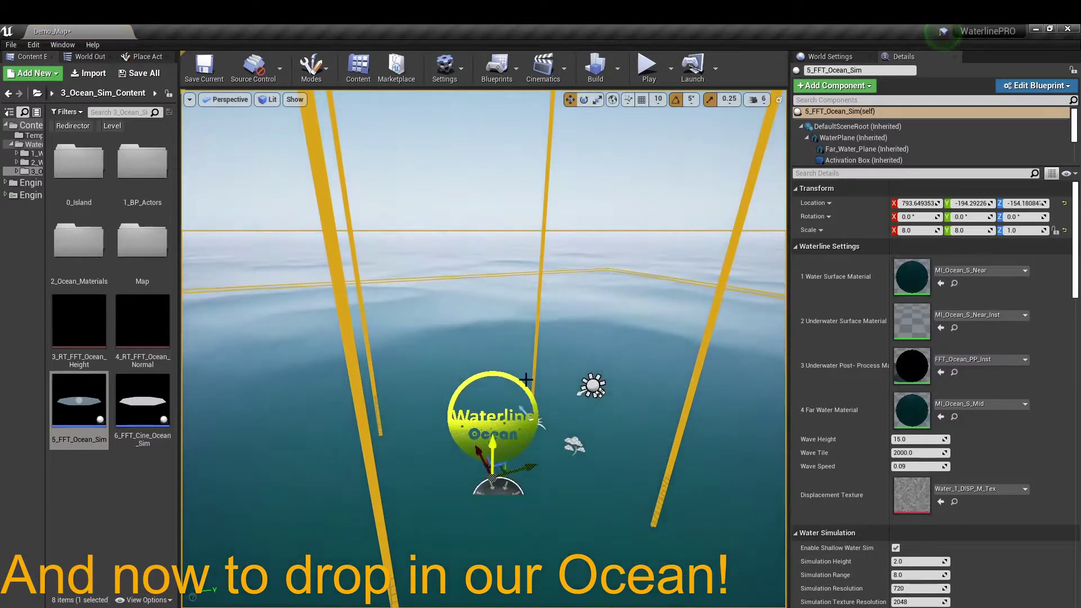
click(646, 78)
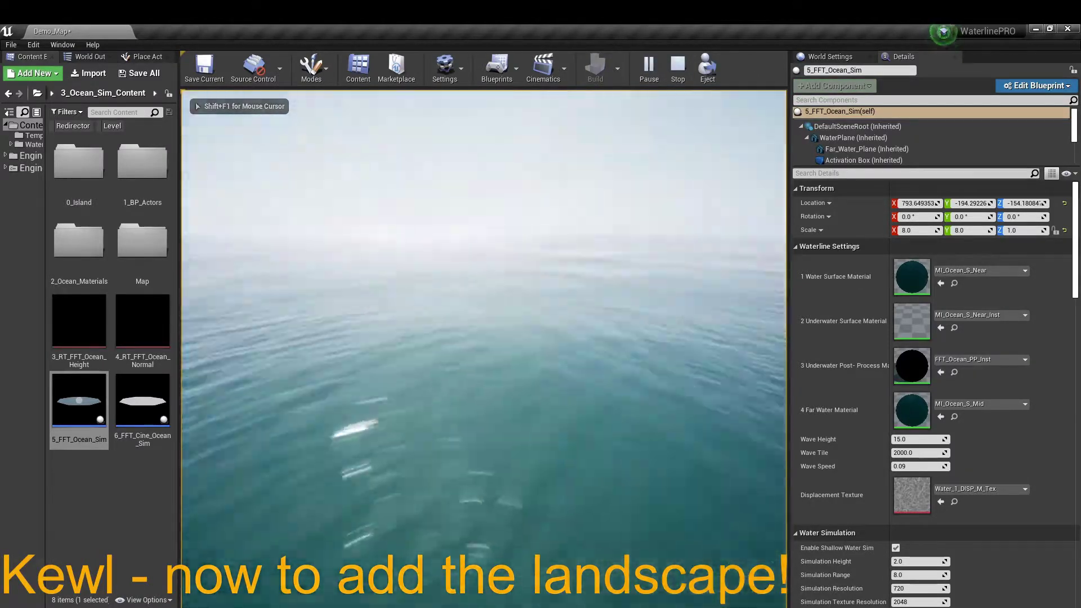
key(Escape)
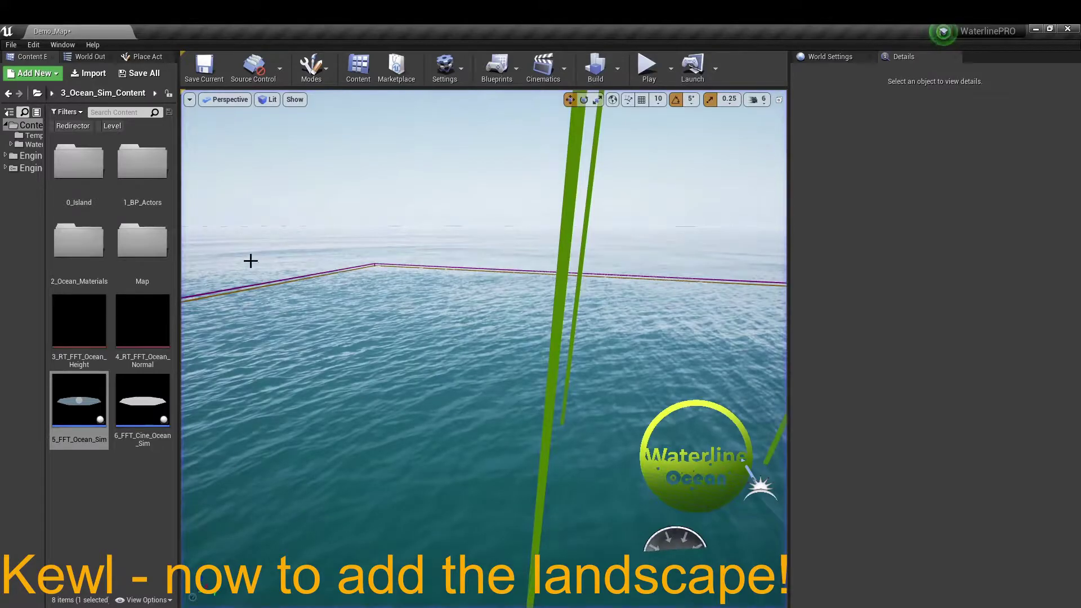
Step: Add a Landscape actor to the level from Place Actors
click(86, 56)
click(141, 56)
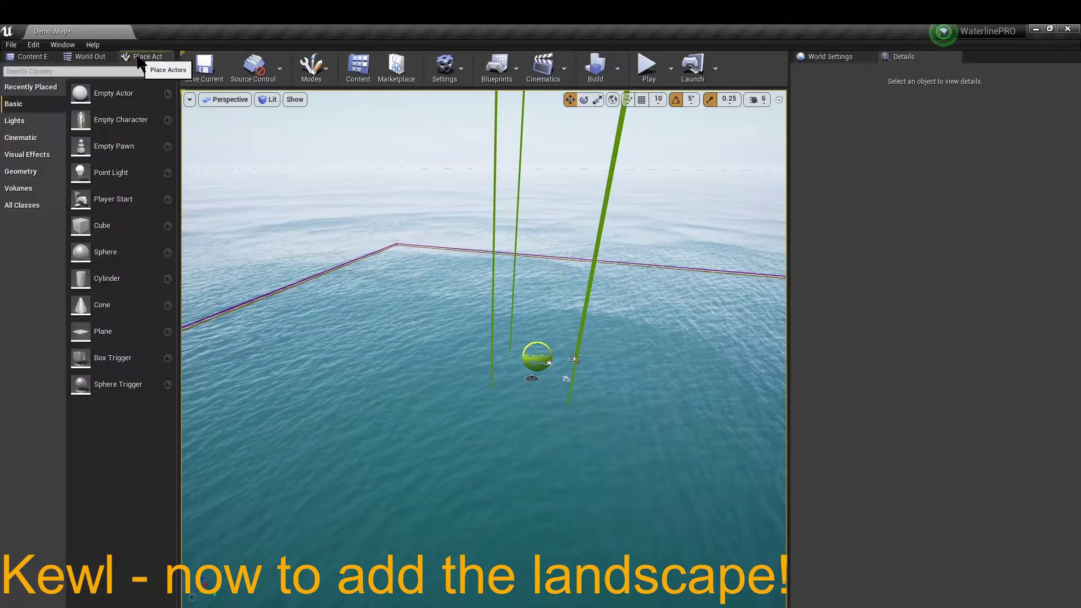
text(land)
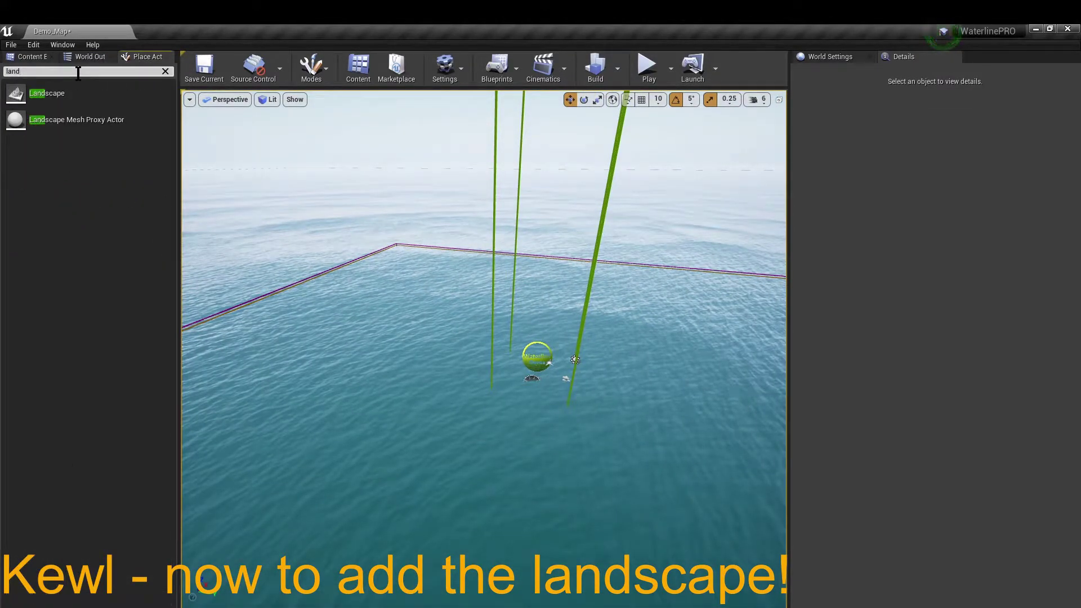
drag(47, 93, 442, 394)
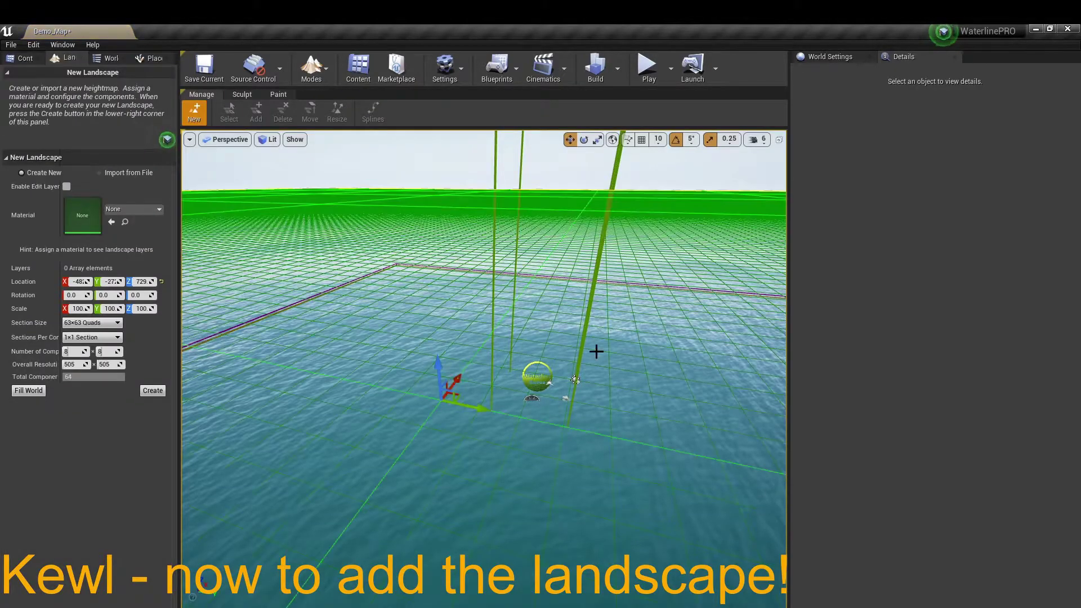
Step: Import the landscape from the Island Heightmap S.png heightmap file
click(126, 173)
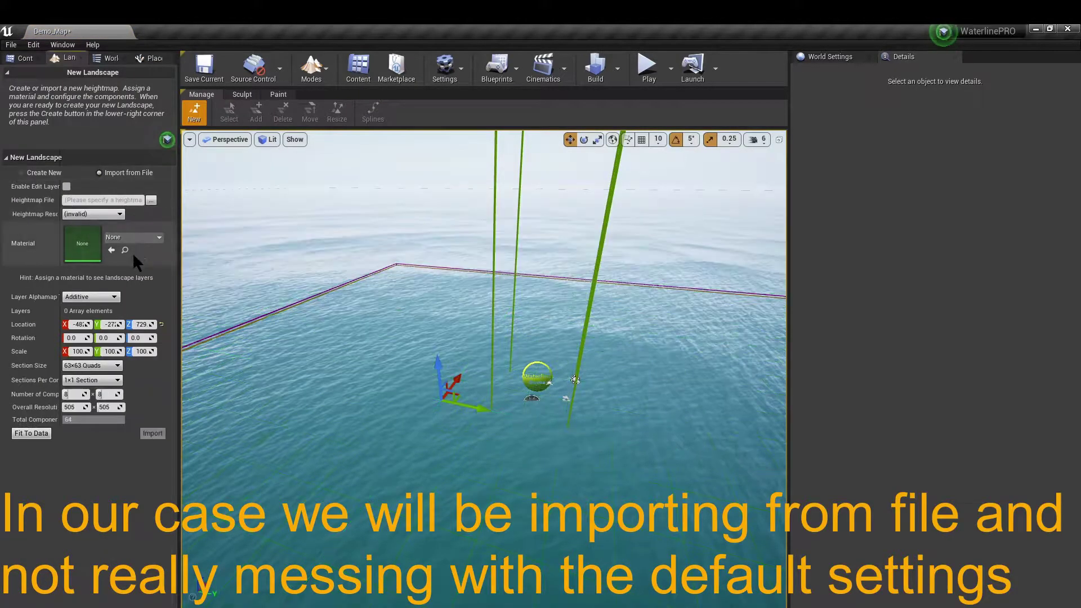
click(151, 200)
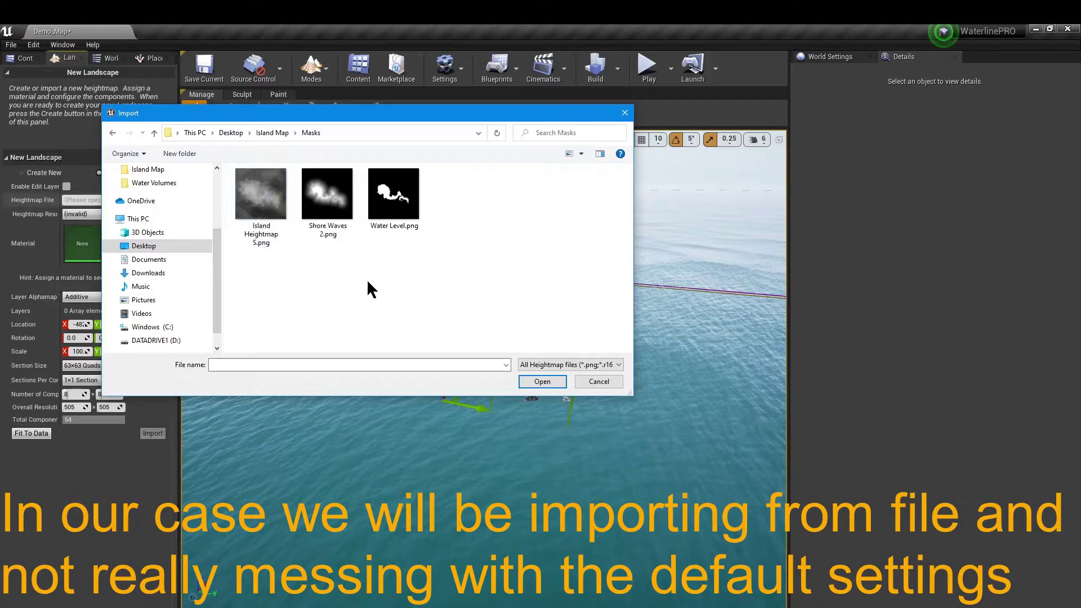
drag(430, 121, 521, 191)
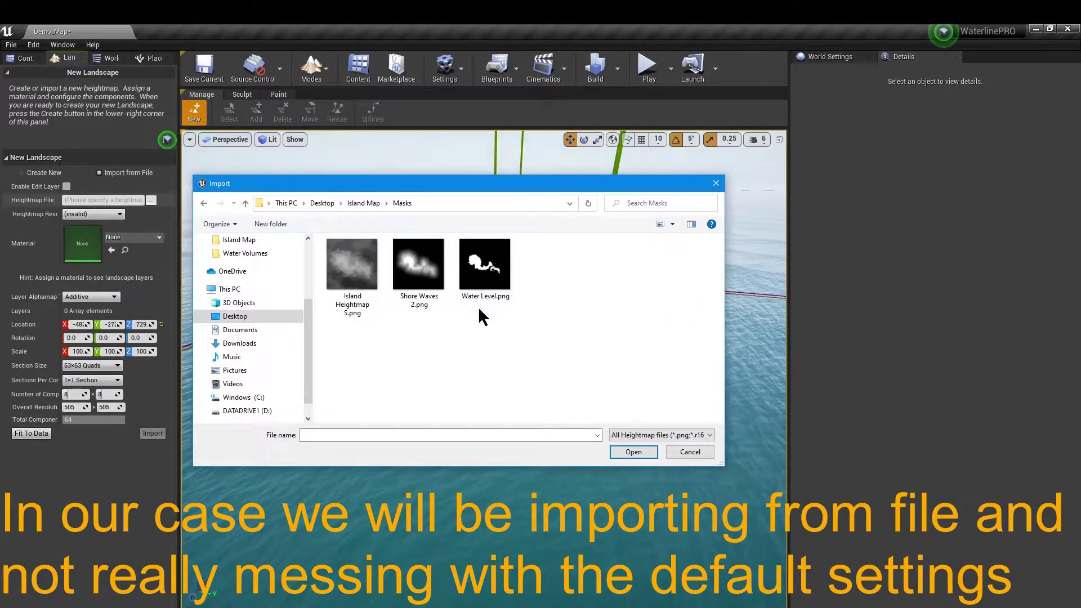
click(370, 285)
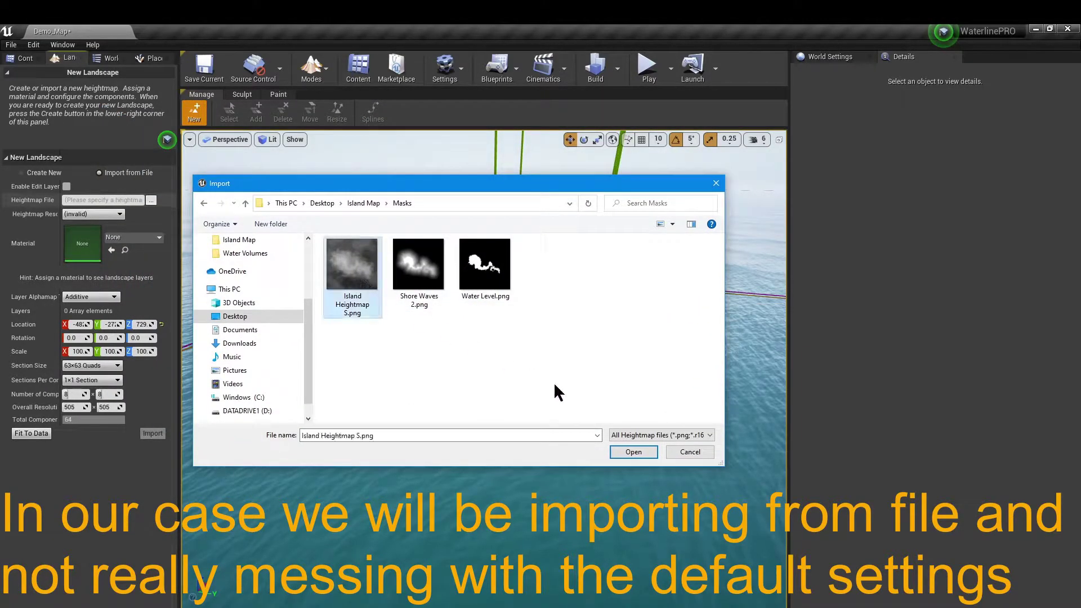
click(631, 459)
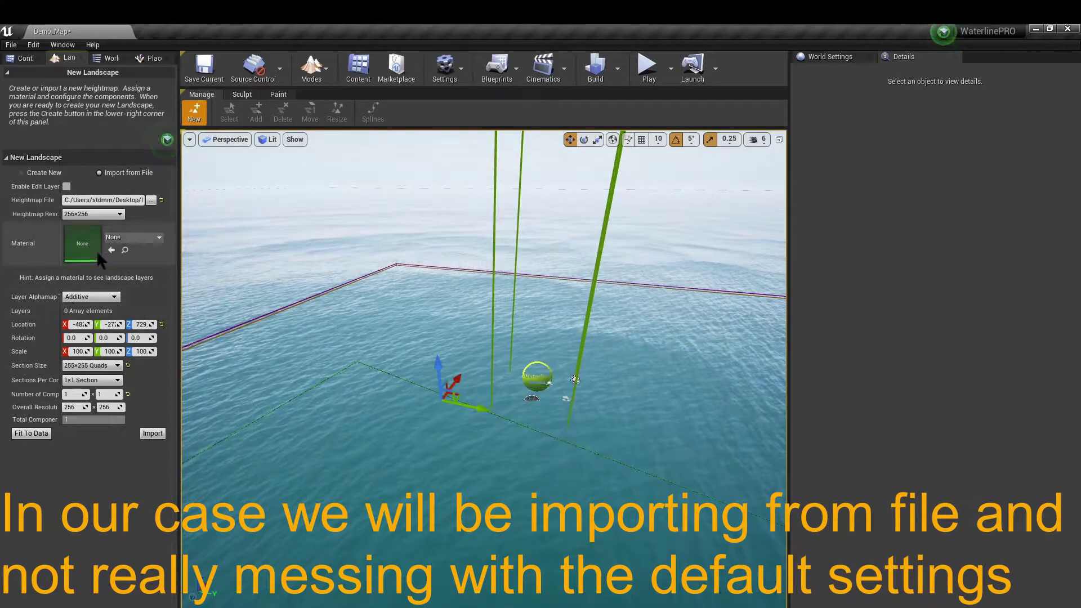
click(153, 434)
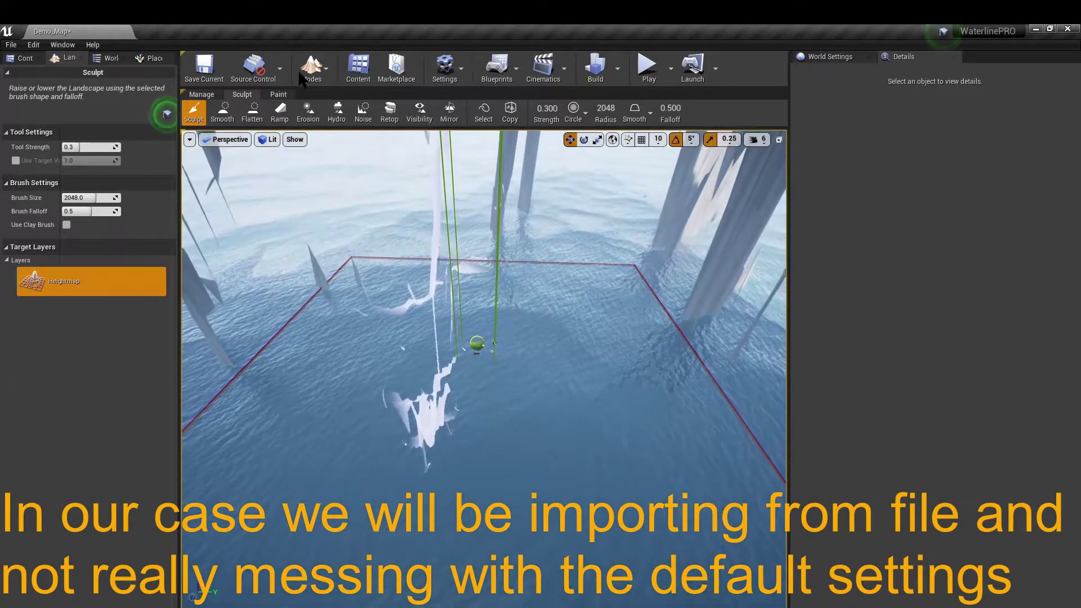
click(313, 70)
Step: Select the landscape and set its Z scale to 10
click(331, 101)
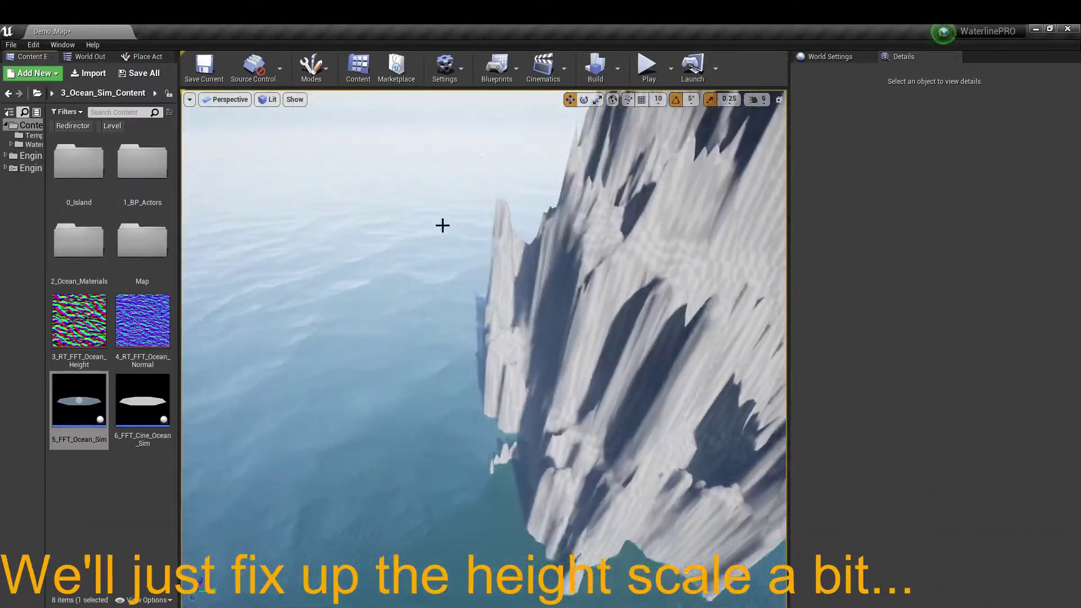
click(473, 277)
key(f)
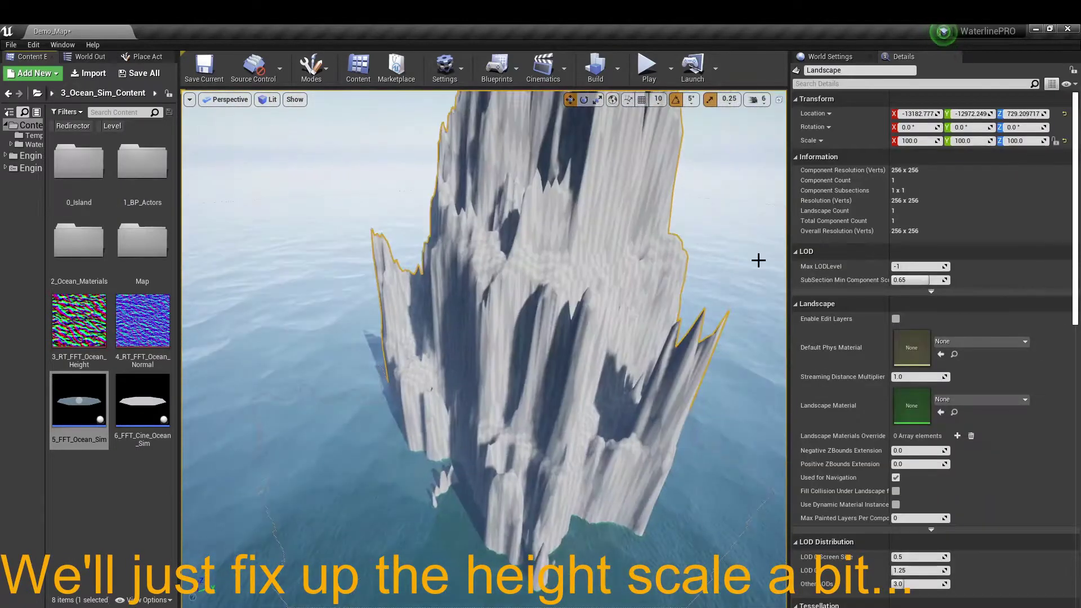
click(1014, 140)
text(10)
key(Return)
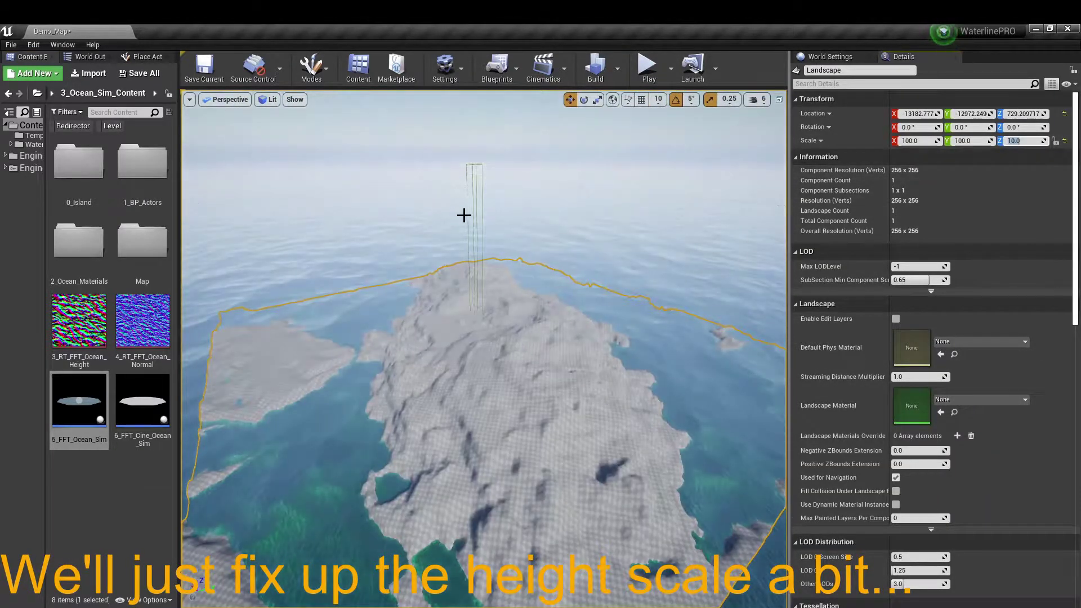
Step: Move the island vertically so it rests just above the waterline
key(e)
right_drag(546, 236, 506, 242)
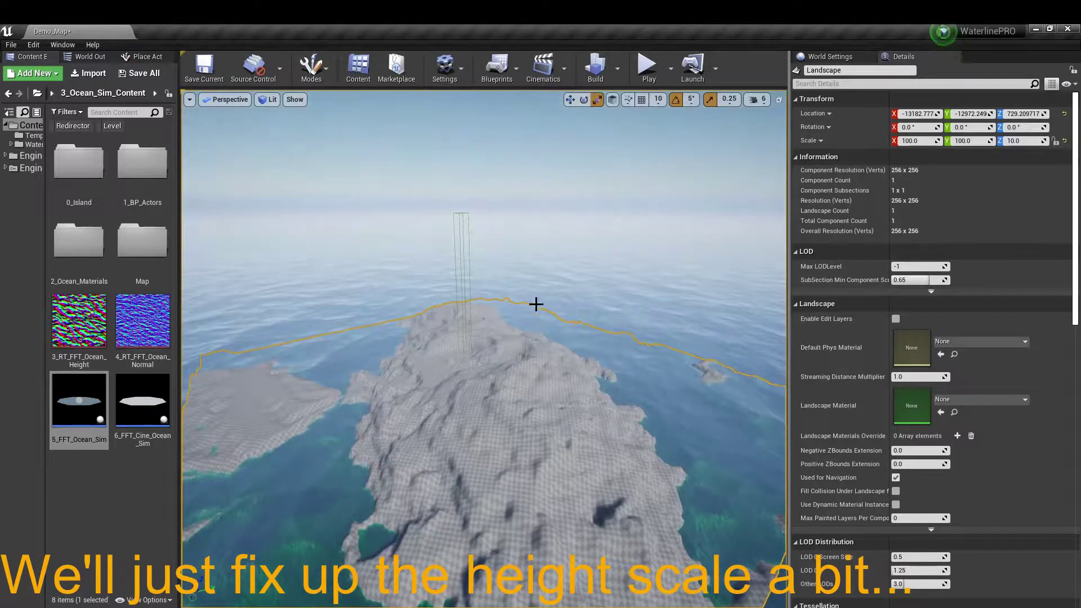
key(w)
right_drag(536, 304, 513, 377)
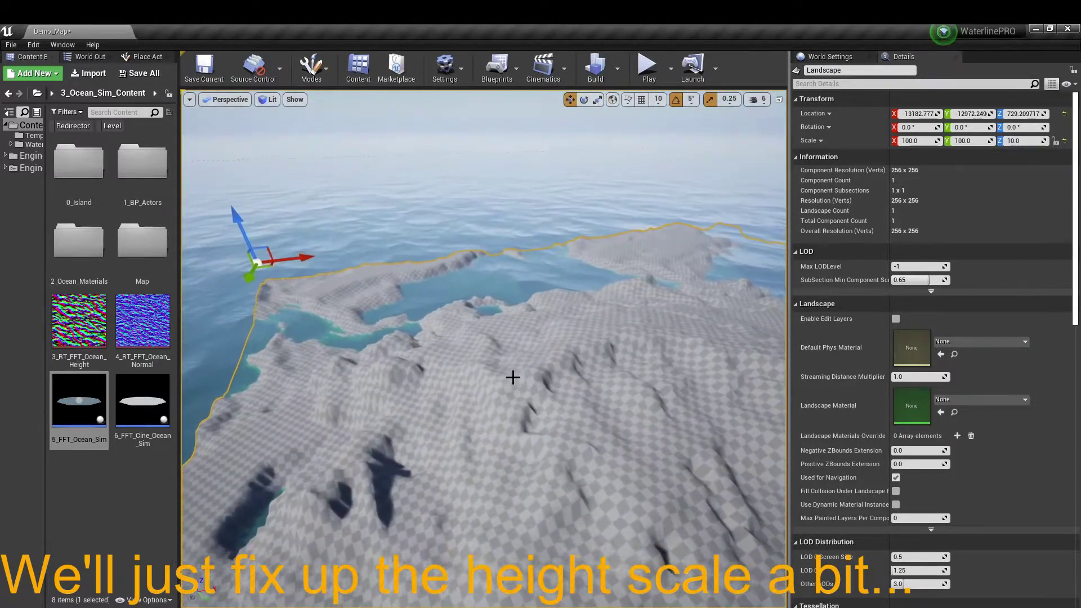
drag(235, 230, 319, 290)
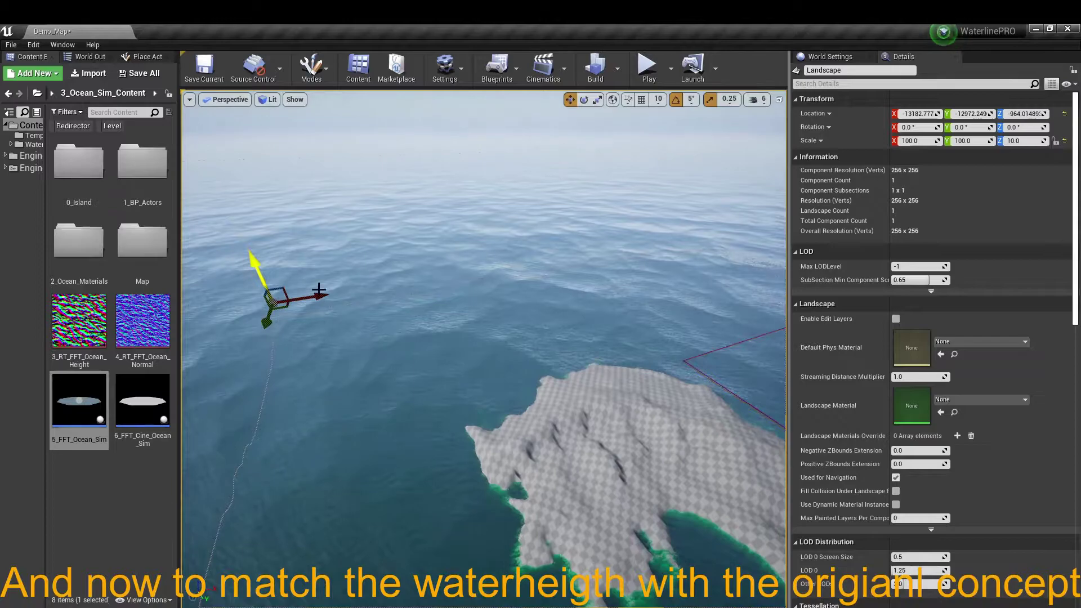
scroll(319, 289, down, 5)
right_drag(314, 288, 365, 266)
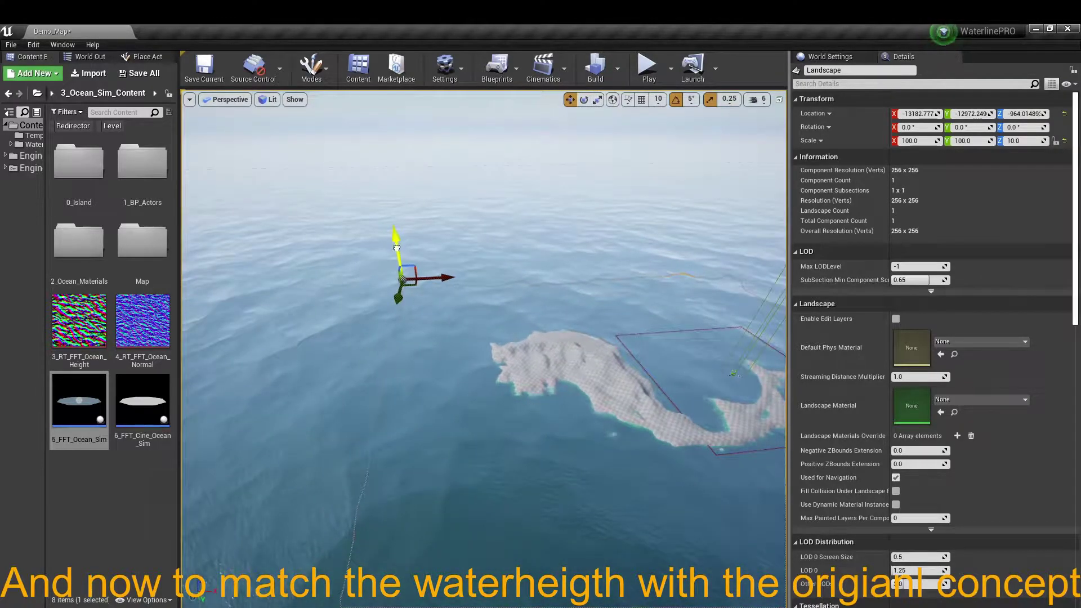
drag(397, 248, 396, 246)
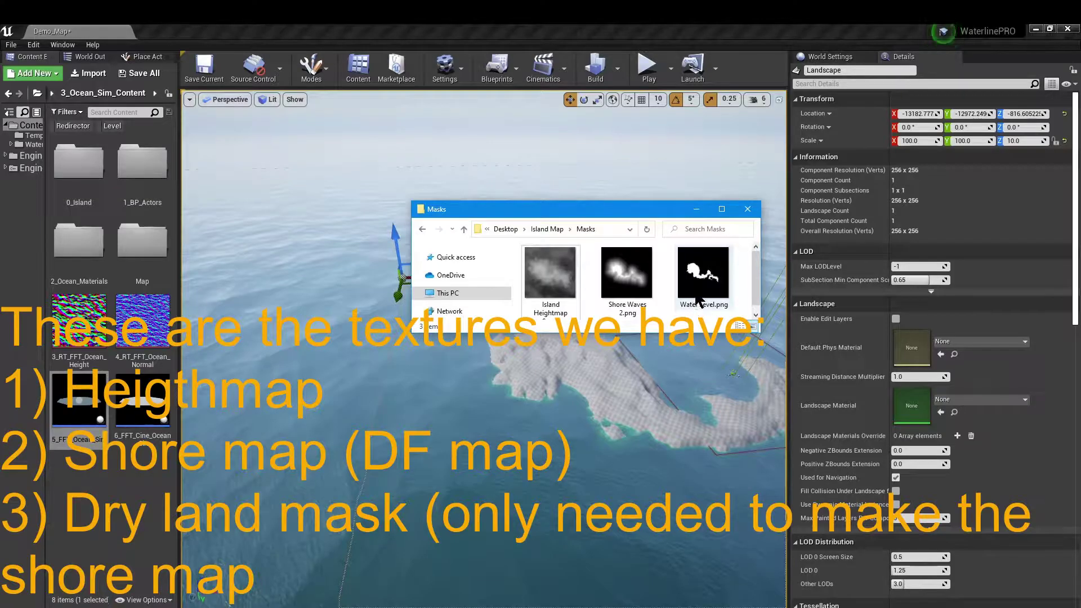
Step: Preview the Water Level.png mask image
double_click(708, 299)
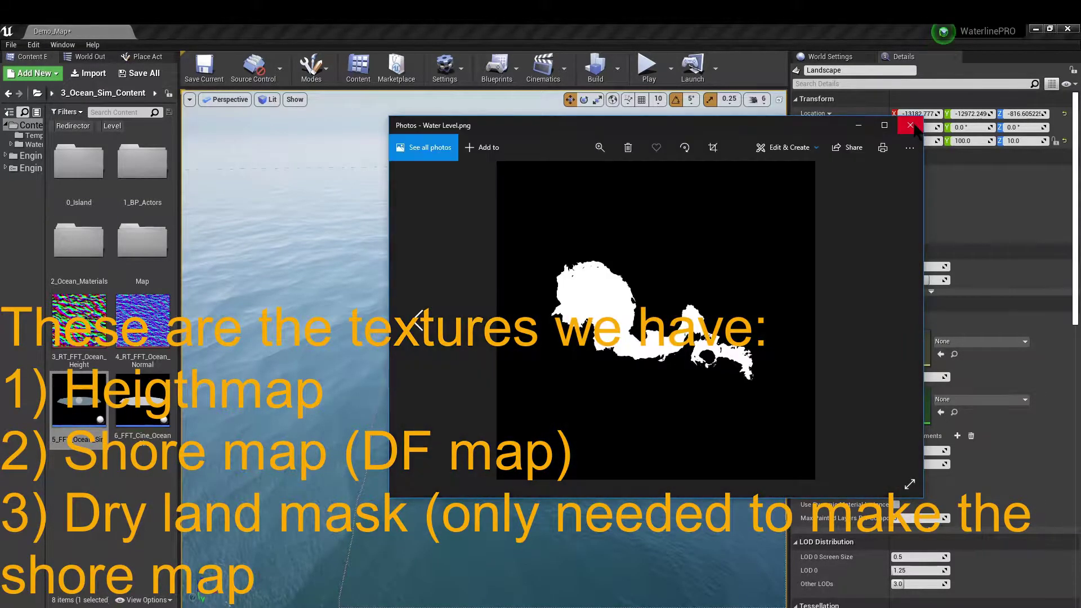
click(914, 126)
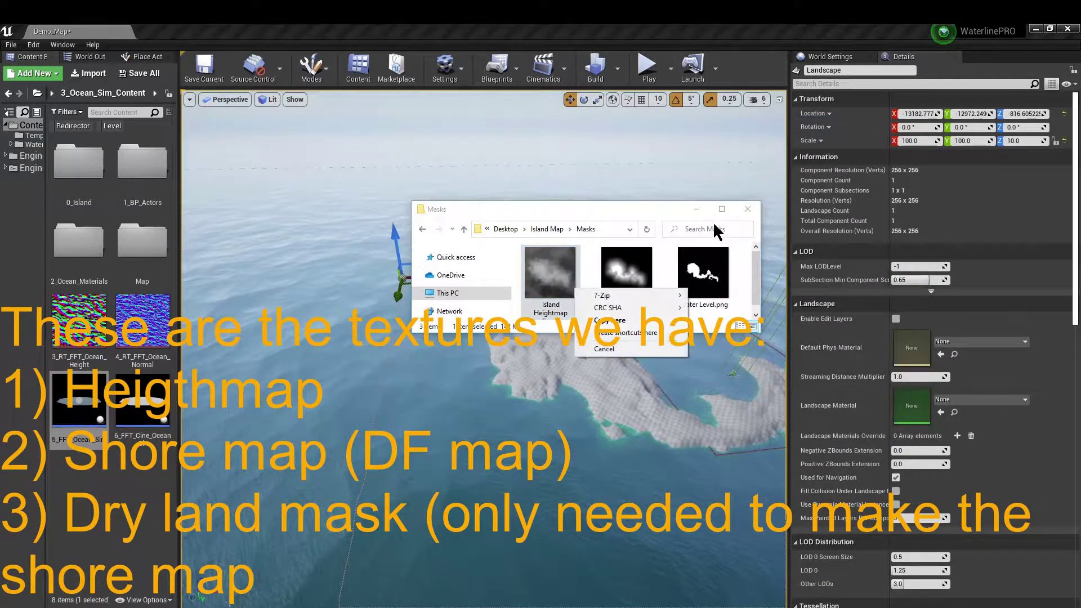
click(747, 211)
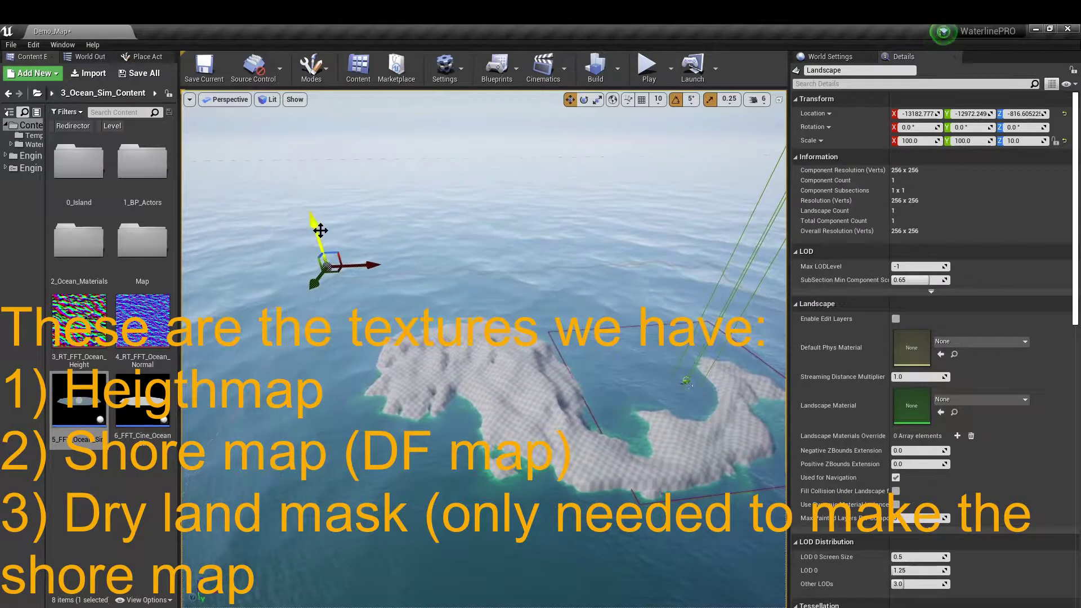
Step: Apply Island_Material from 0_Island to the landscape and lower it to about Z -891
drag(316, 226, 236, 202)
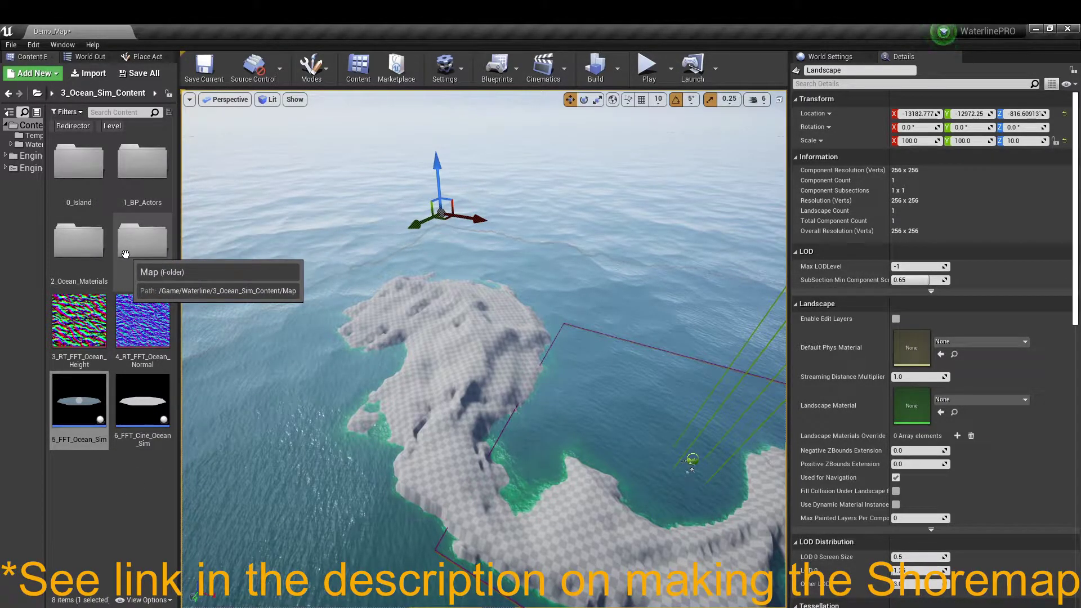
double_click(79, 163)
drag(79, 243, 903, 405)
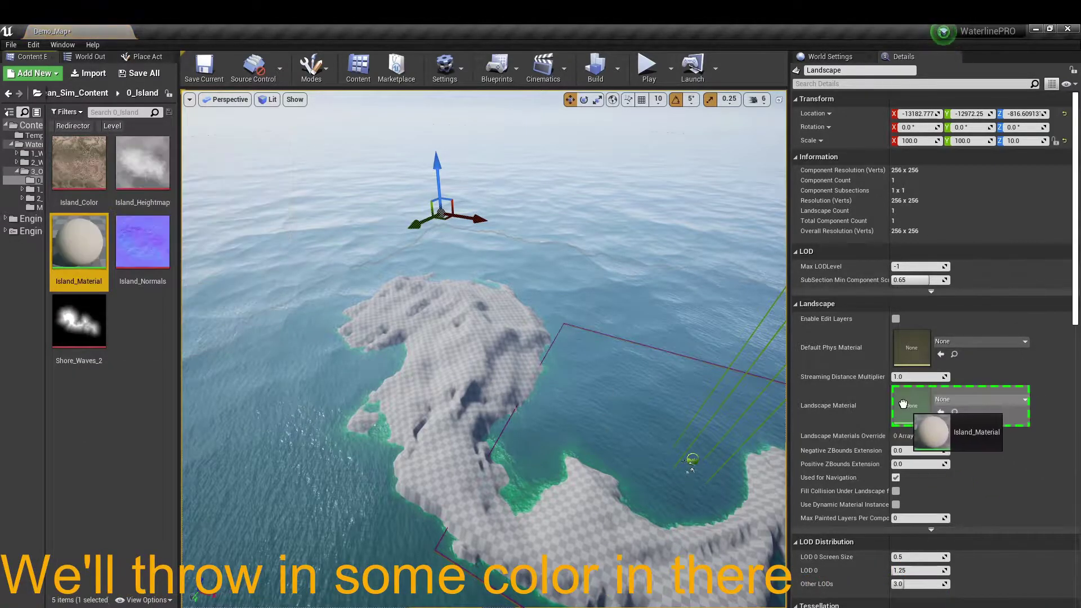
right_drag(507, 338, 395, 315)
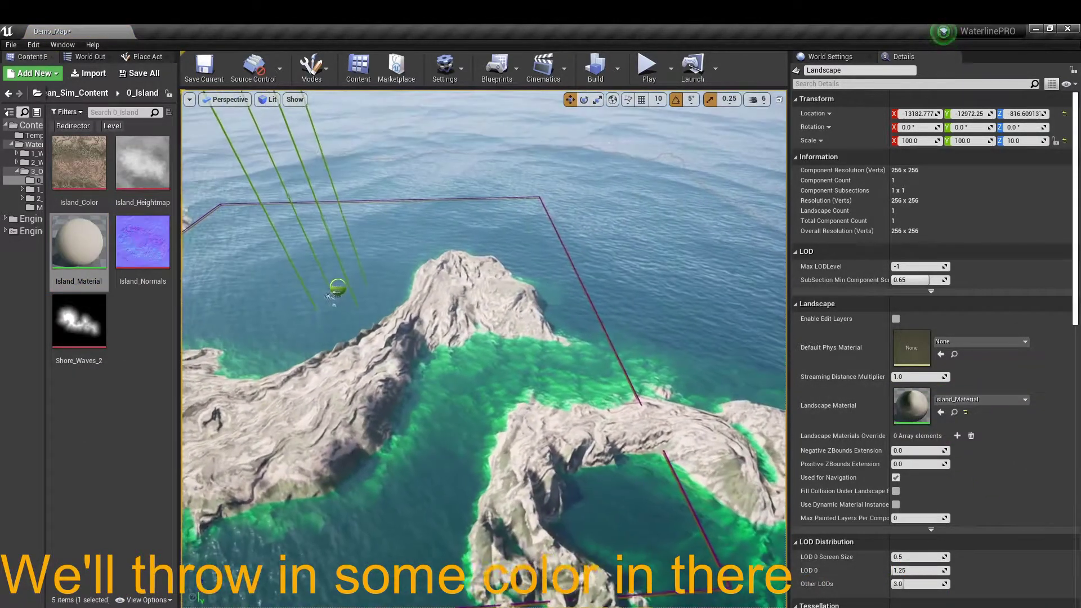
right_drag(485, 349, 428, 338)
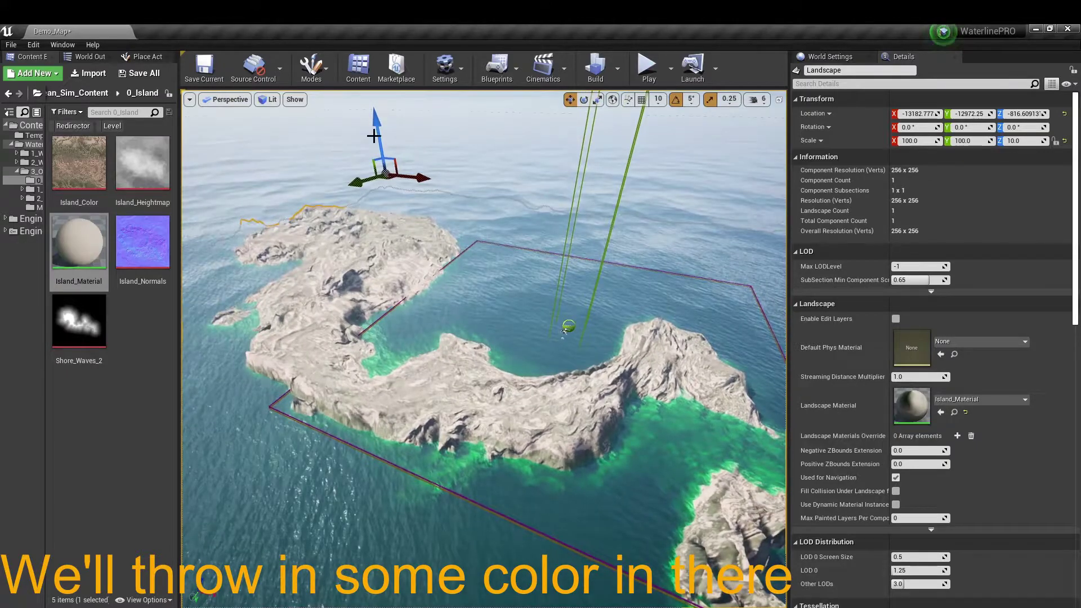
drag(373, 136, 377, 138)
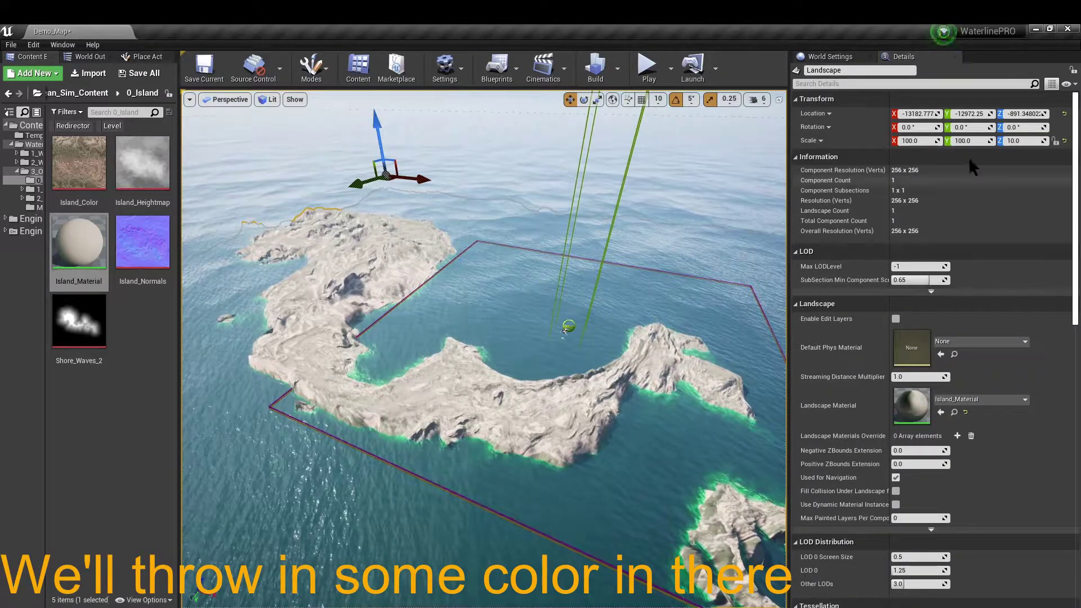
Step: Set the landscape's Location X and Y to 0
click(915, 113)
text(0)
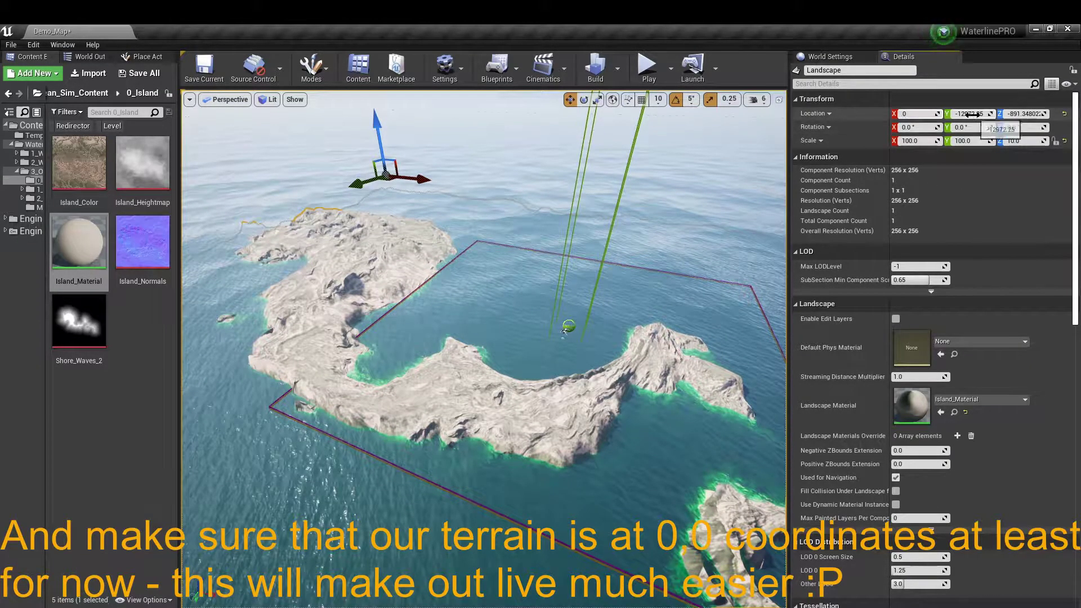
click(973, 115)
text(0)
key(Return)
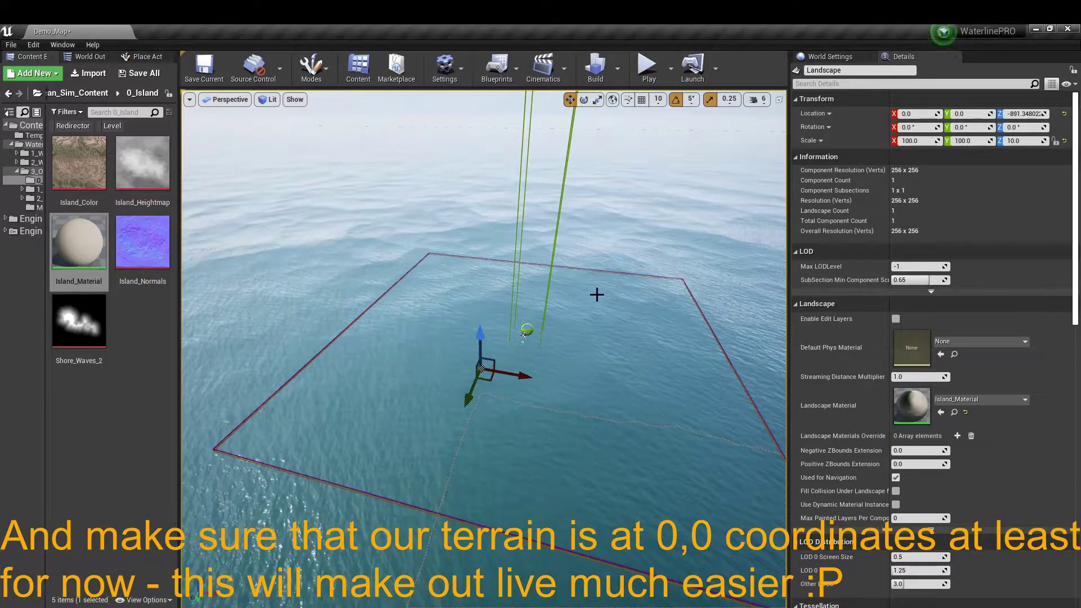
key(f)
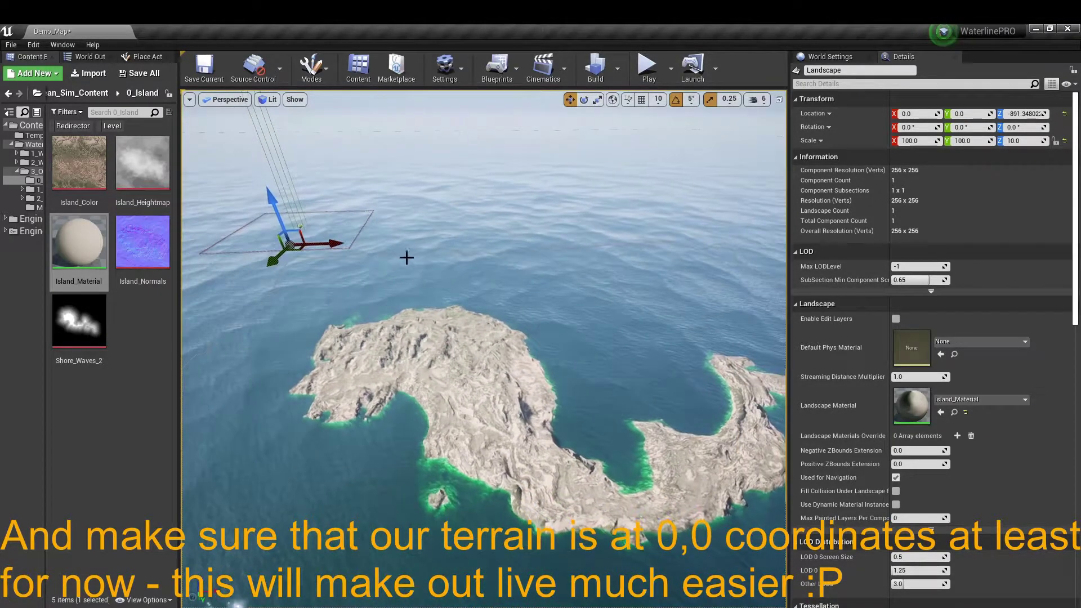
Step: Set the ocean actor's X location to 0 and select it to view Waterline Settings
click(406, 256)
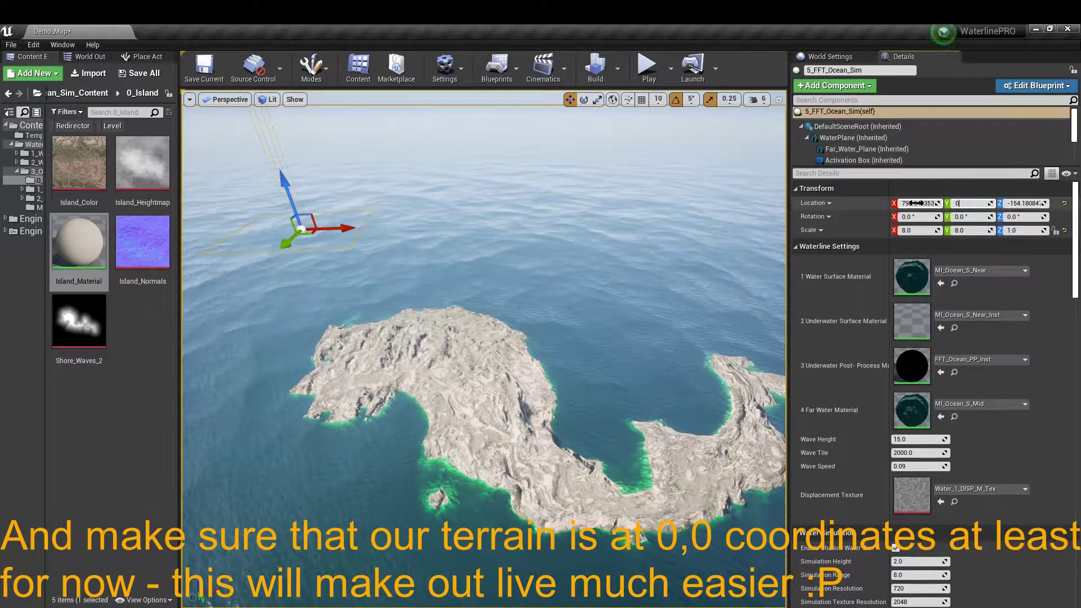
text(0)
key(Return)
right_drag(652, 229, 671, 231)
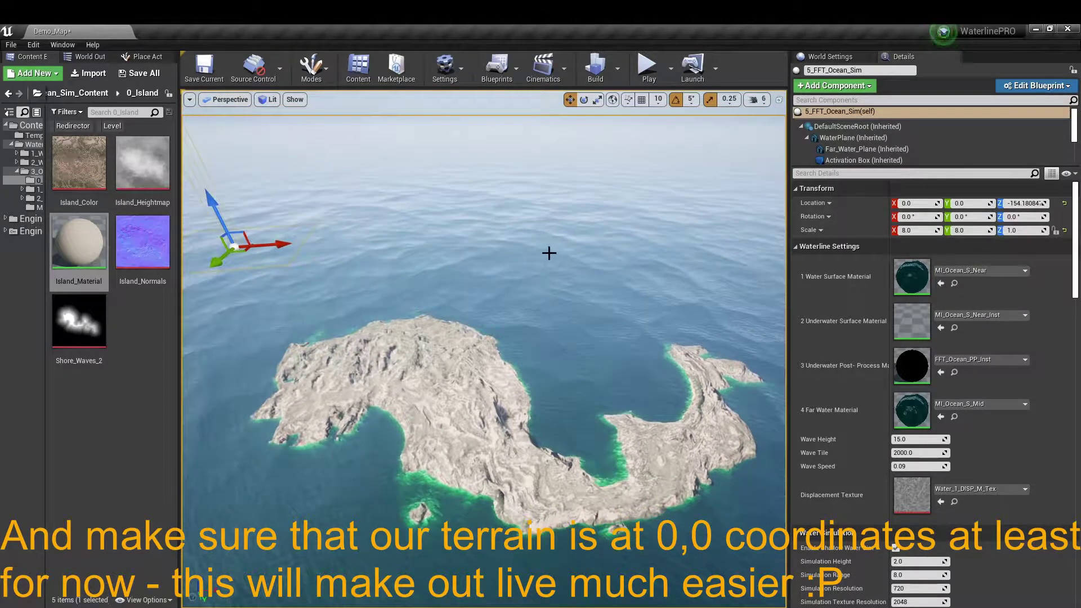
right_drag(549, 253, 524, 249)
click(524, 249)
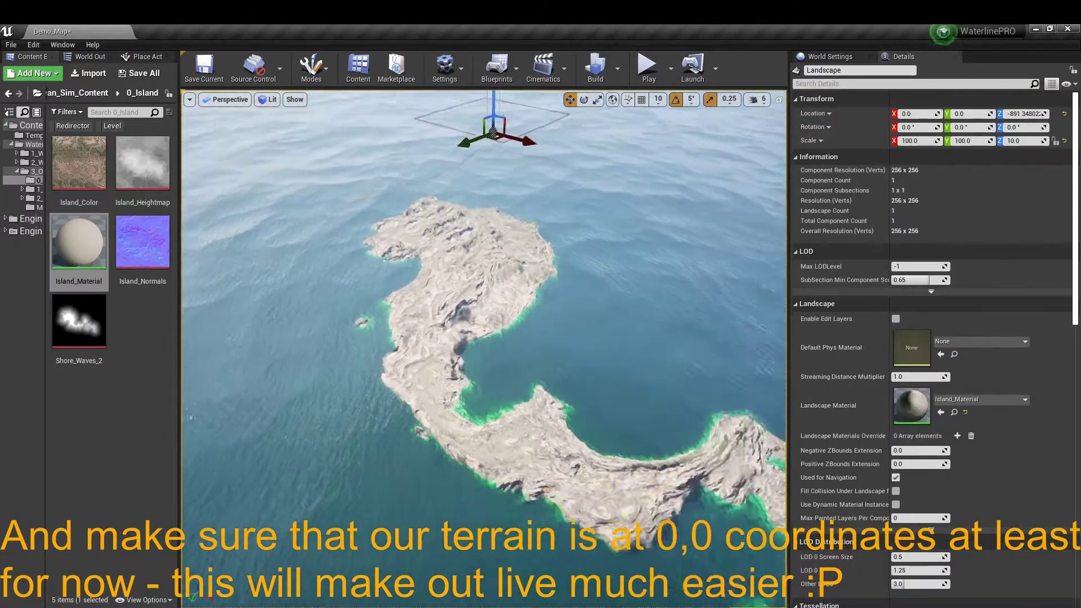
right_drag(749, 299, 779, 299)
click(772, 187)
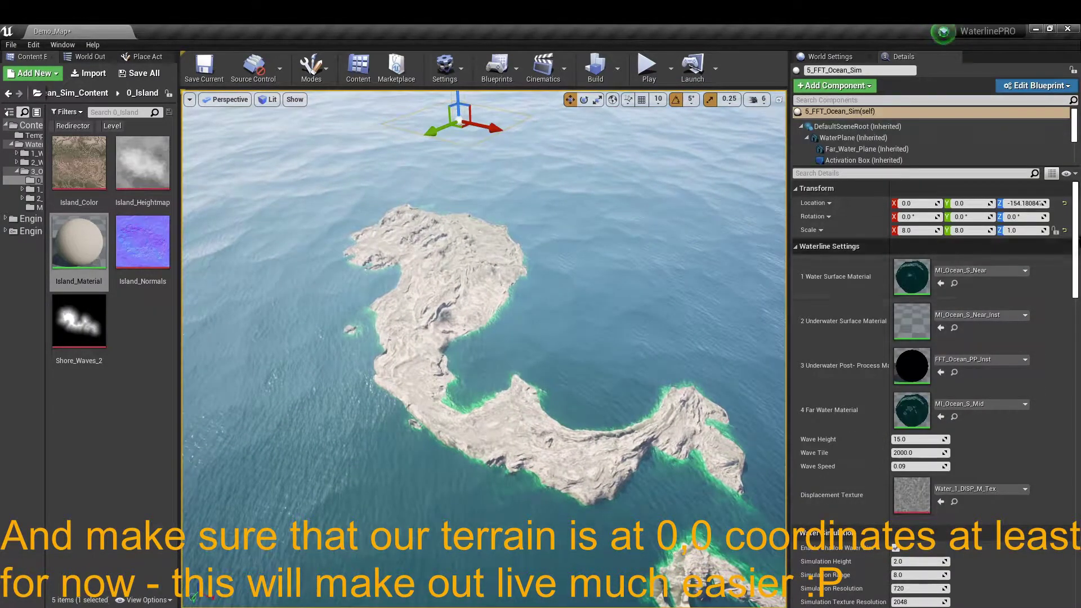
mouse_move(1077, 248)
mouse_down()
mouse_move(1077, 292)
mouse_move(1077, 227)
mouse_up()
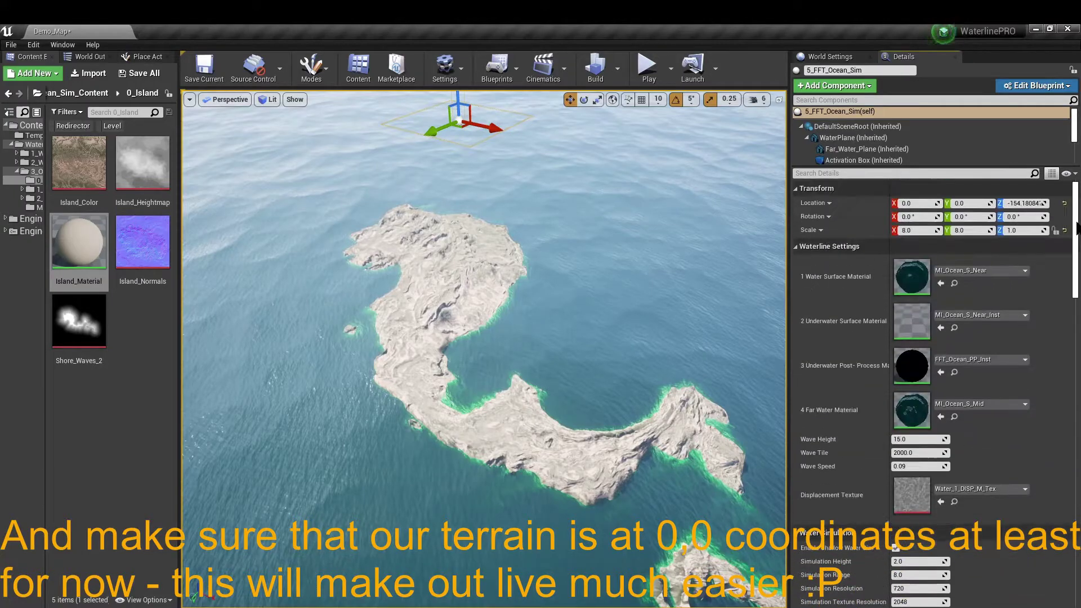
Step: Enable Use Shore in the MI_Ocean_S_Near material
double_click(915, 275)
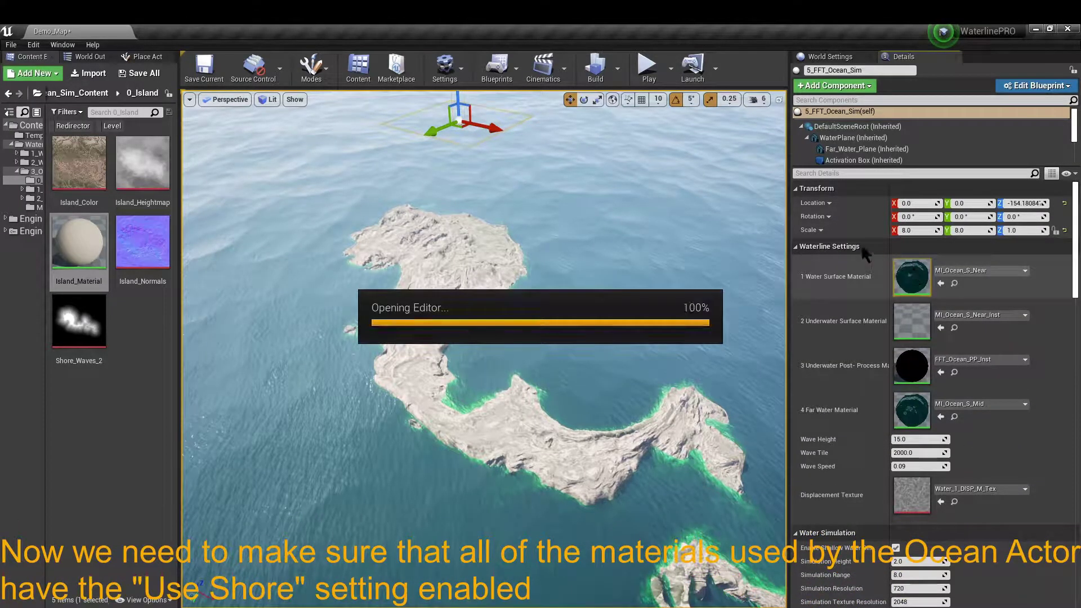
click(791, 222)
text(sh)
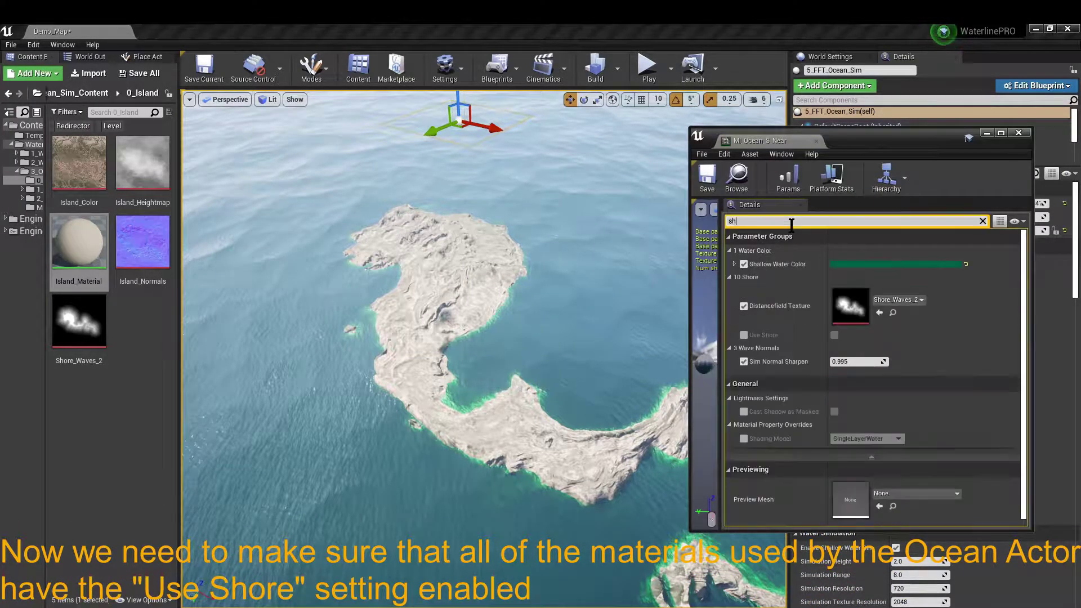
text(ore)
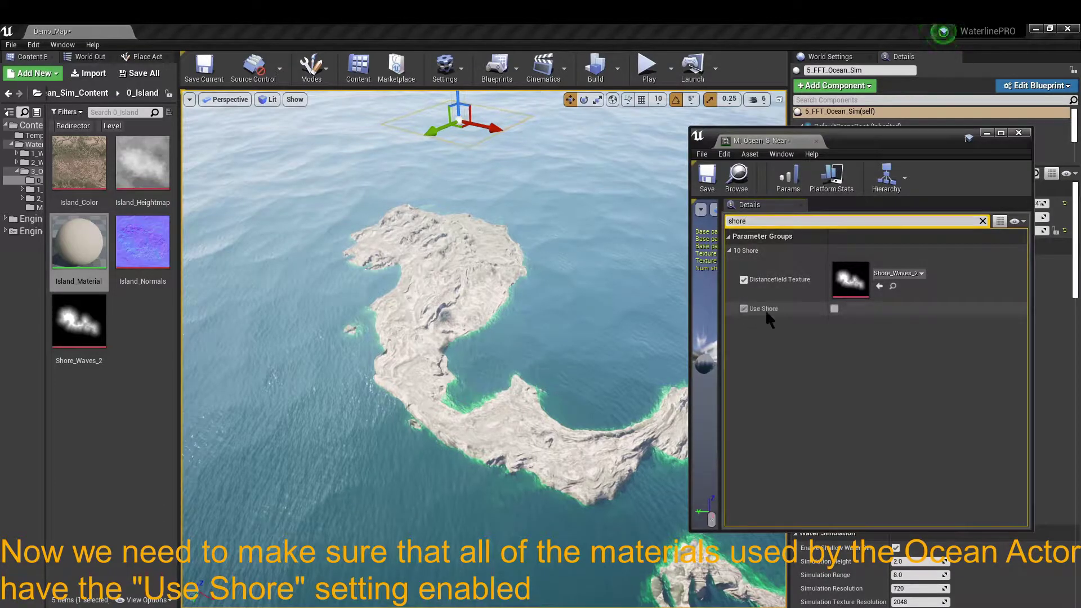
click(835, 308)
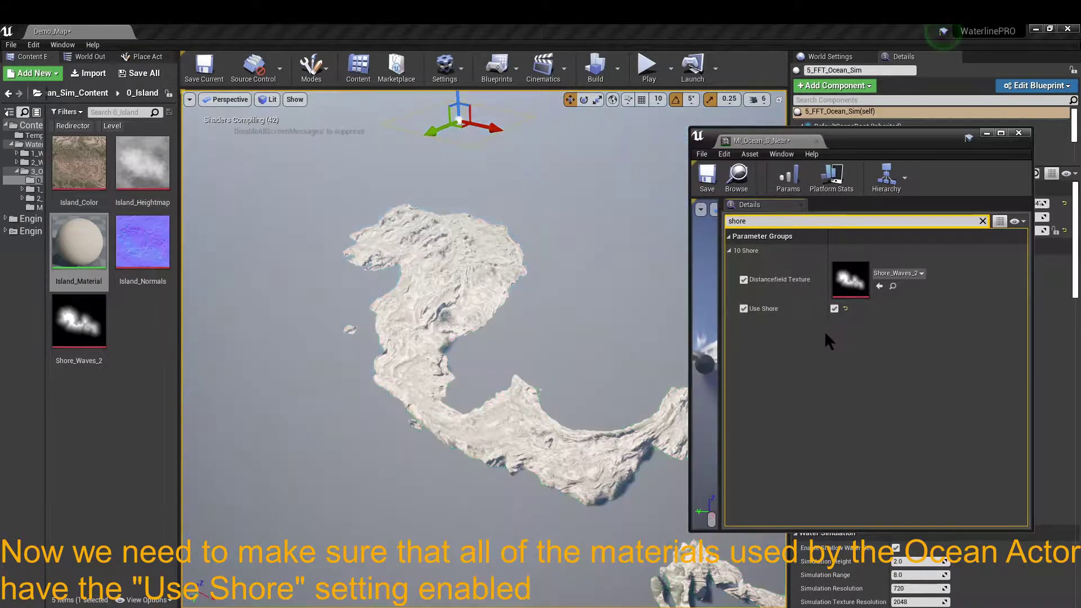
click(817, 142)
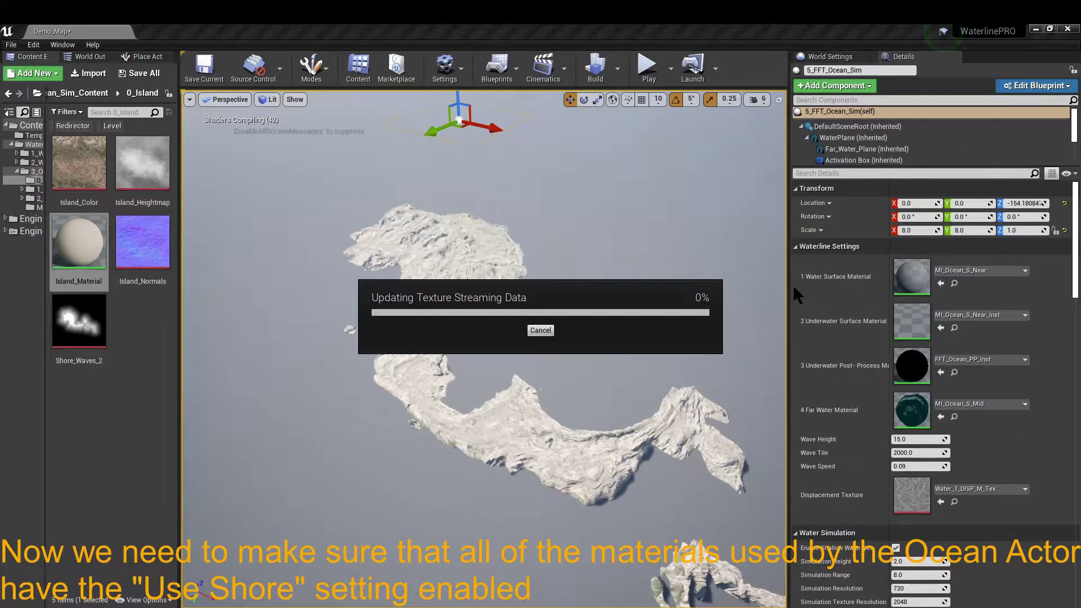
Step: Enable Use Shore in MI_Ocean_S_Near_Inst
double_click(900, 313)
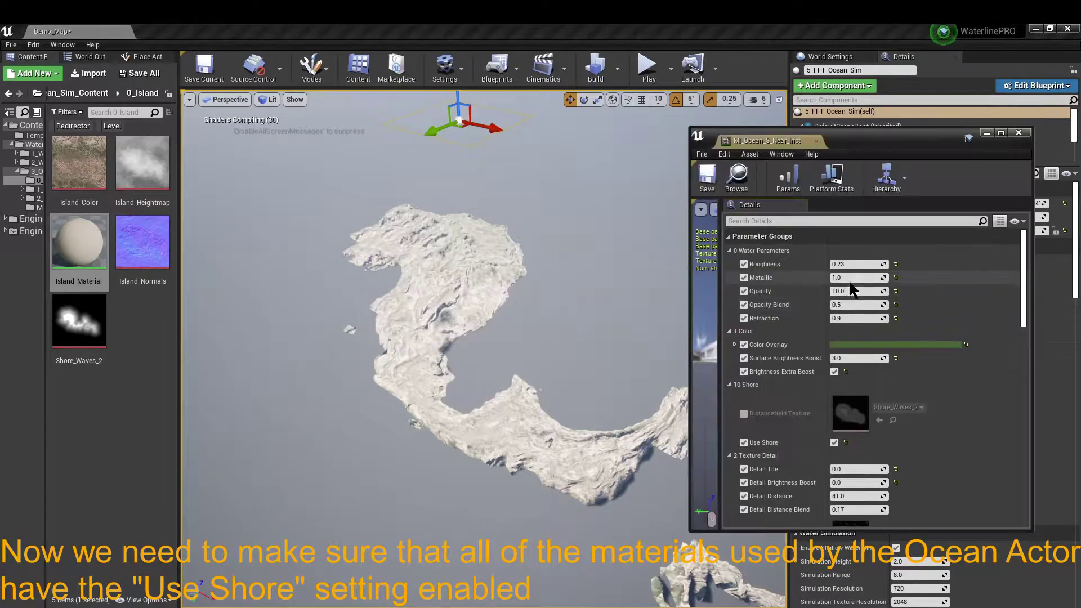
click(817, 222)
text(shore)
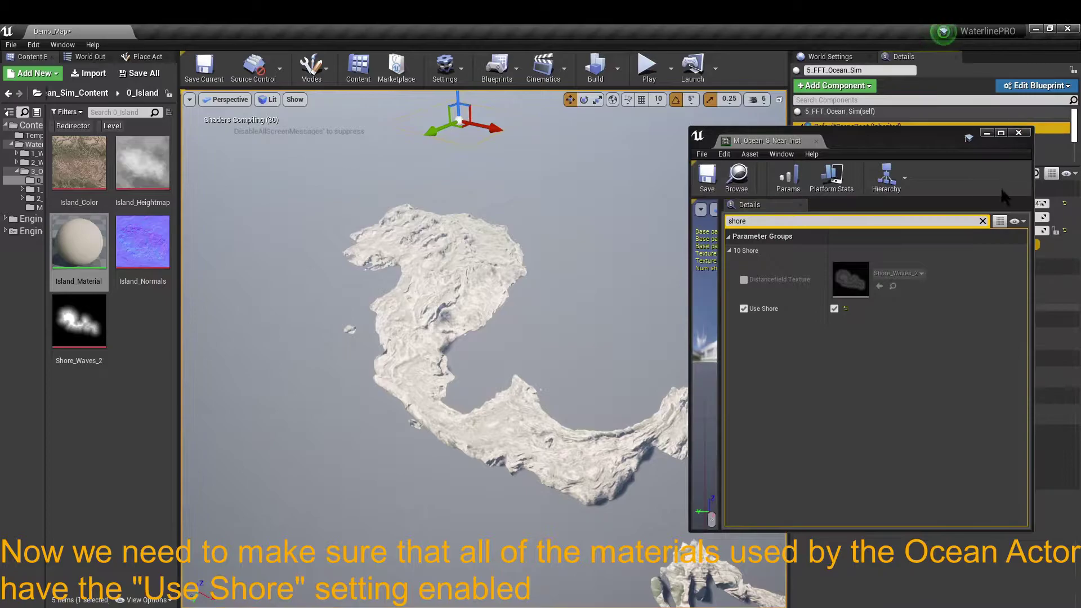
click(987, 134)
click(867, 149)
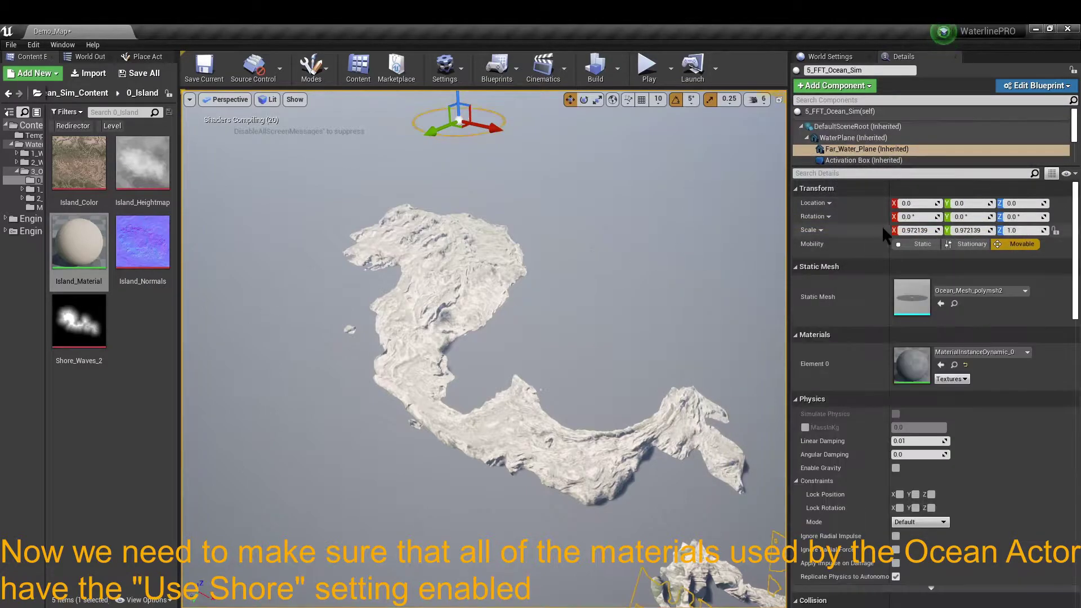
click(828, 112)
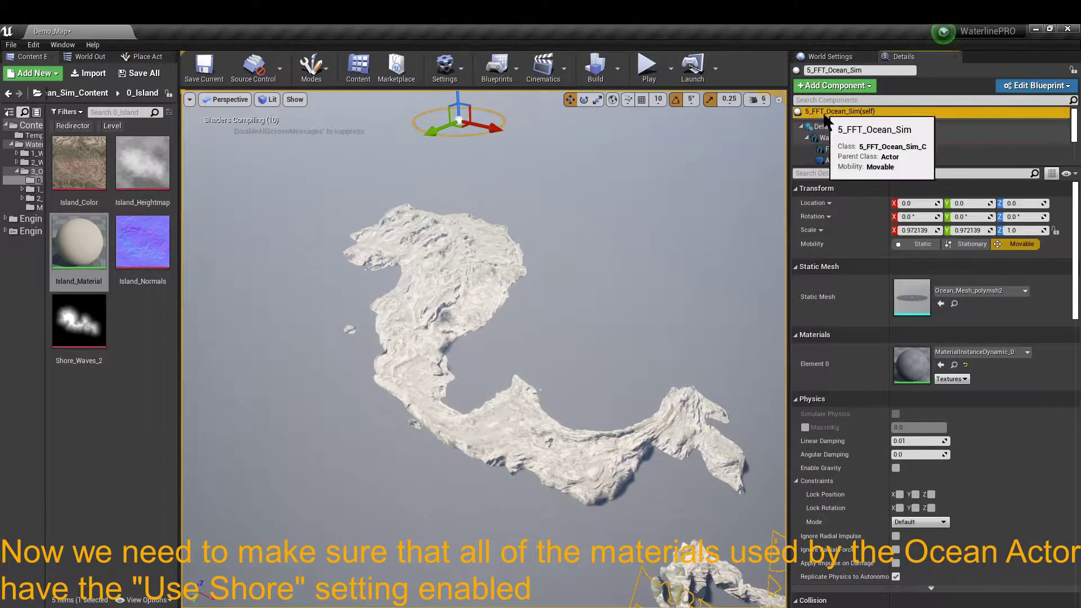
Step: Enable Use Shore in FFT_Ocean_PP_Inst and MI_Ocean_S_Mid
double_click(911, 366)
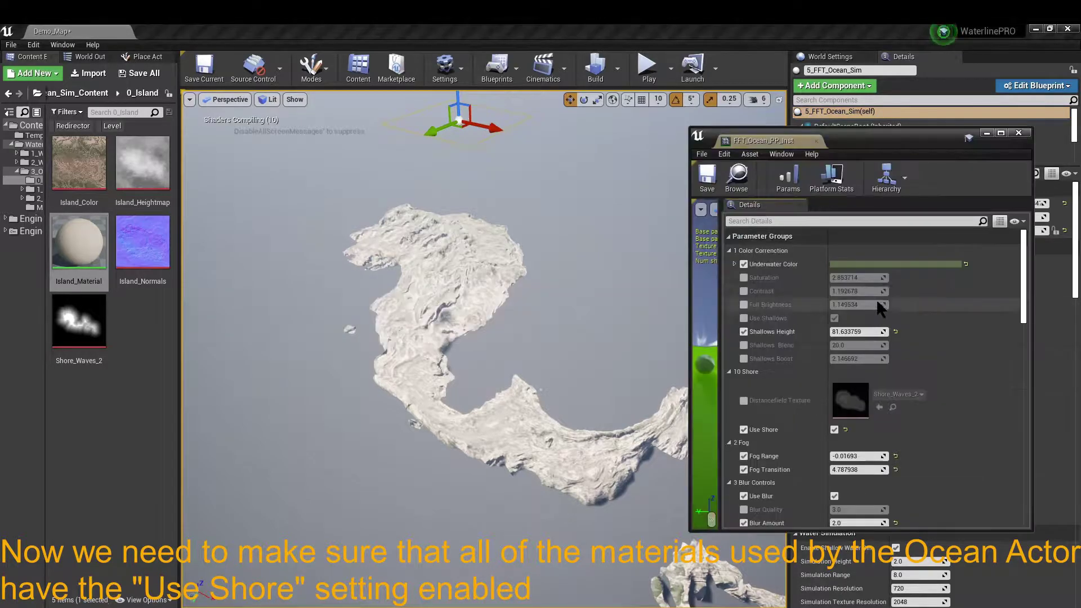
click(847, 221)
text(shor)
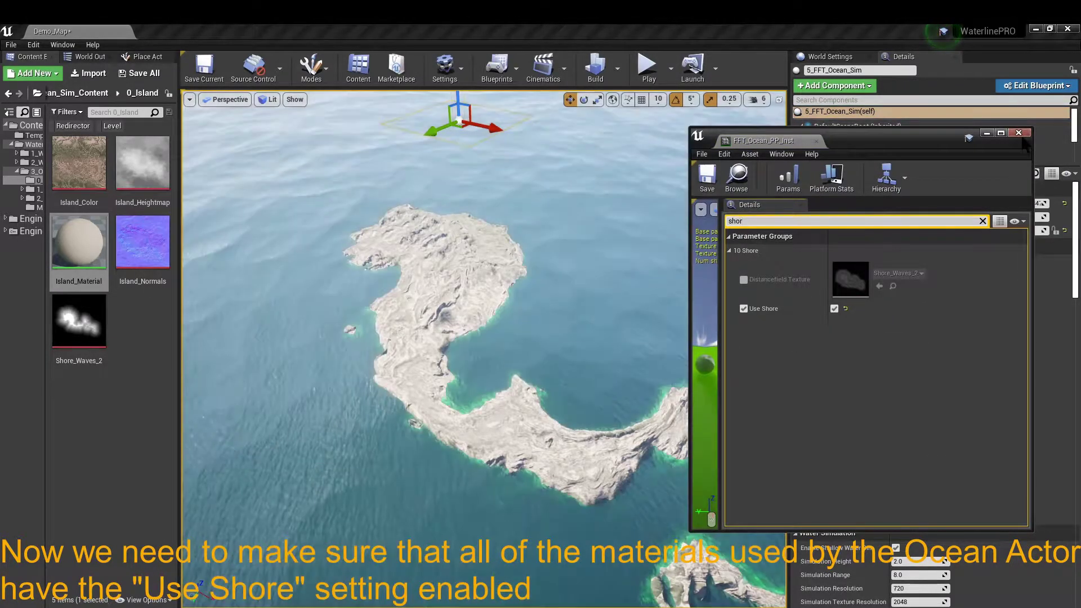
click(1019, 133)
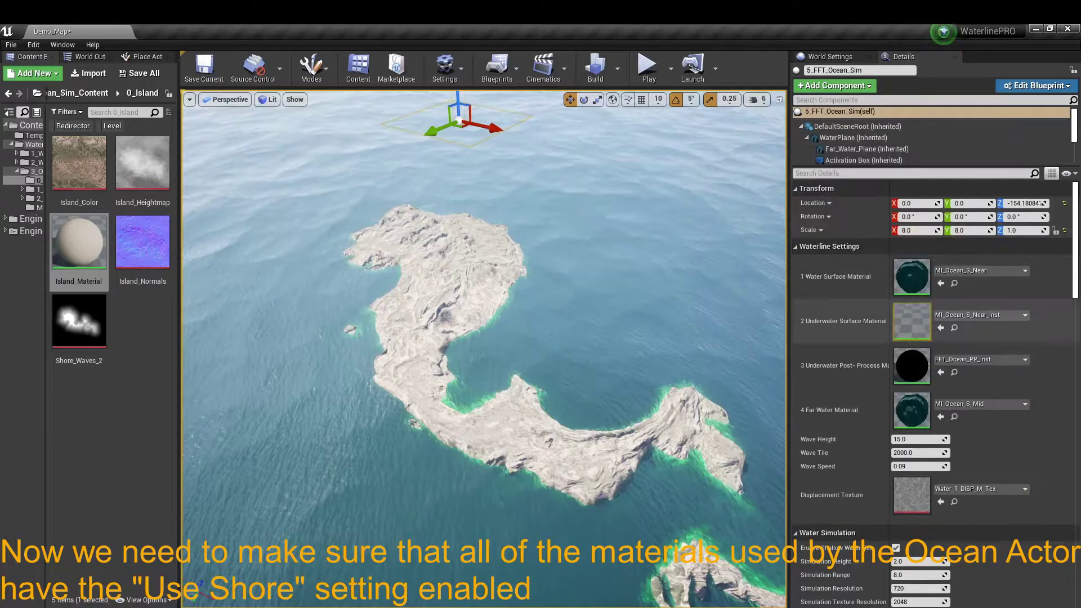
double_click(860, 282)
click(847, 220)
text(shore)
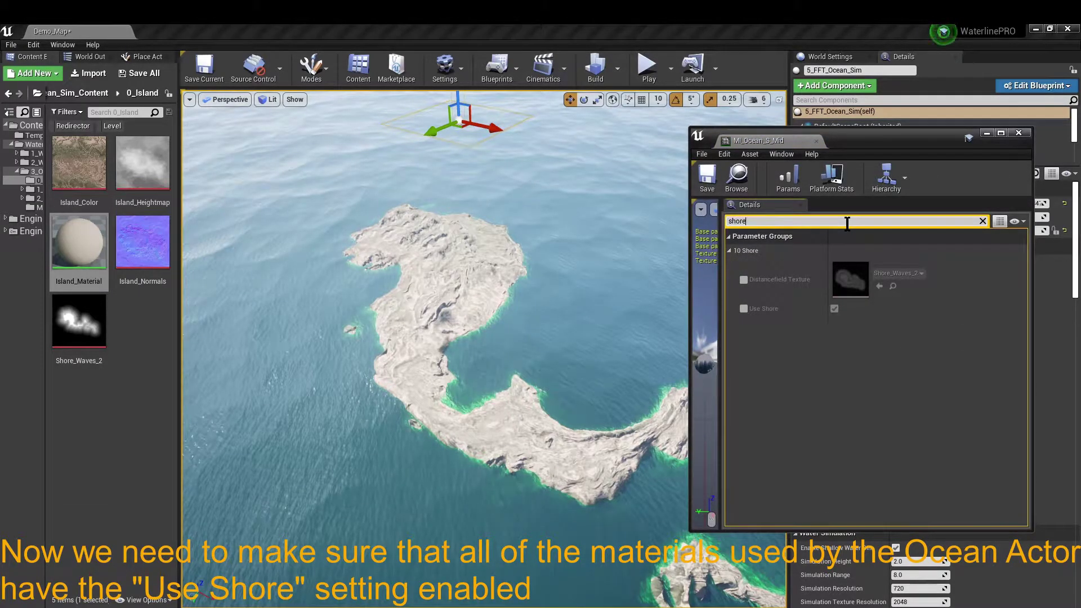
click(744, 308)
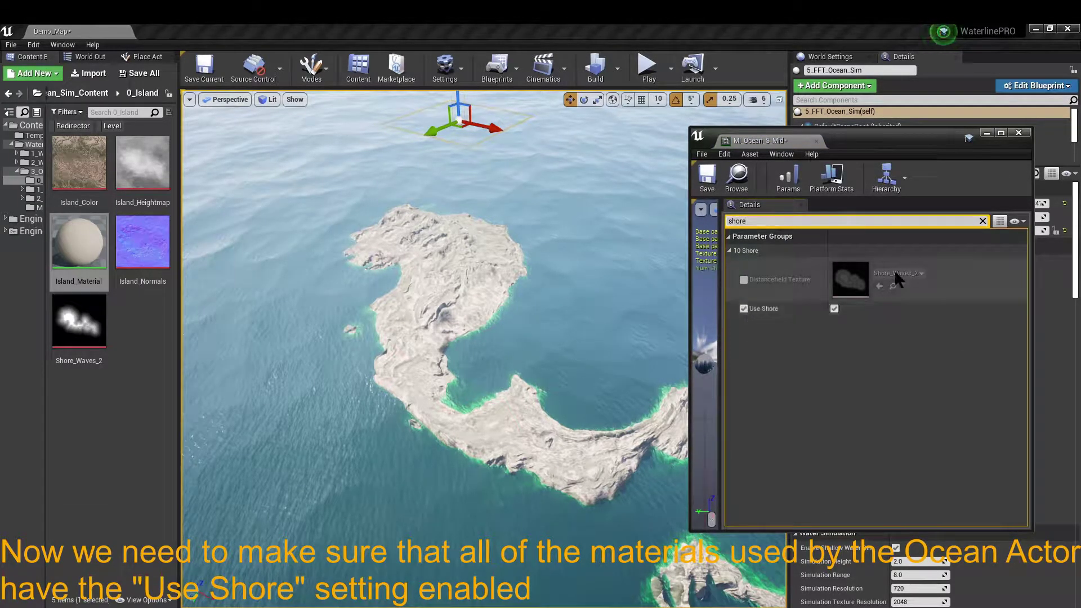
Step: Scroll to Ocean Shore Settings, where Shore Waves Texture is still None
scroll(955, 350, down, 5)
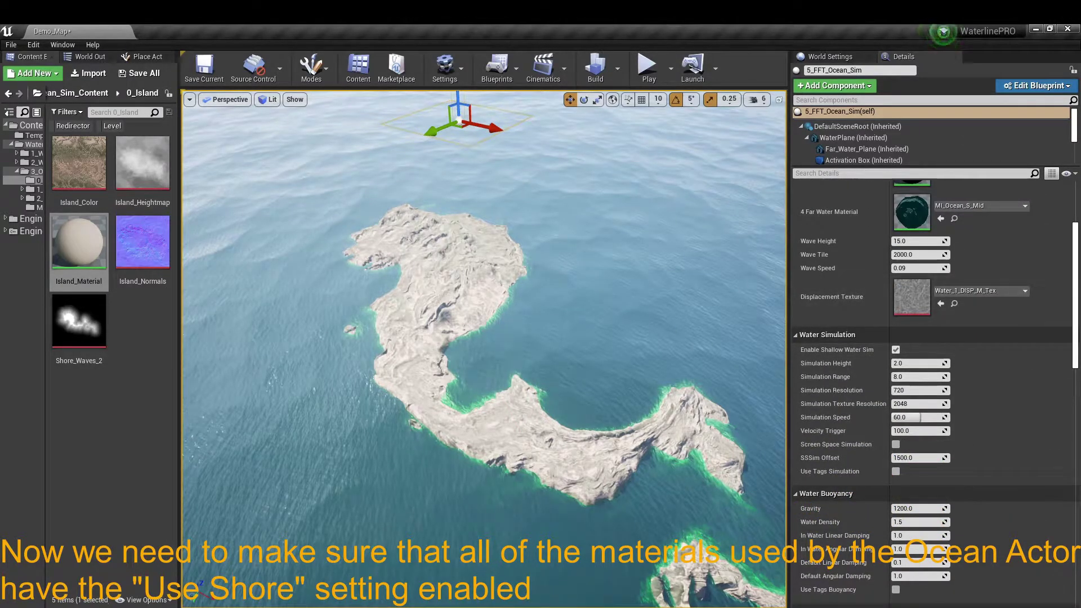
scroll(948, 309, down, 15)
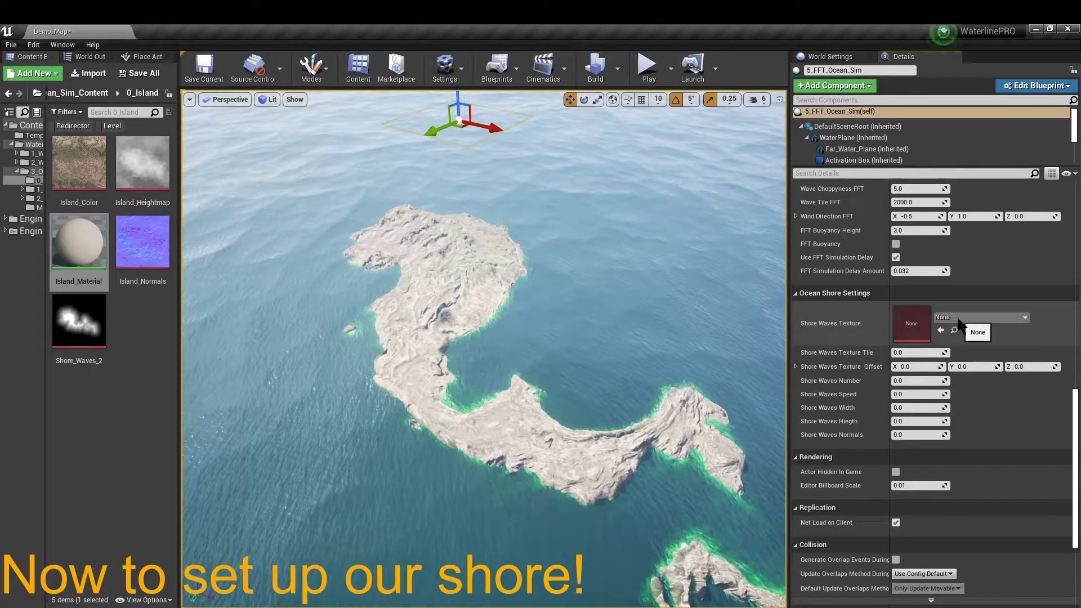
click(168, 338)
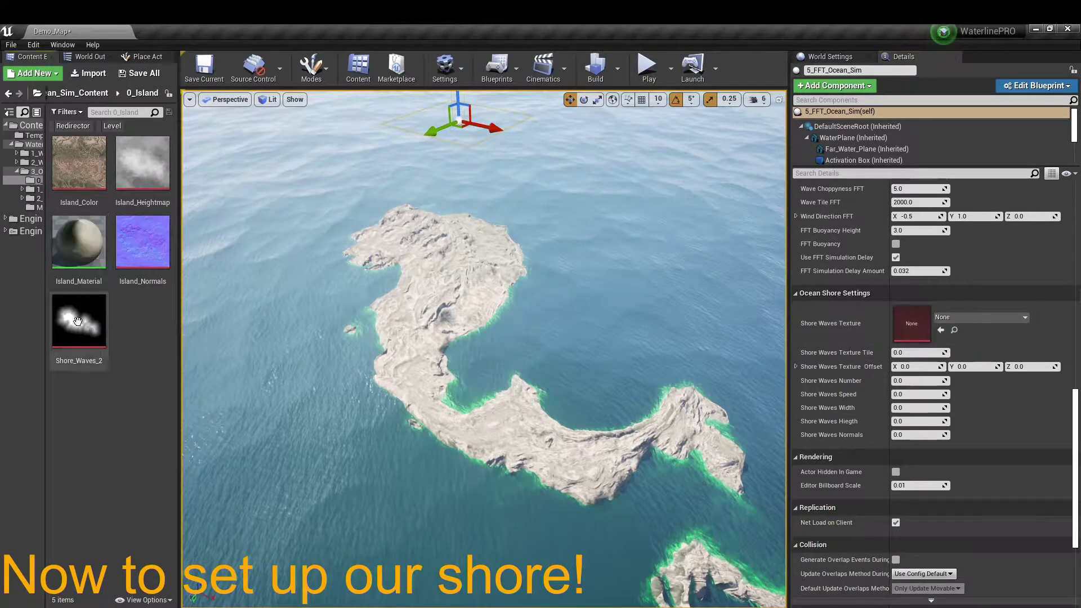
Step: View Water Level.png from the Masks folder in Photos and browse to Shore Waves 2.png
key(alt+Tab)
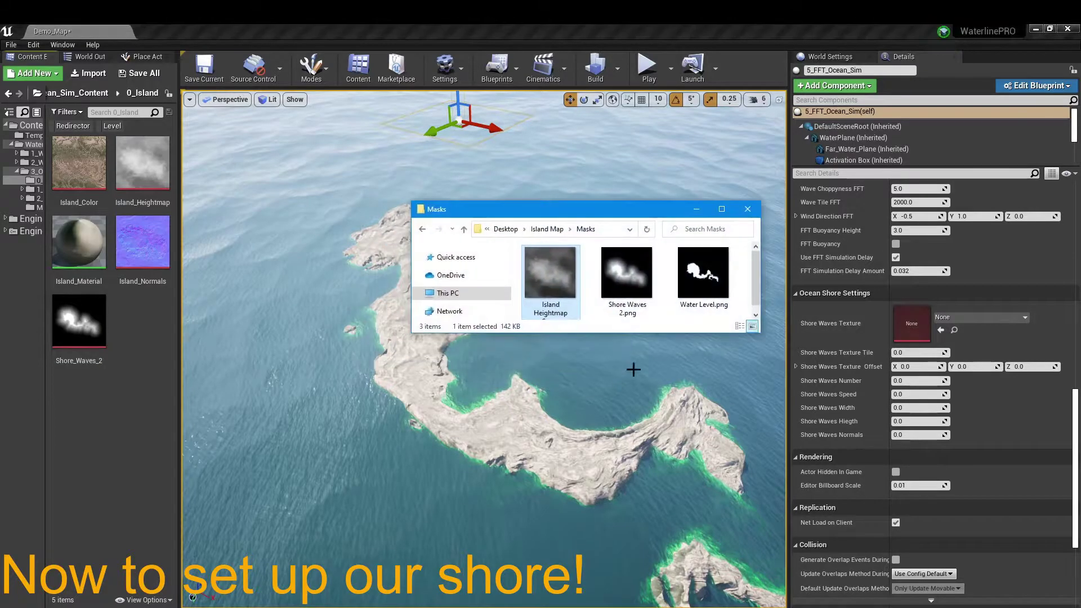
key(Return)
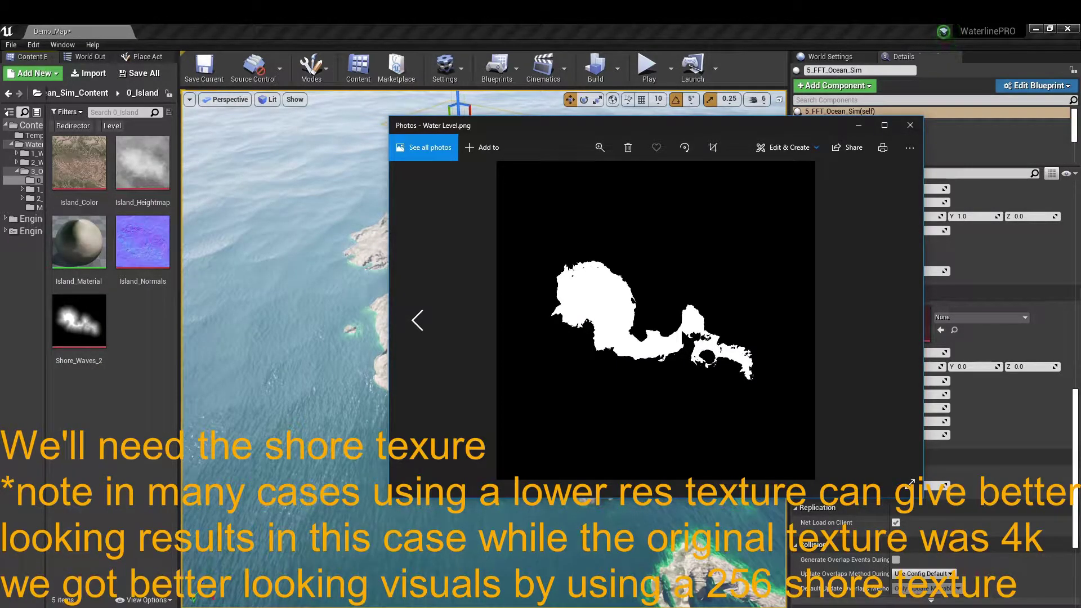
key(Left)
key(Left)
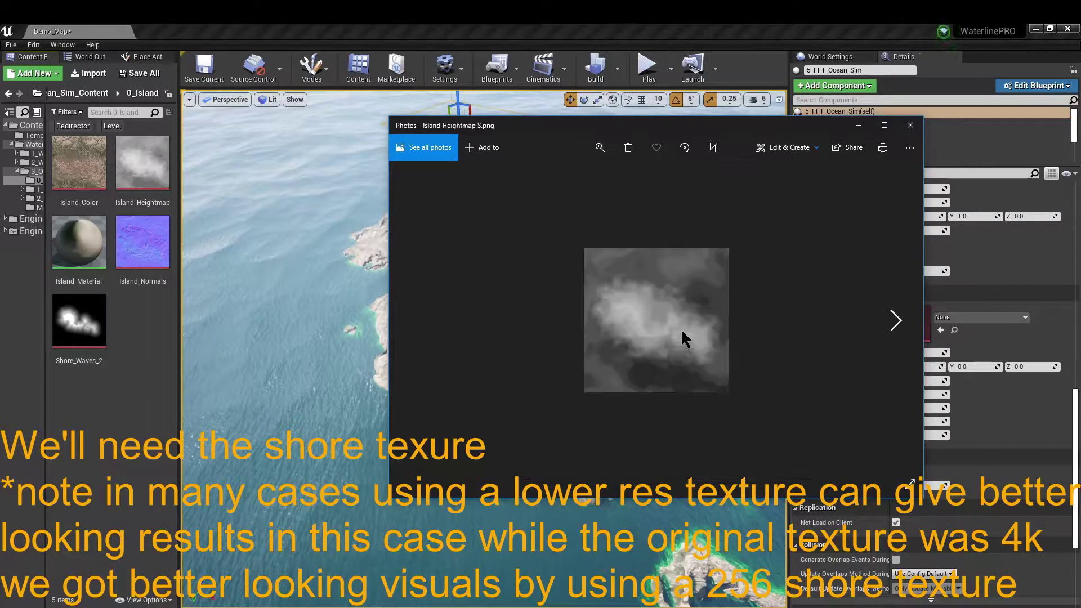
key(Right)
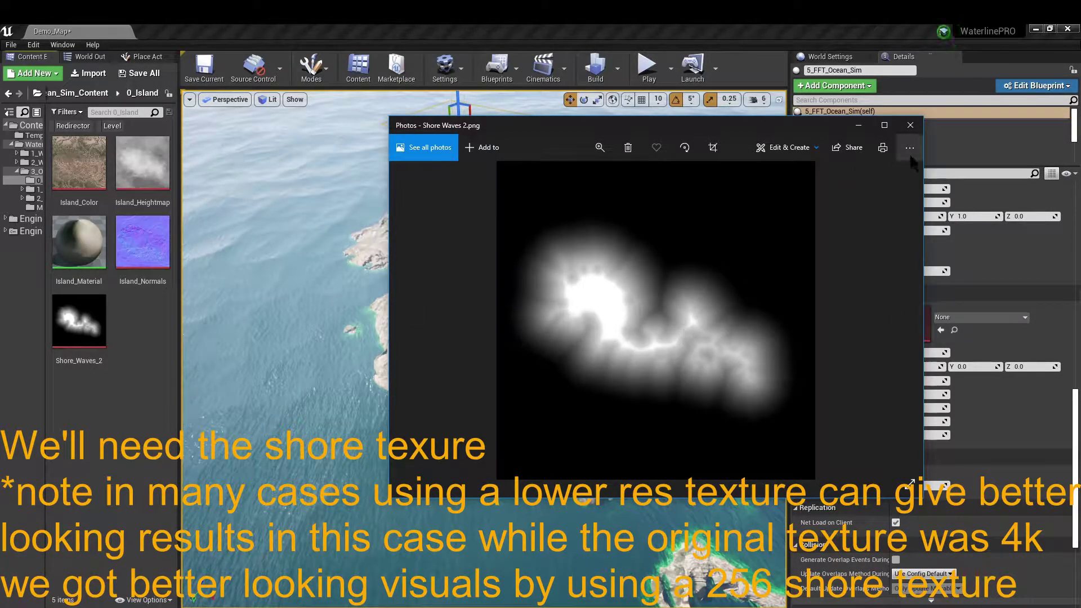
Step: Assign Shore_Waves_2 as the ocean's Shore Waves Texture and set its tile to 100
click(910, 125)
click(79, 324)
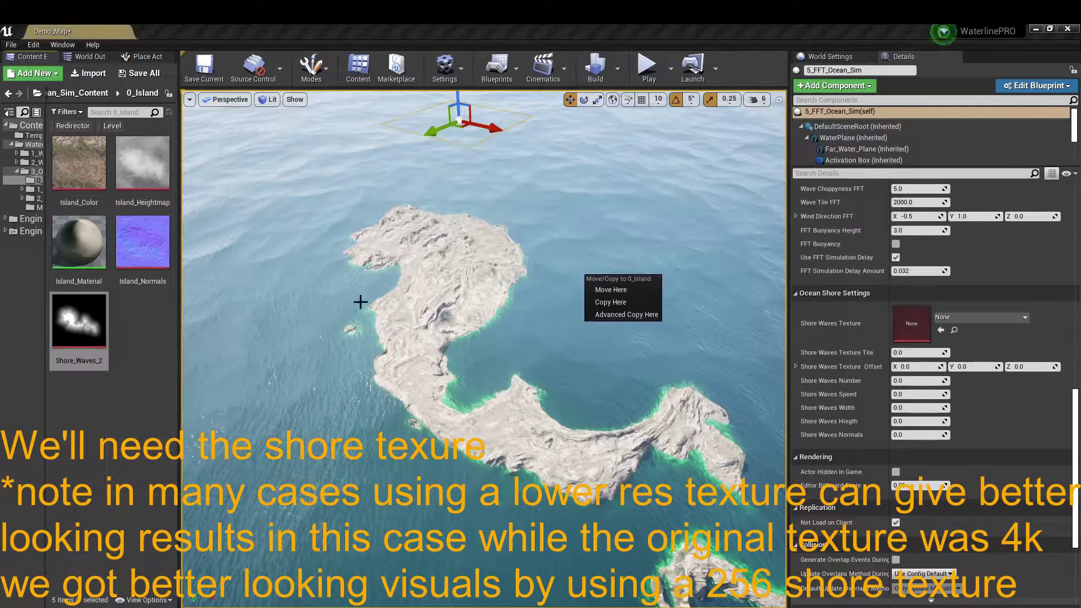
drag(79, 329, 911, 323)
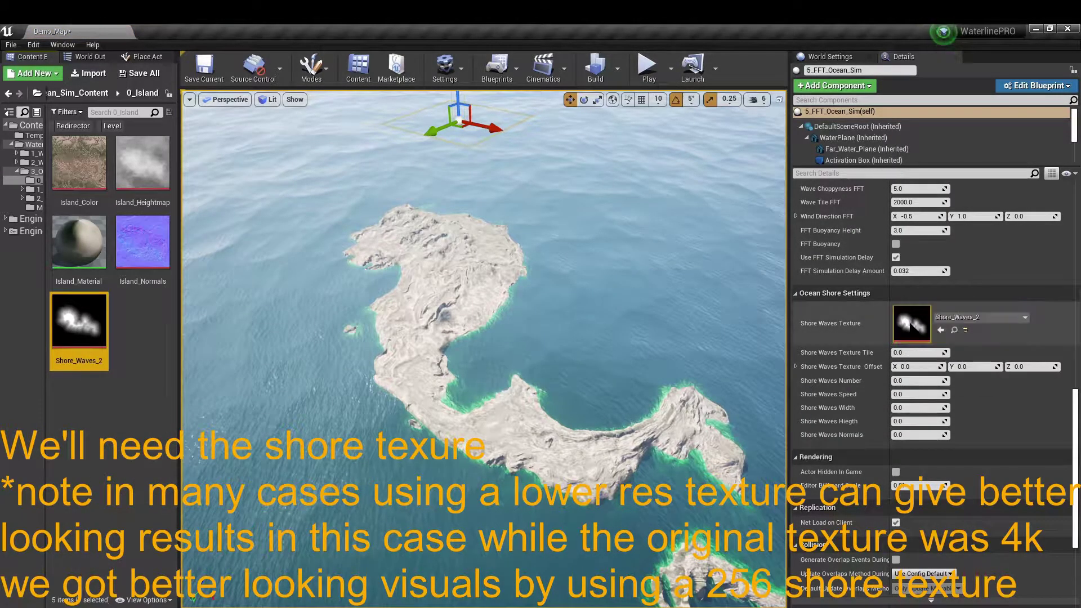
right_drag(611, 328, 611, 328)
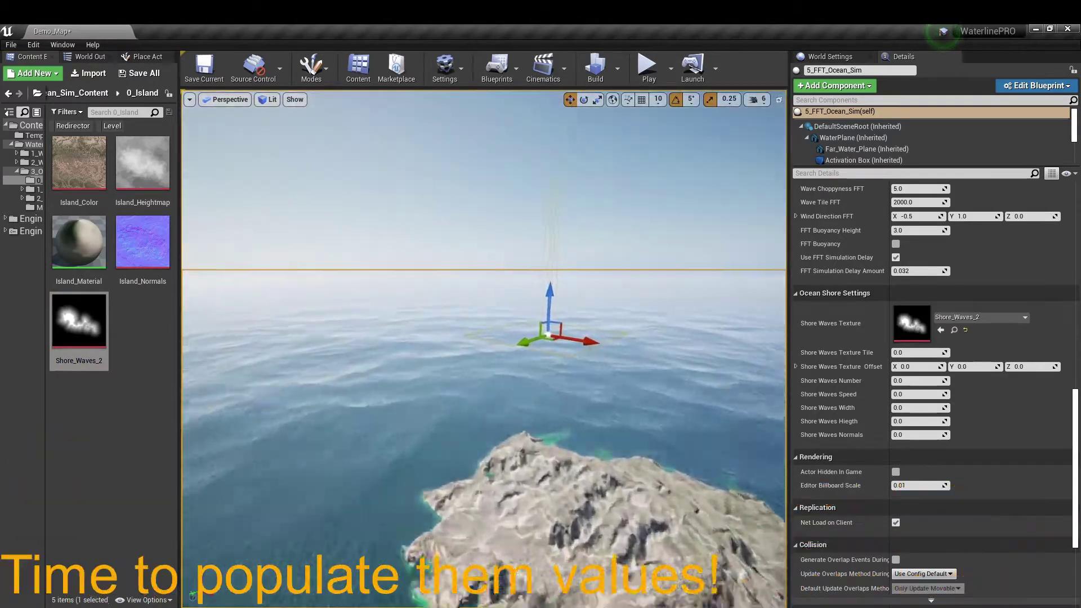
right_drag(768, 365, 768, 365)
text(100)
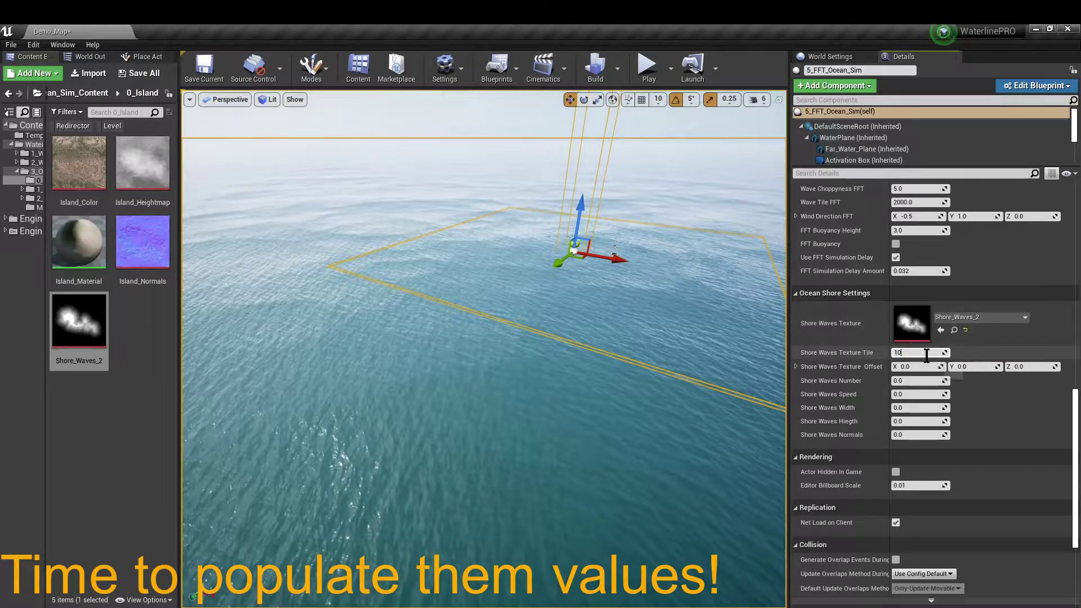
key(Return)
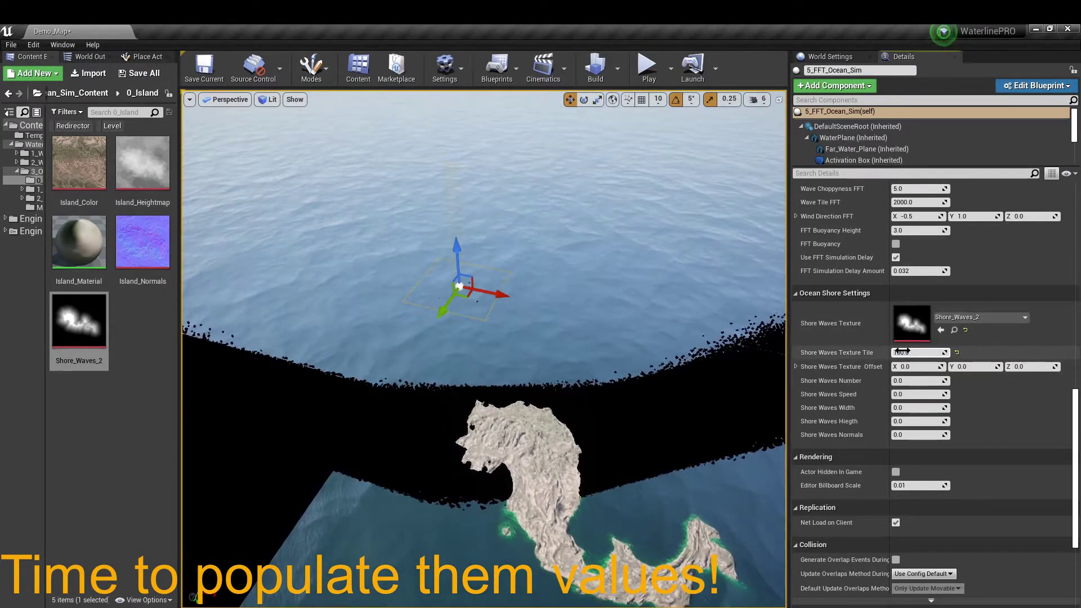
Step: Test a shore waves texture tile of 10, restore 100, and set Shore Waves Normals to 0.1
key(Return)
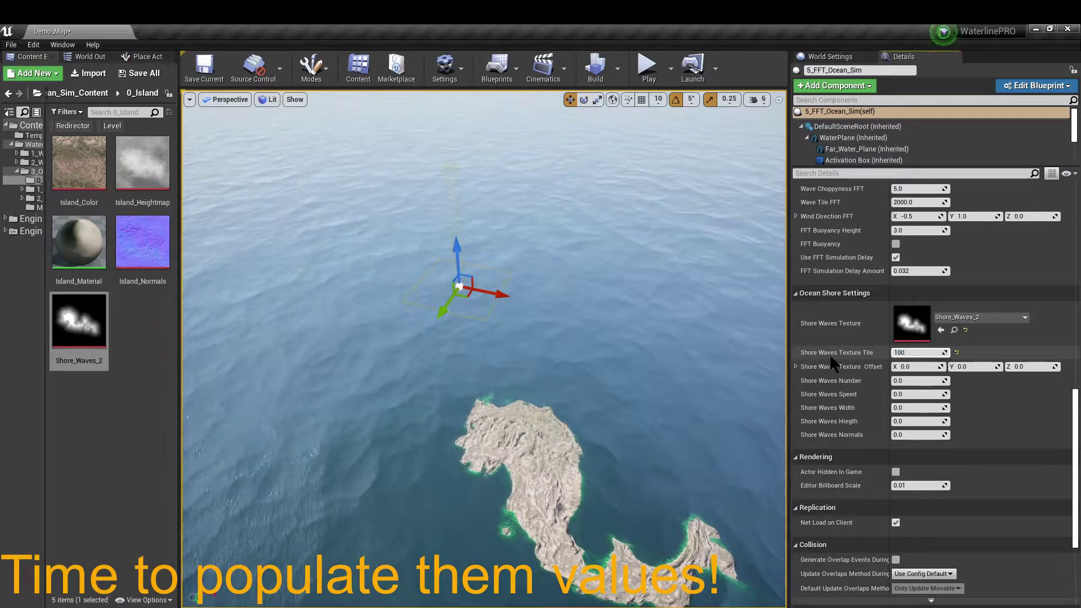
key(Return)
scroll(974, 327, up, 2)
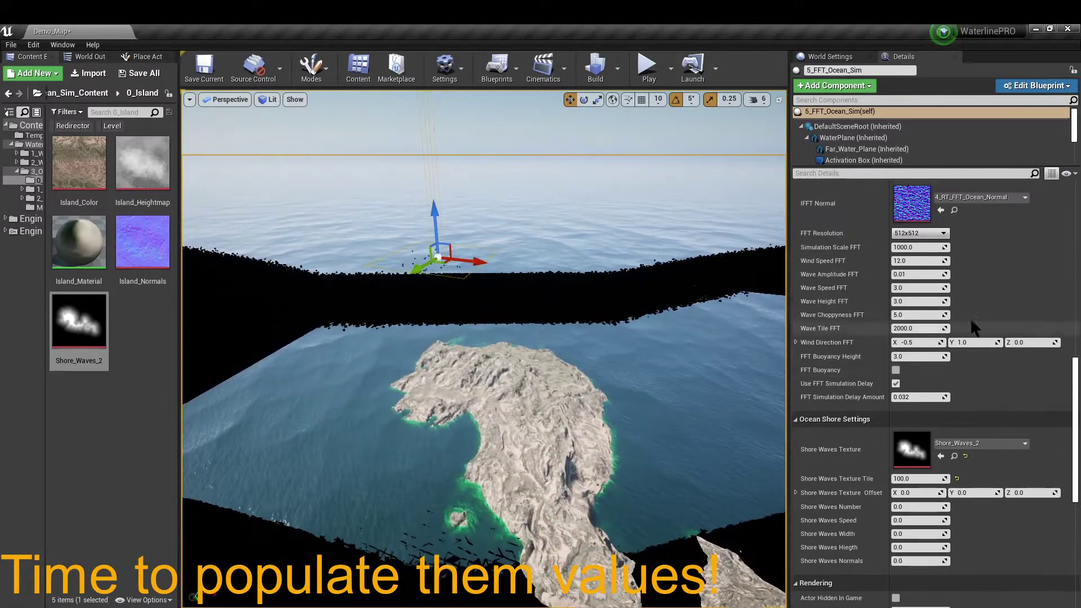
scroll(974, 326, up, 1)
scroll(974, 326, down, 2)
scroll(975, 327, down, 3)
text(0.5)
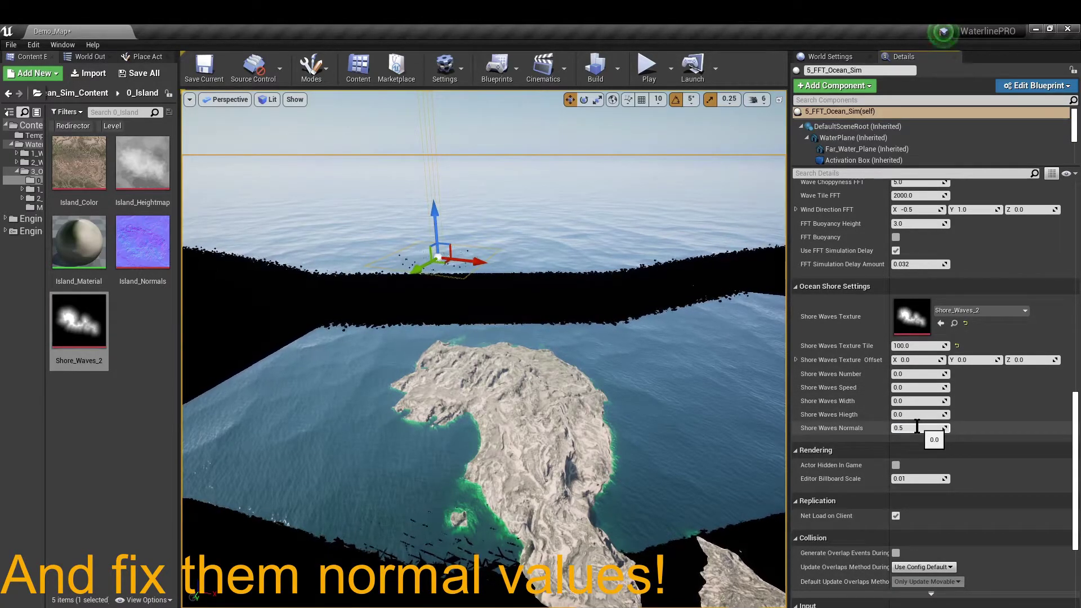
text(0.1)
key(Return)
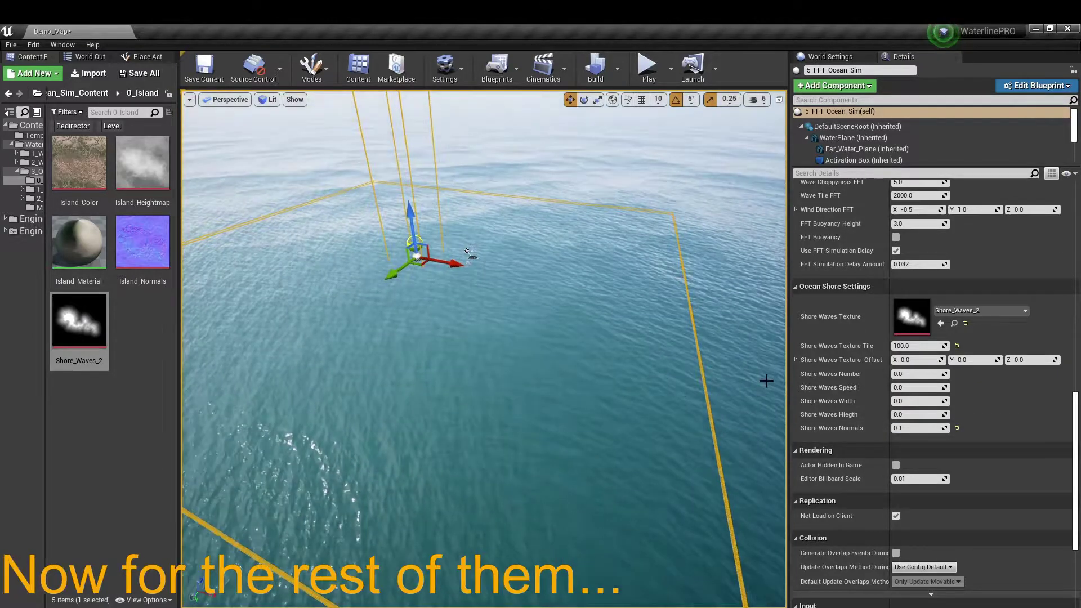
Step: Set Shore Waves Texture Tile 10, Number 10, Speed 1 and Width 0.5
click(917, 346)
text(1)
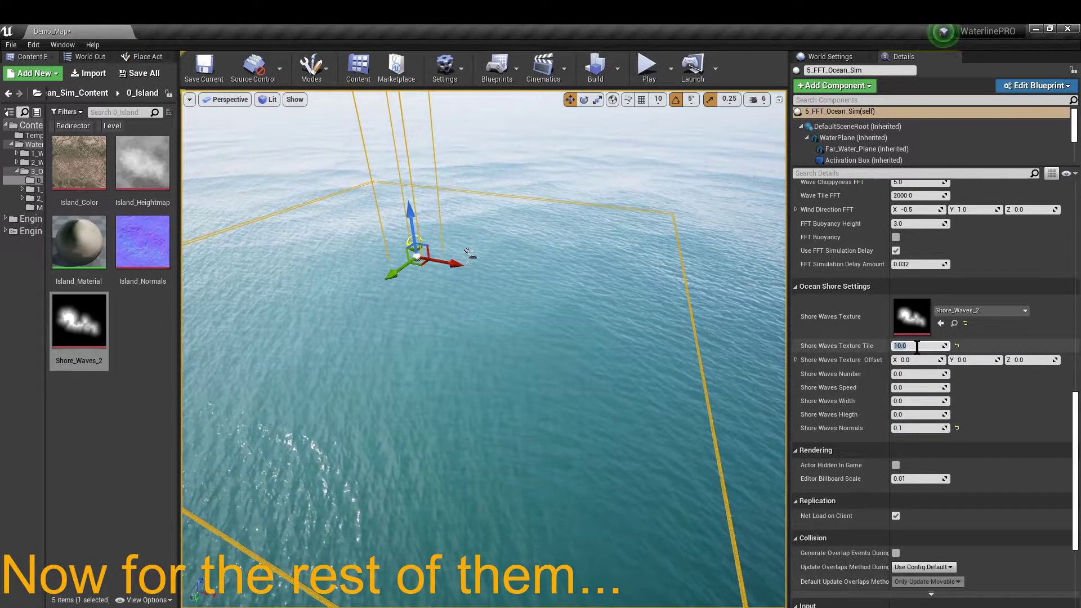
key(Return)
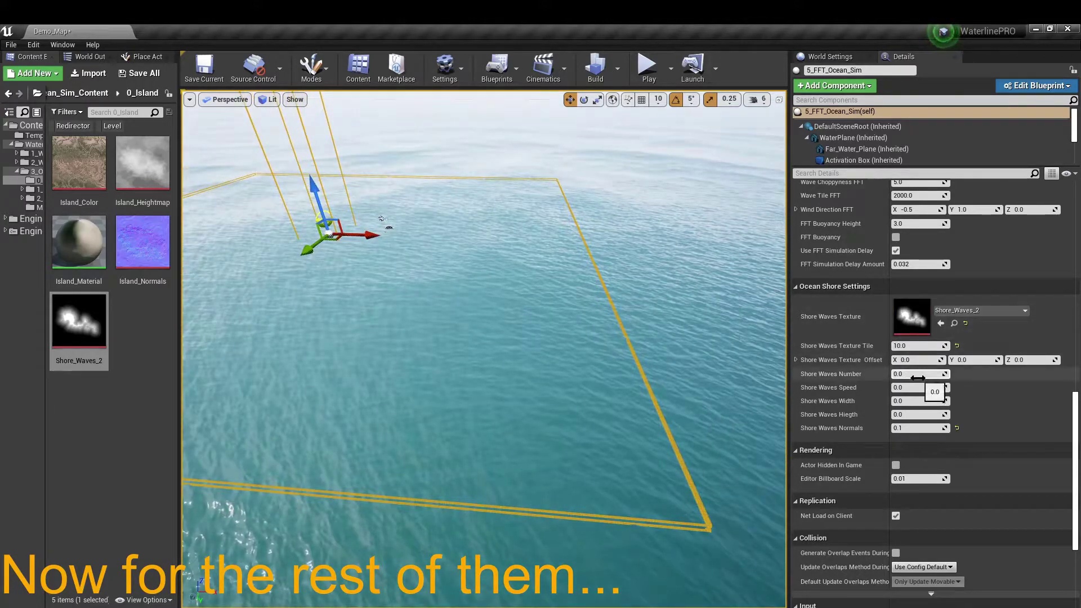
key(Return)
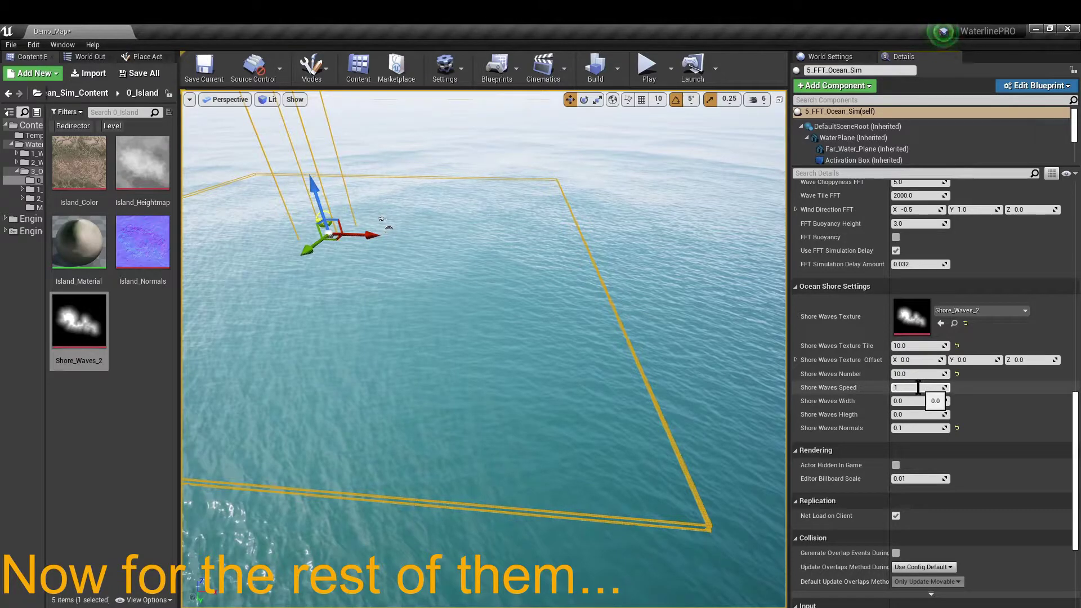
key(Return)
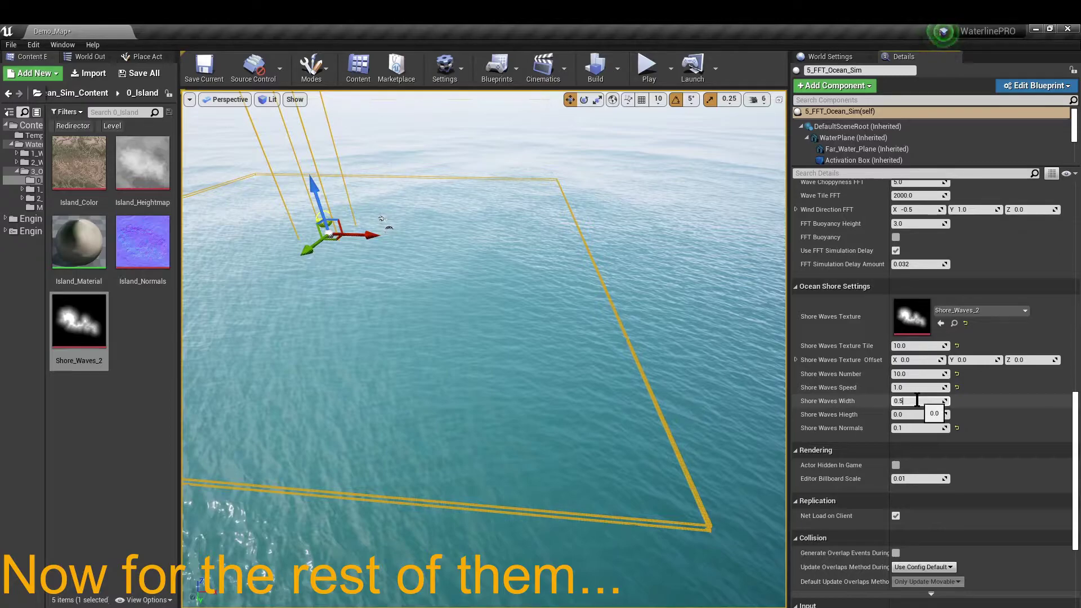
key(Return)
right_drag(614, 377, 614, 377)
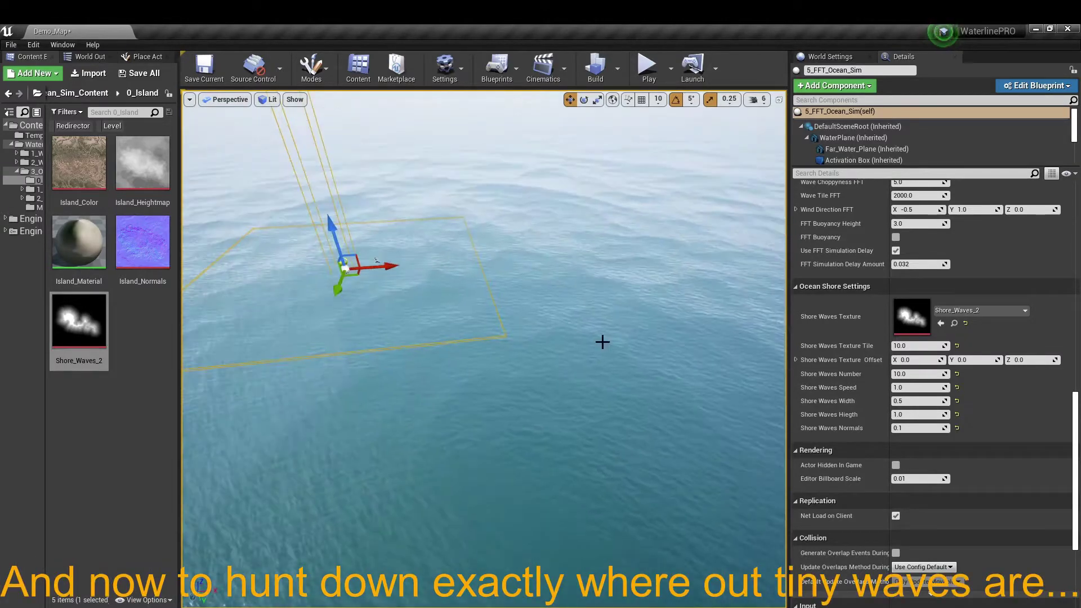
Step: Fly down to the ocean and raise Shore Waves Texture Tile to 1000 until ripples appear
right_drag(637, 340, 636, 341)
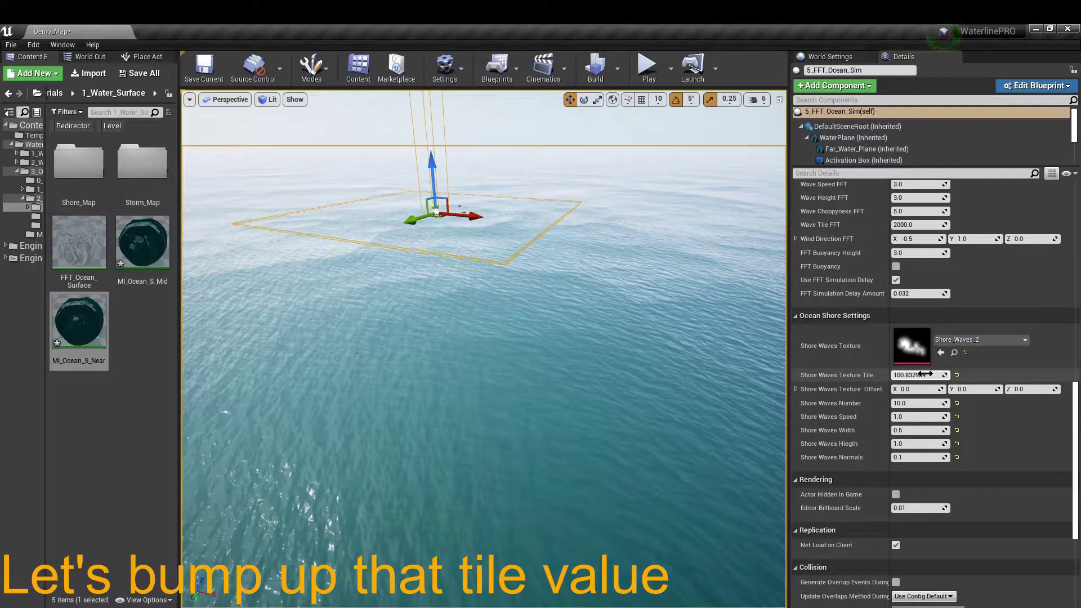
right_drag(780, 360, 786, 331)
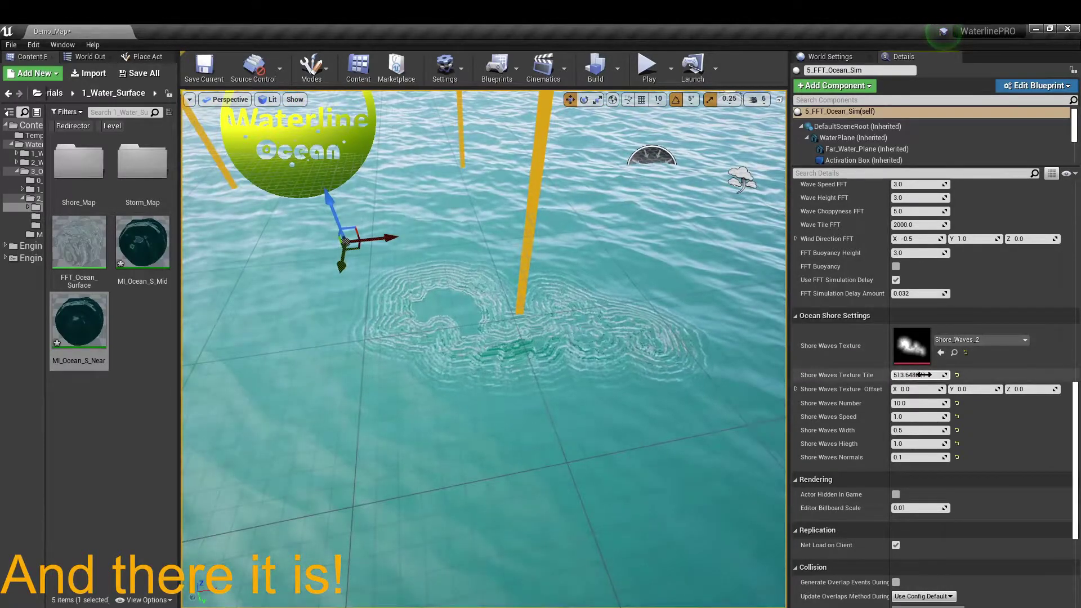
drag(918, 375, 634, 336)
right_drag(633, 337, 634, 337)
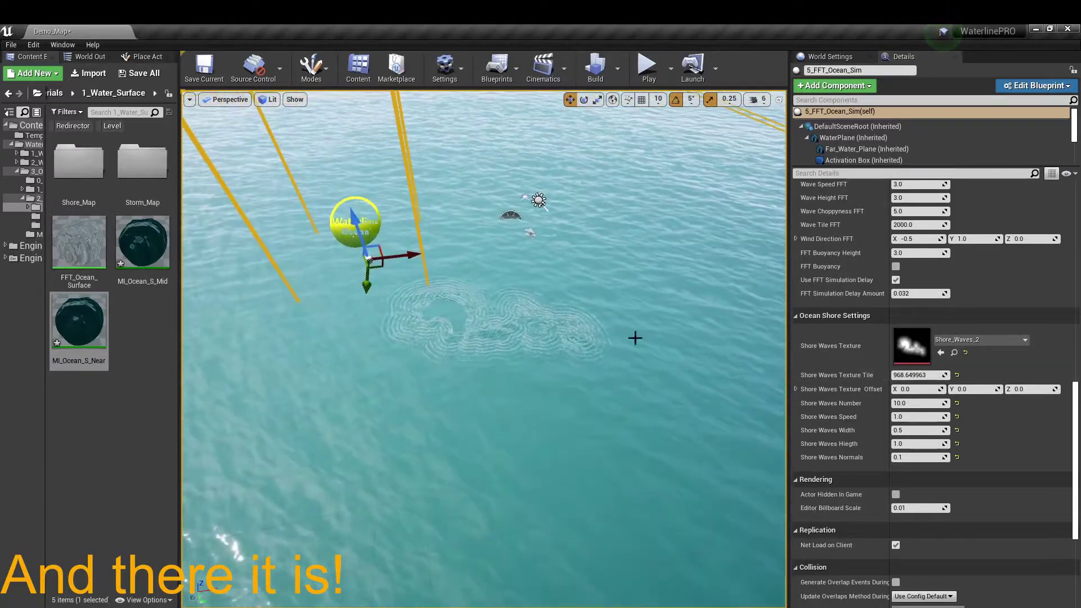
text(00)
key(Return)
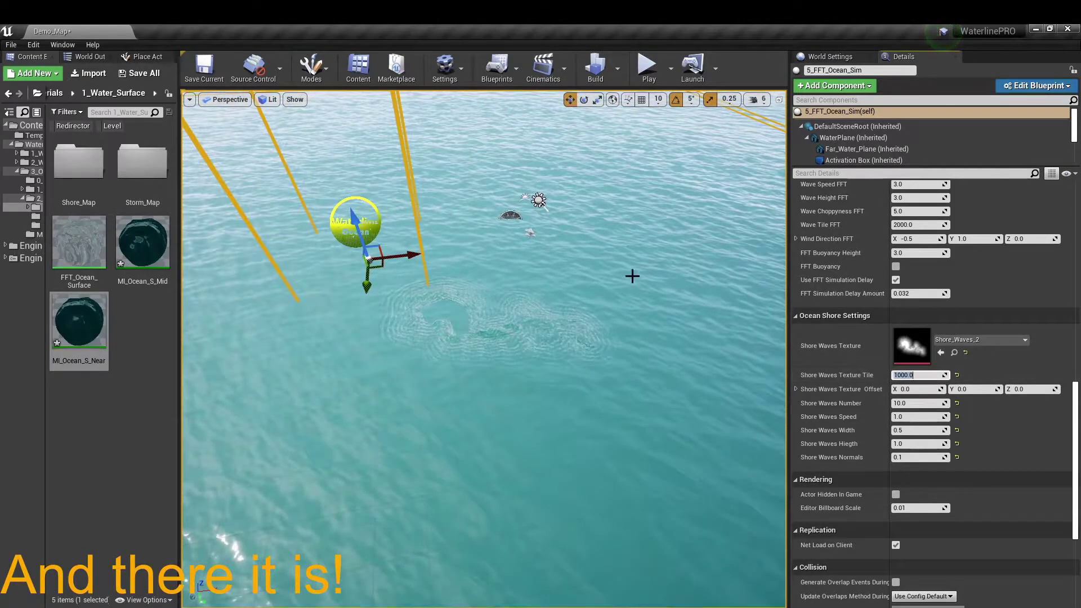
right_drag(633, 275, 633, 275)
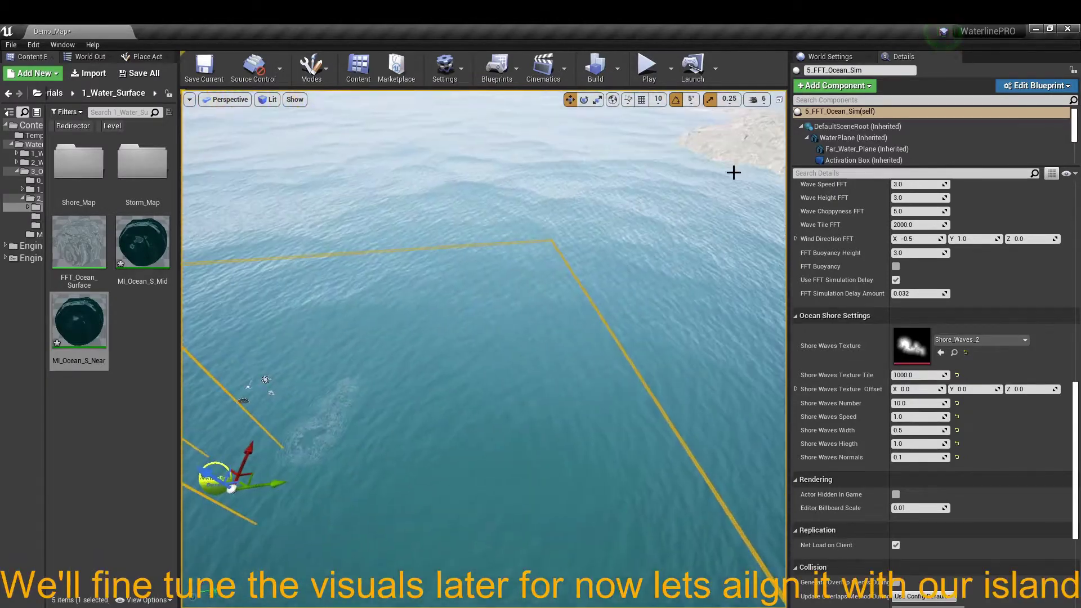
Step: Lock the island landscape's scale proportions and set its scale to 10, 10, 1
click(711, 158)
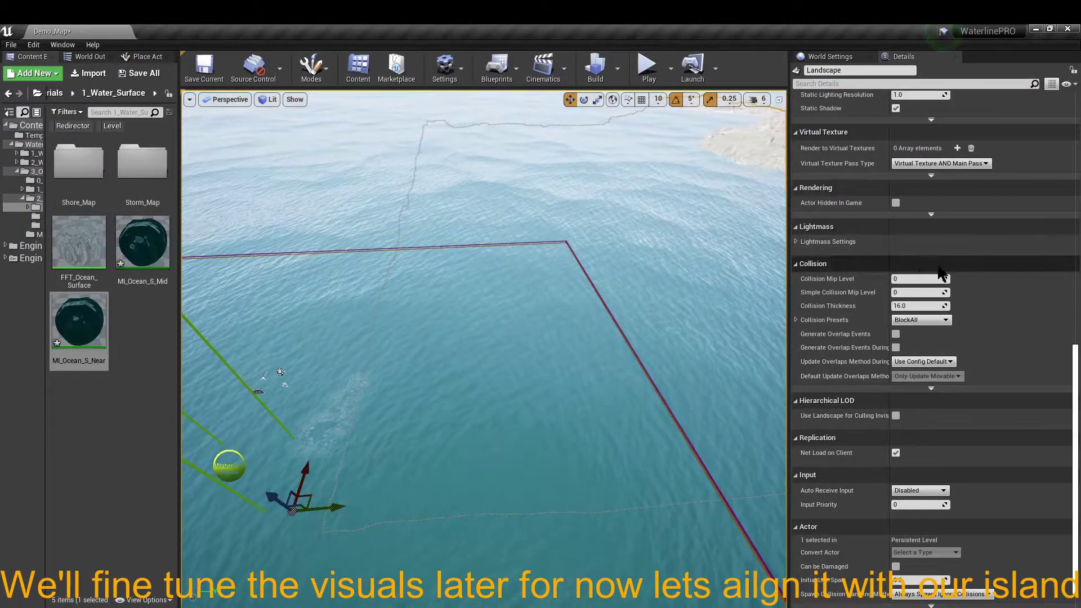
scroll(1072, 210, up, 5)
scroll(1073, 210, up, 6)
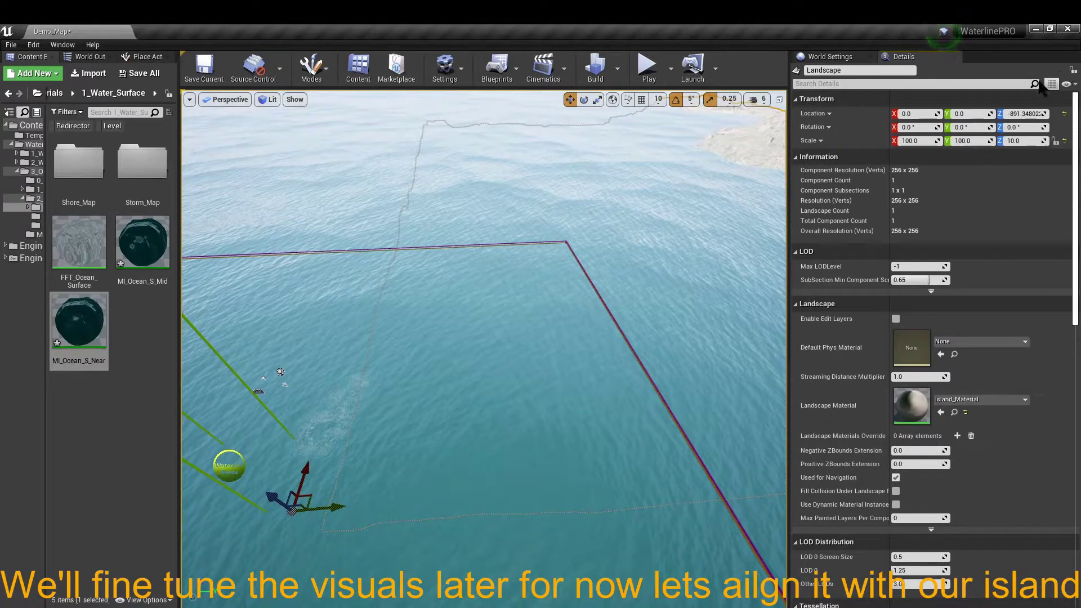
click(1056, 141)
click(913, 141)
text(10)
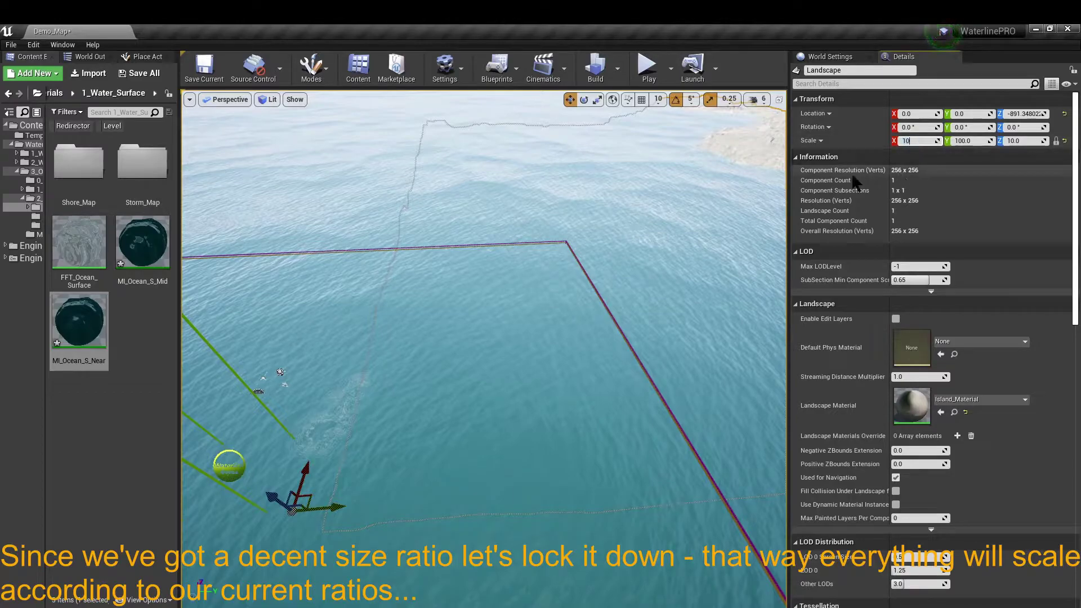
Step: Frame the shrunken island and select the 5_FFT_Ocean_Sim ocean actor
mouse_move(579, 216)
mouse_down()
mouse_move(308, 409)
mouse_move(299, 371)
mouse_up()
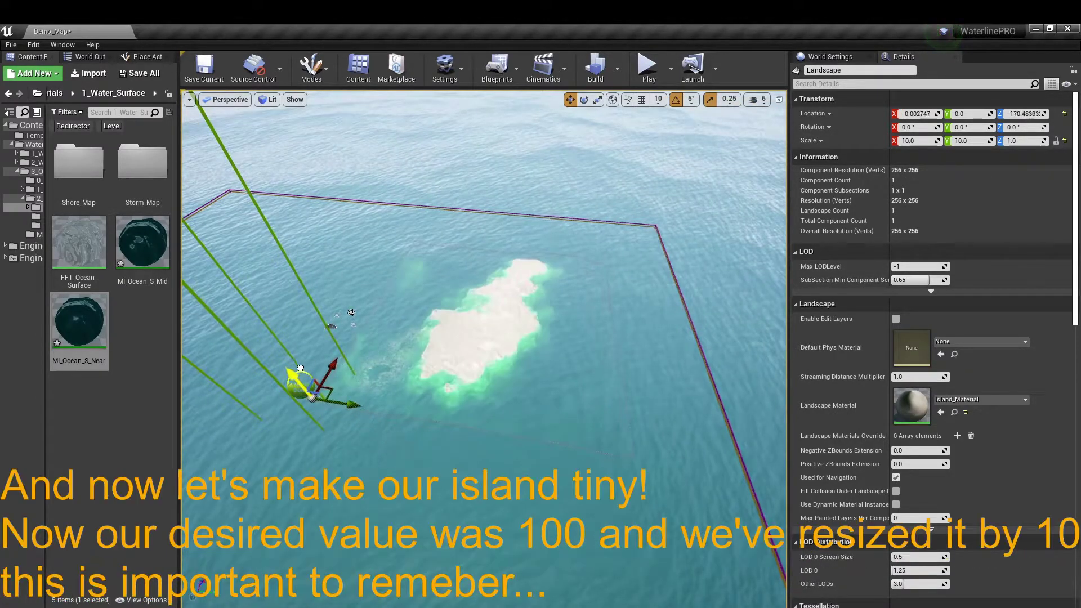
drag(456, 363, 455, 338)
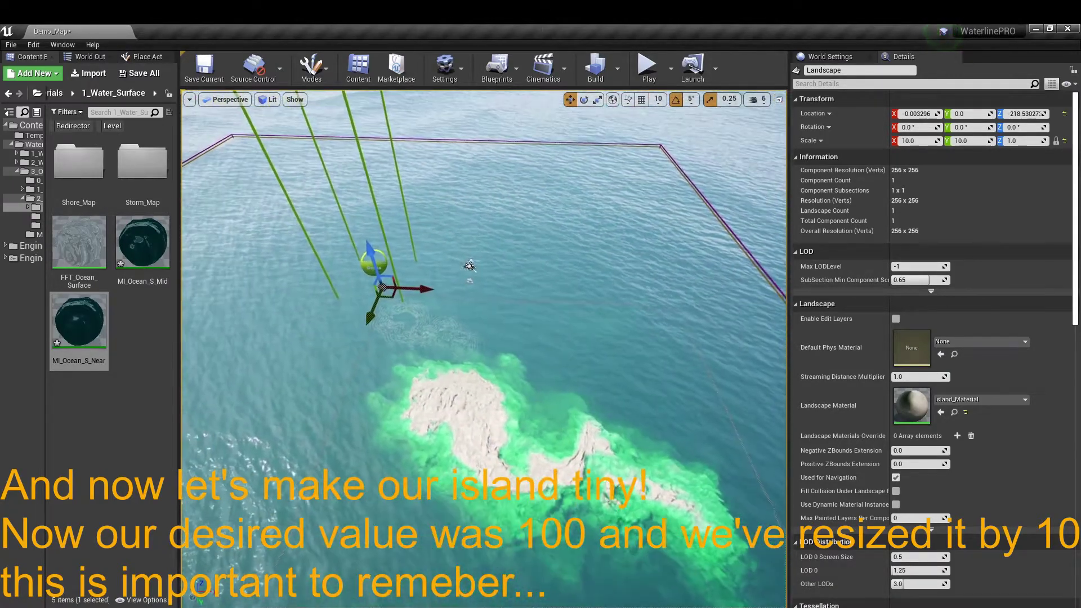
drag(456, 338, 580, 261)
click(600, 214)
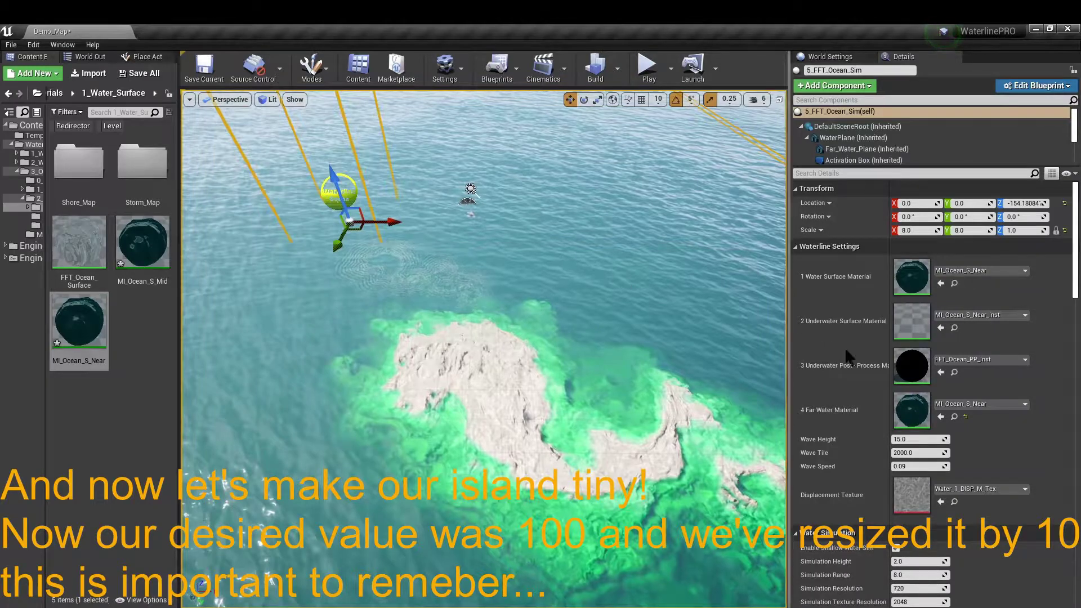
Step: Set Shore Waves Texture Tile to 2560, Number to about 4.65 and Speed to -1
drag(1073, 231, 1068, 463)
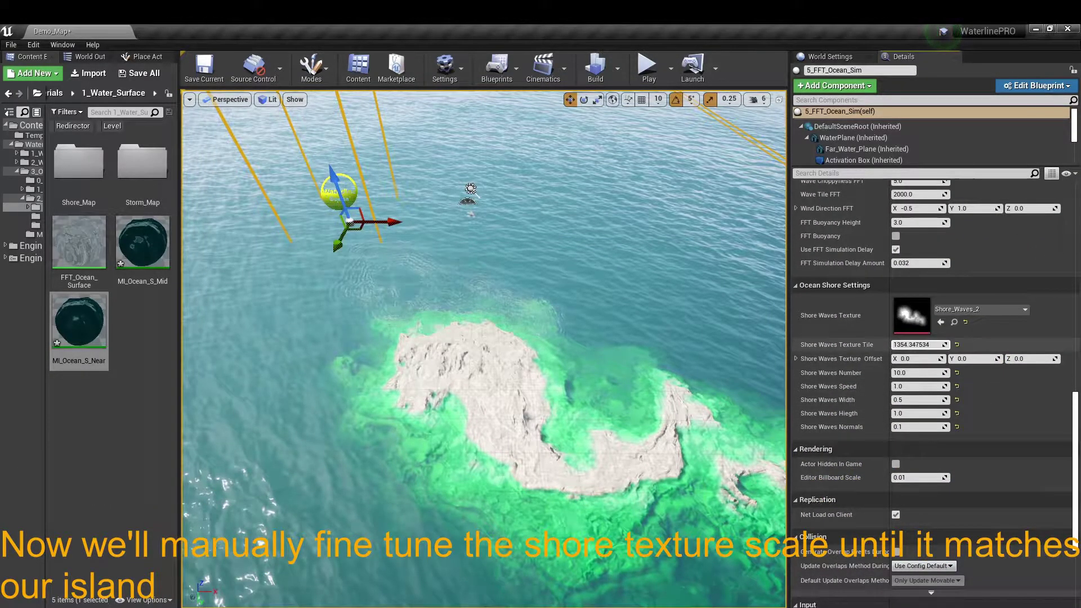
drag(913, 344, 946, 344)
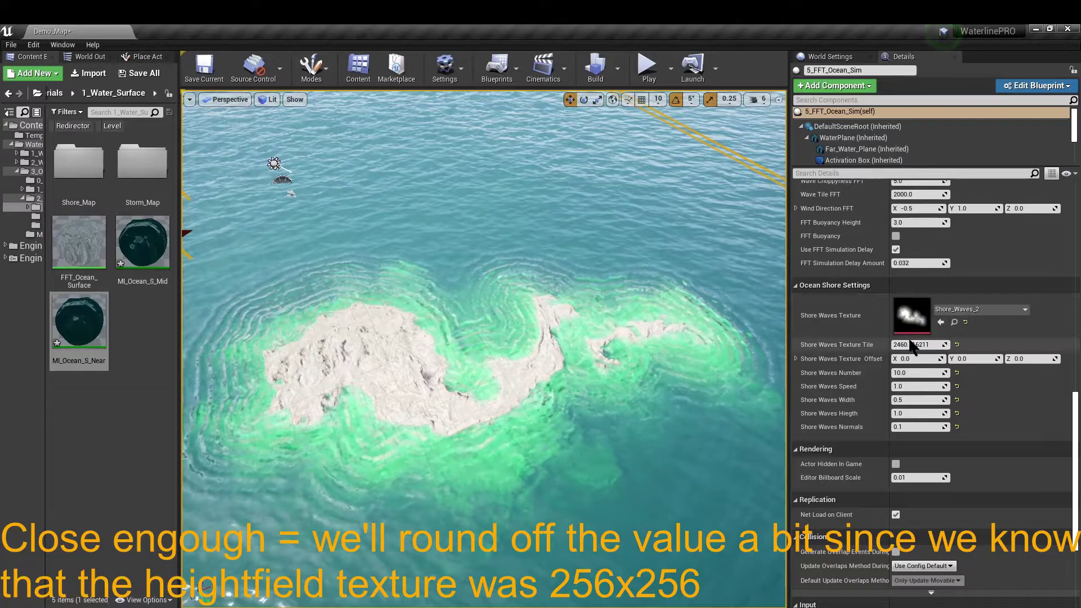
click(905, 343)
text(2483.545898)
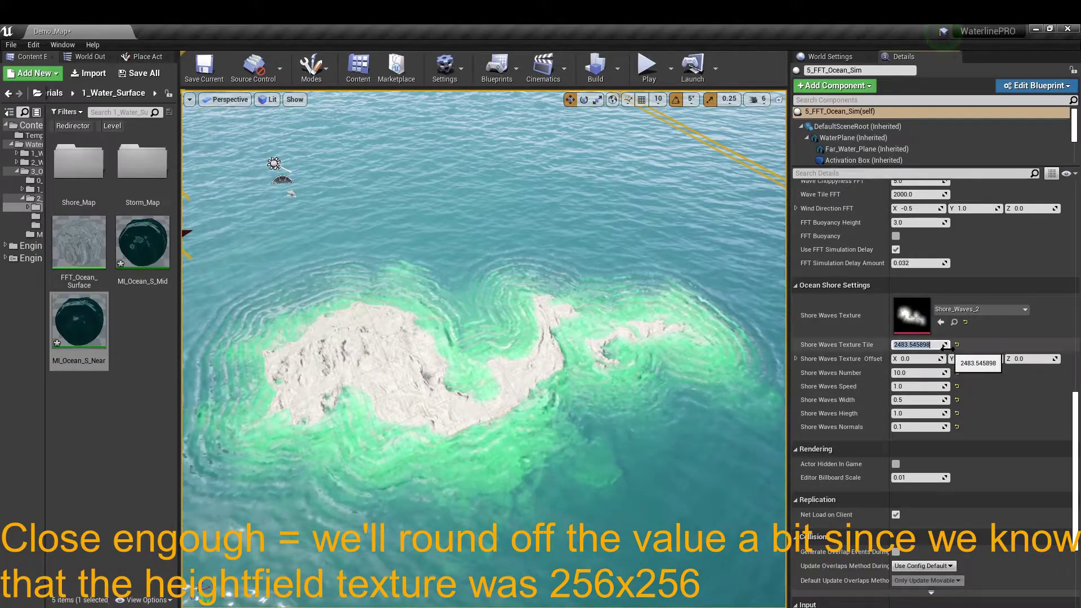
text(560)
key(Return)
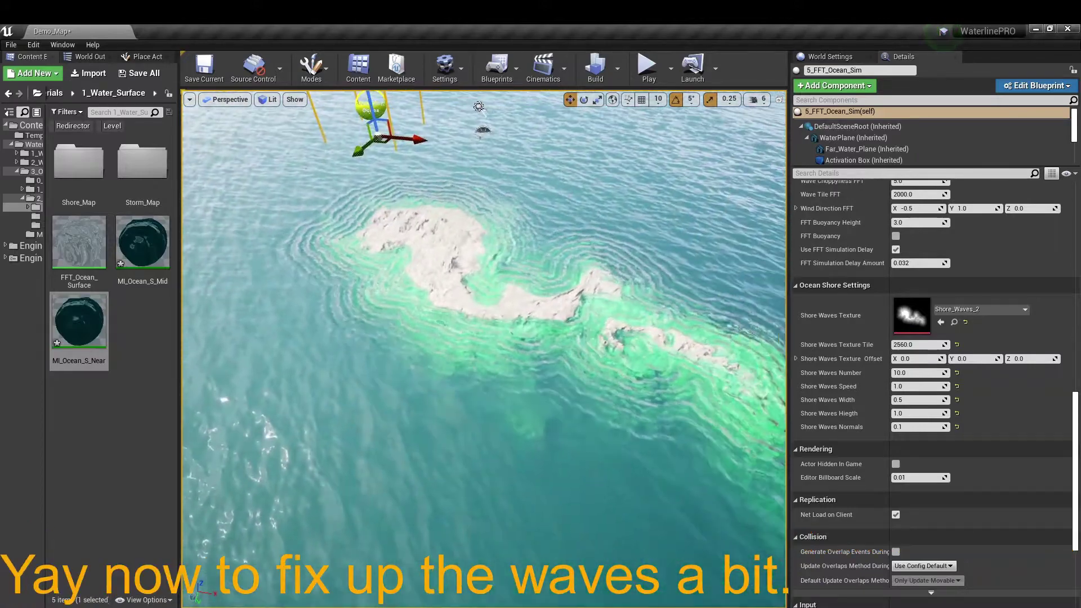
drag(918, 373, 901, 373)
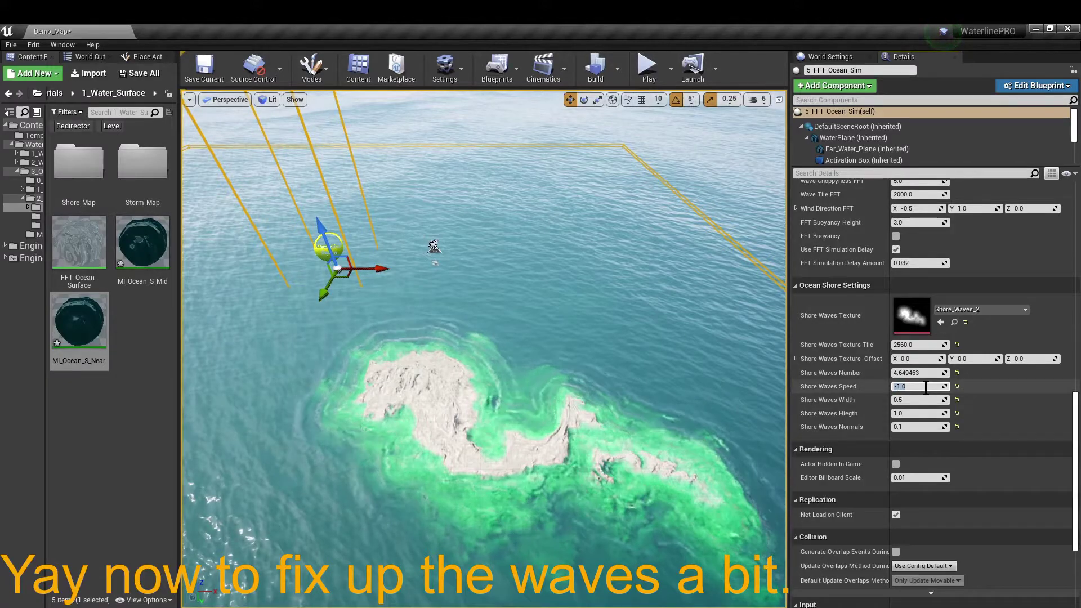
key(Return)
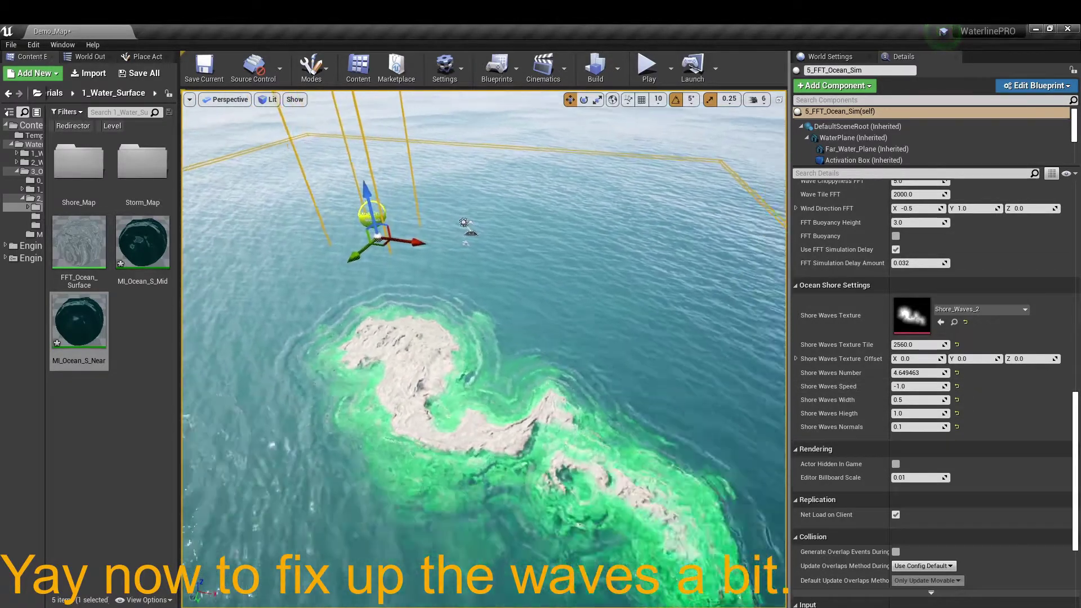
click(430, 327)
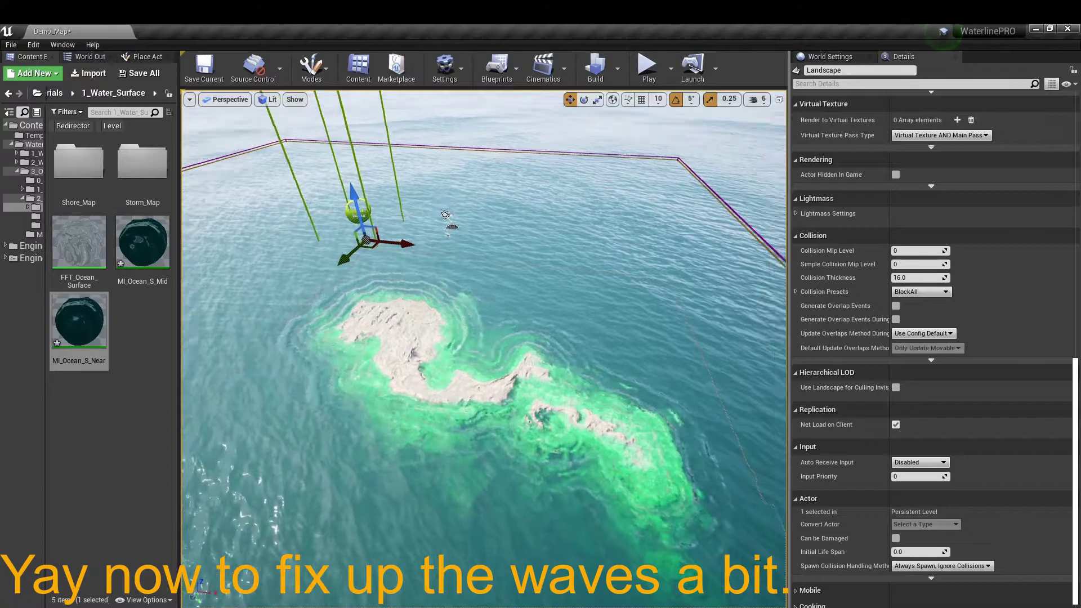
Step: Scale the island landscape back to 100, 100, 10 and lower it to about Z -743
drag(1075, 372, 1077, 101)
text(10.0*10)
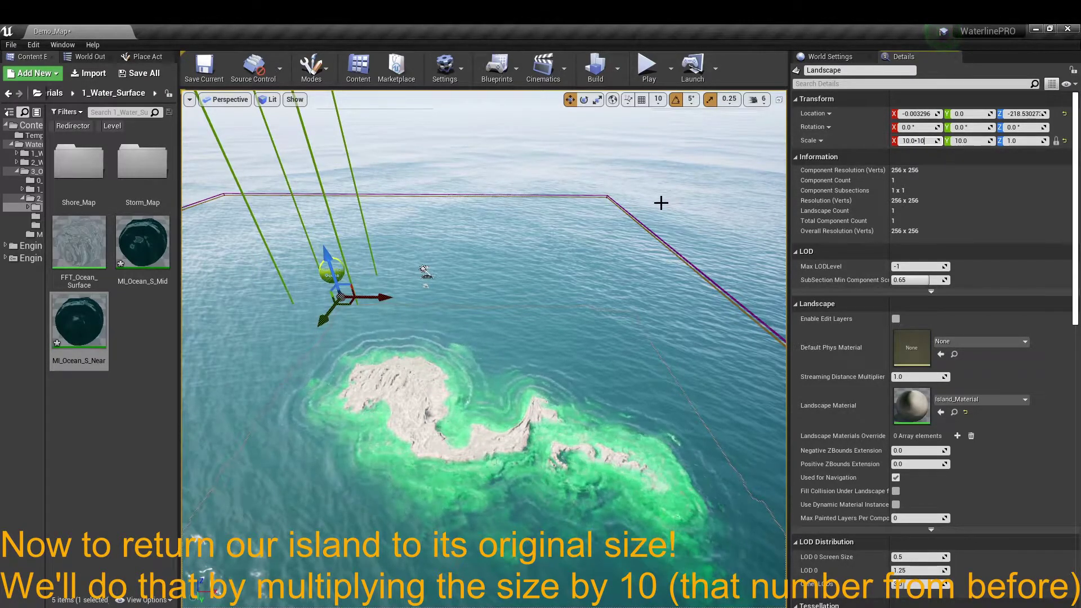
key(Return)
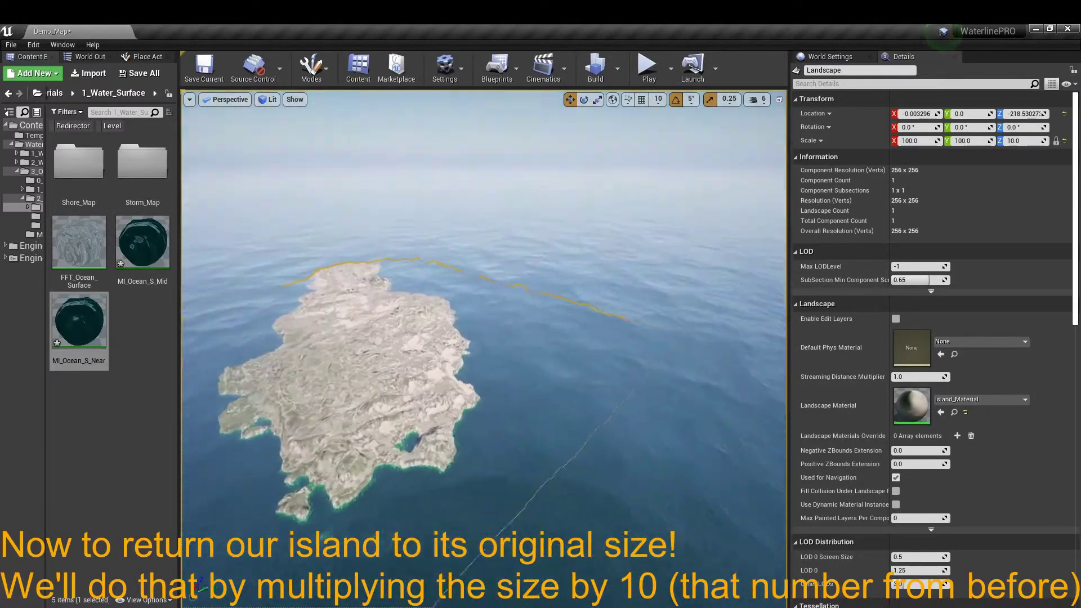
drag(347, 358, 349, 383)
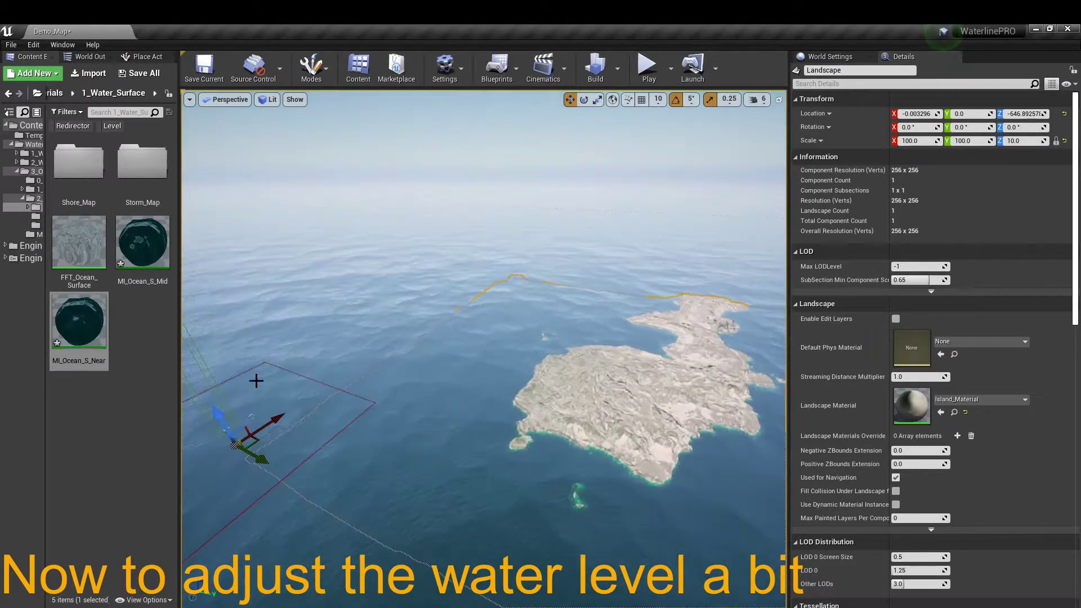
drag(218, 416, 222, 421)
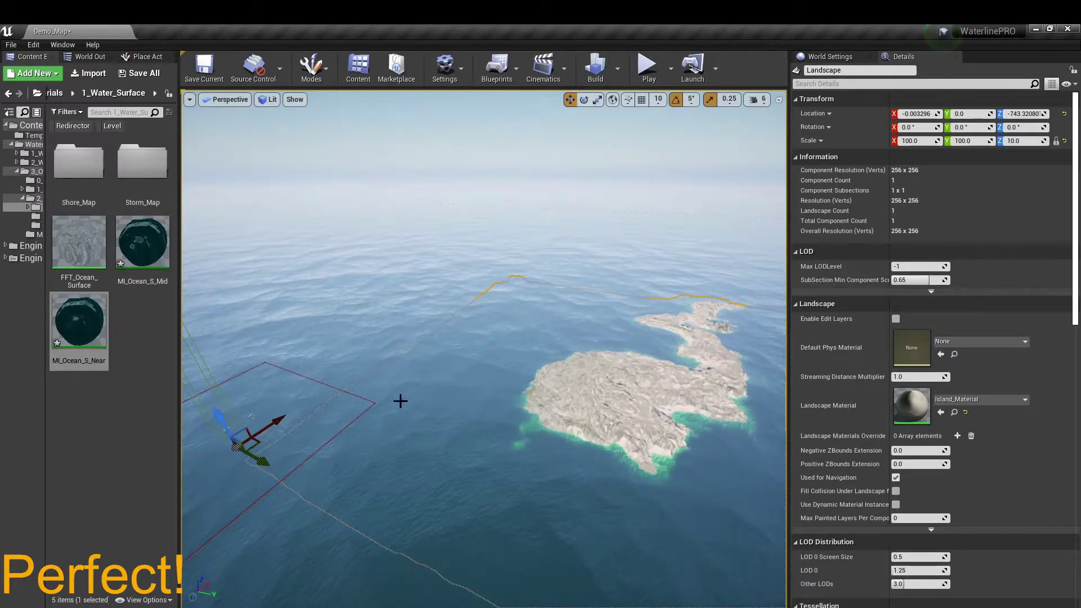
right_drag(400, 401, 509, 401)
Step: Set Shore Waves Speed -0.1, Number about 9.02, Width 0.995, Height 0.301, Normals 0.845
click(510, 400)
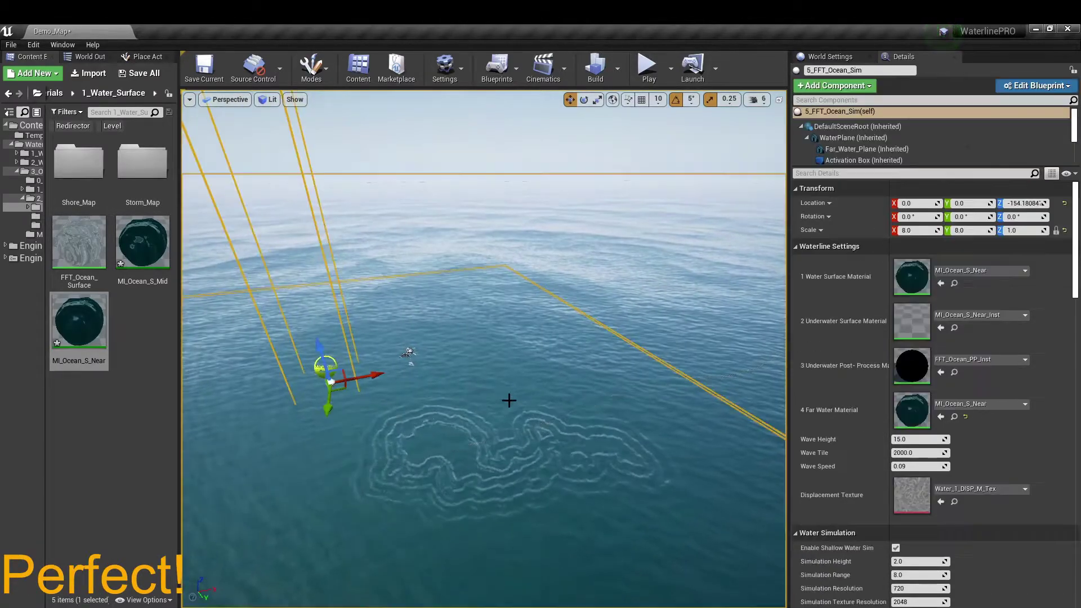
drag(1074, 248, 1071, 450)
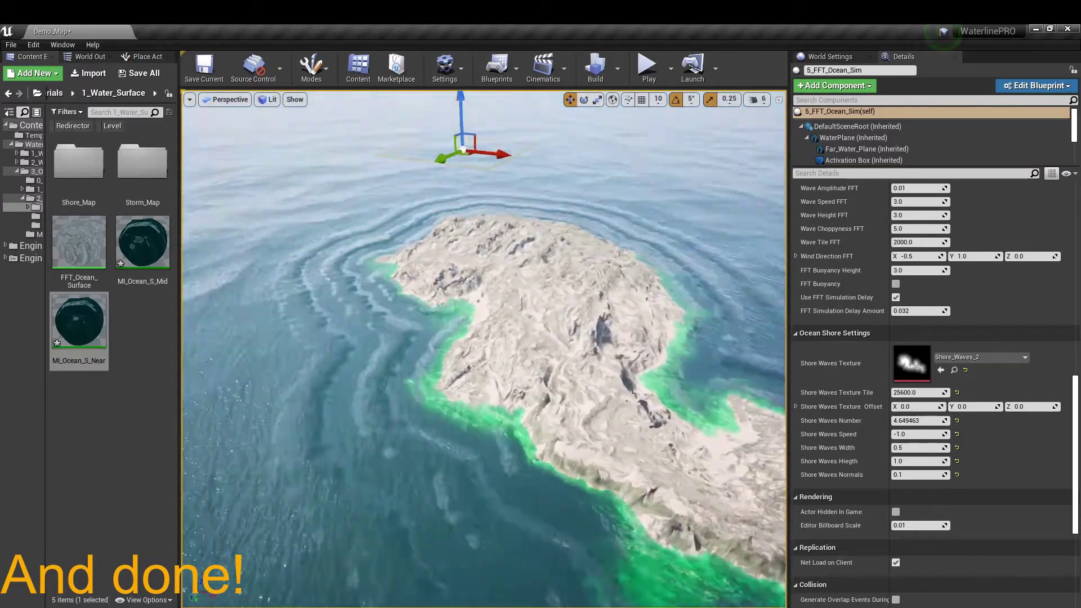
text(-0.1)
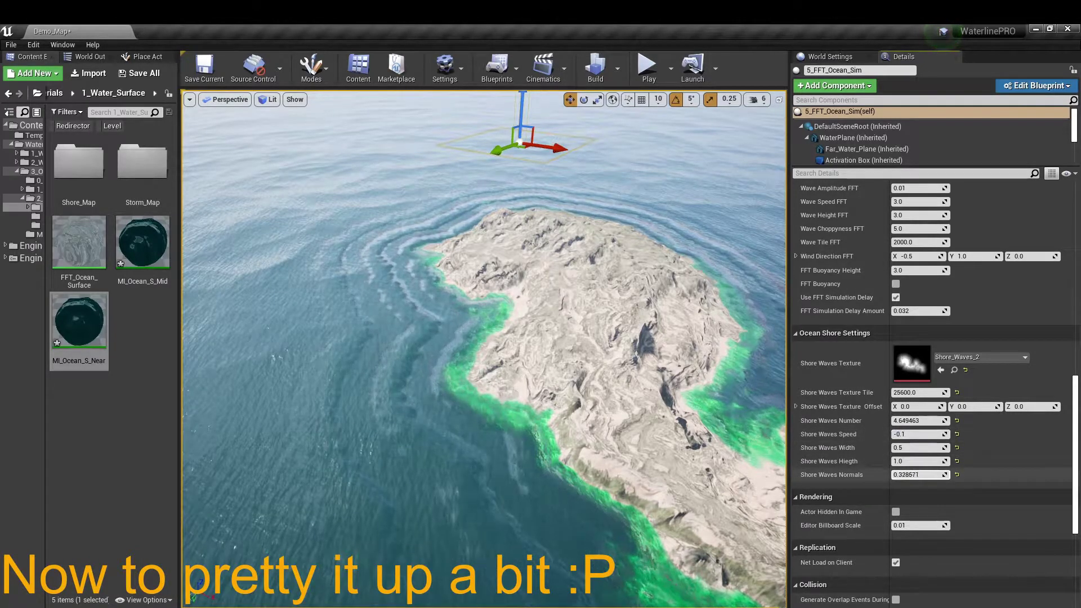
drag(918, 474, 927, 474)
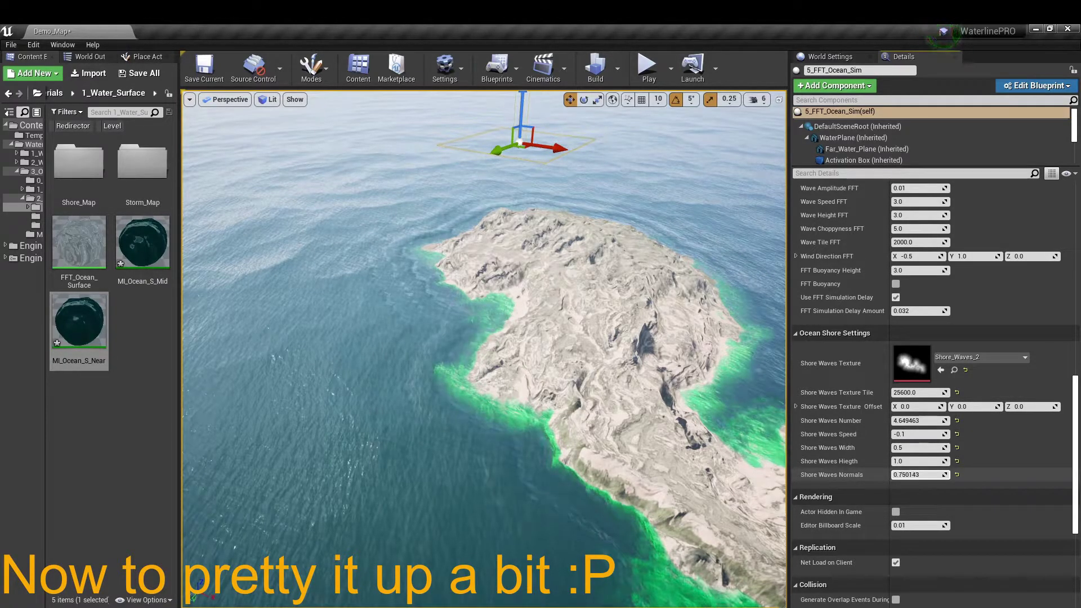
mouse_move(502, 391)
right_down()
mouse_move(502, 338)
mouse_move(737, 410)
right_up()
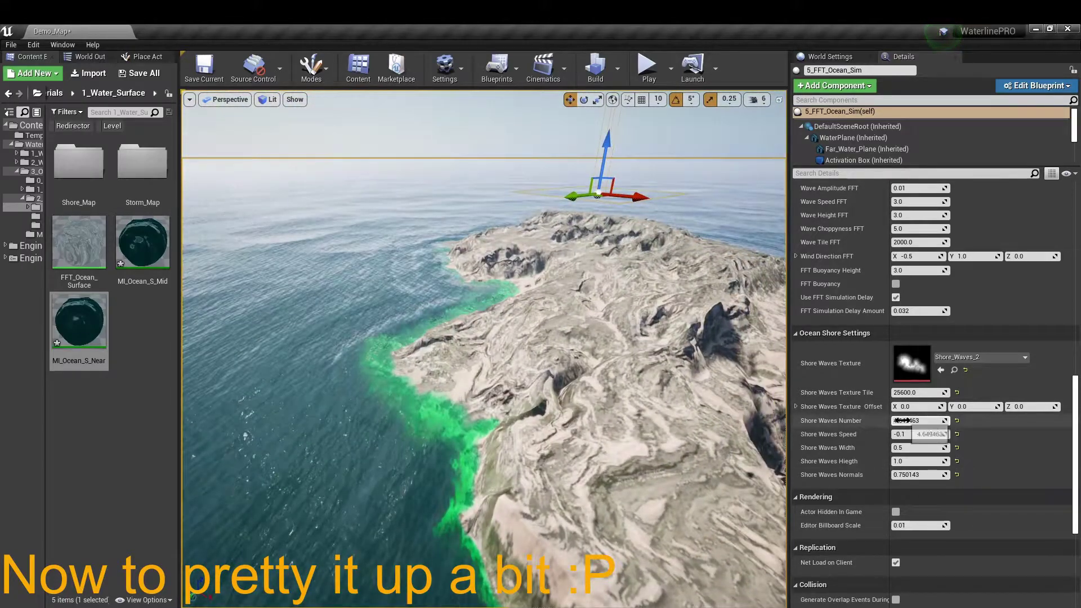
drag(909, 421, 929, 421)
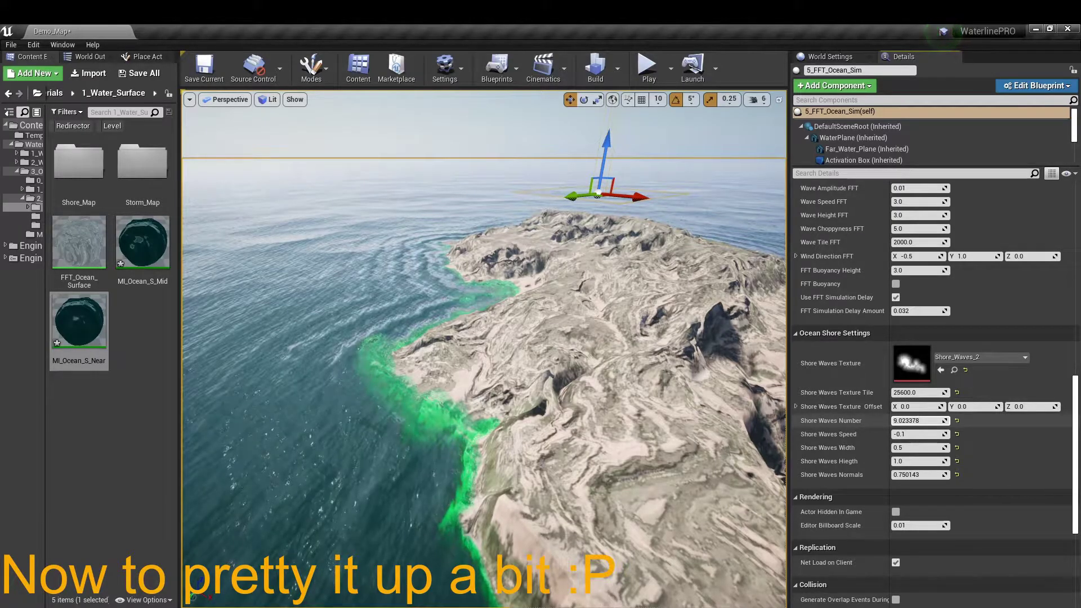
drag(918, 475, 928, 475)
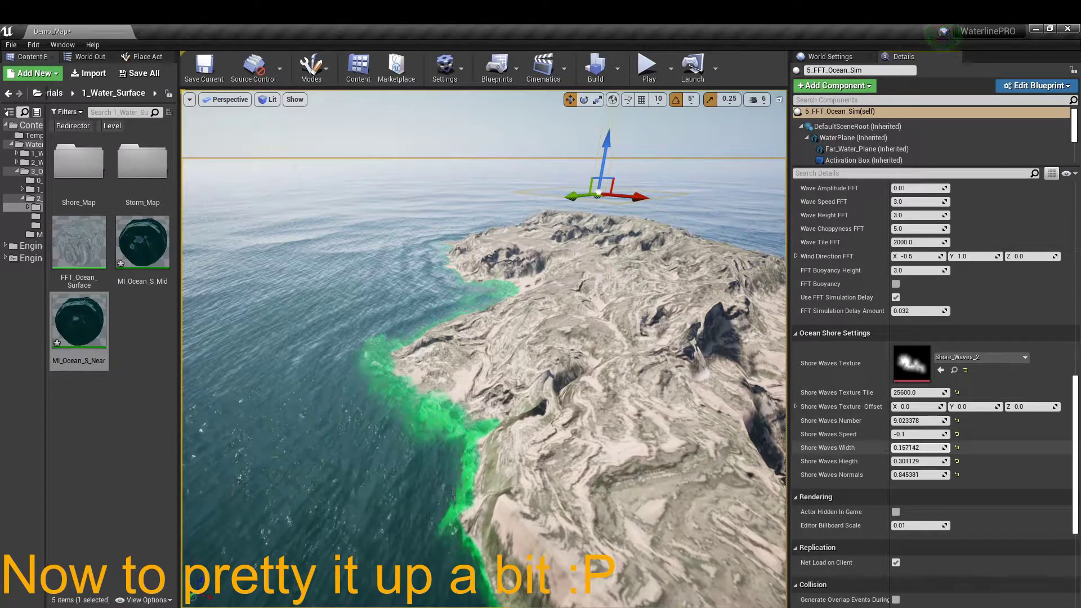
right_drag(780, 447, 780, 447)
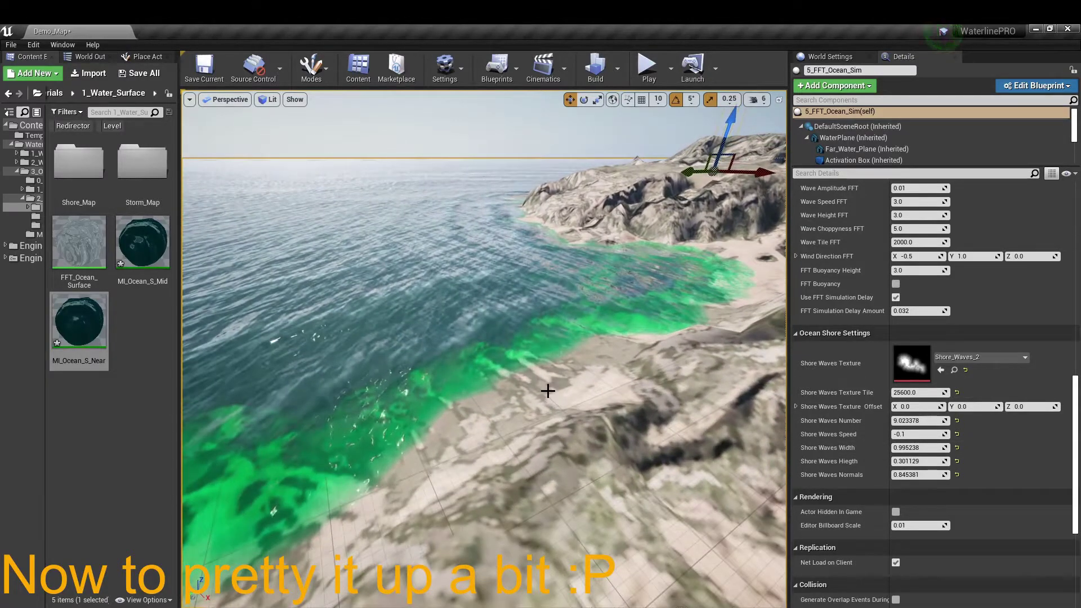
key(alt+p)
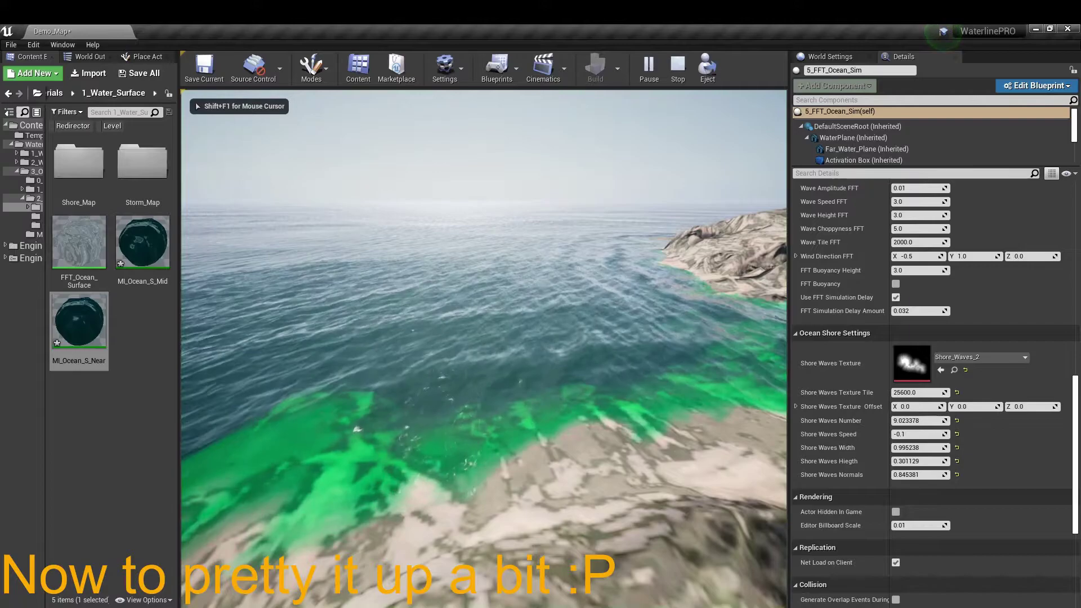
key(w)
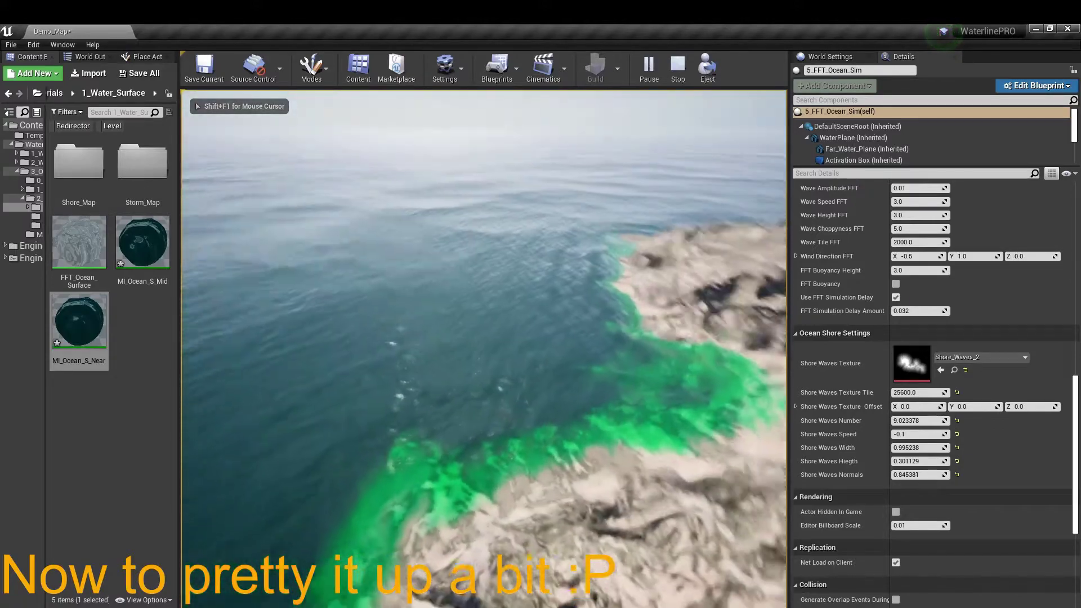
key(w)
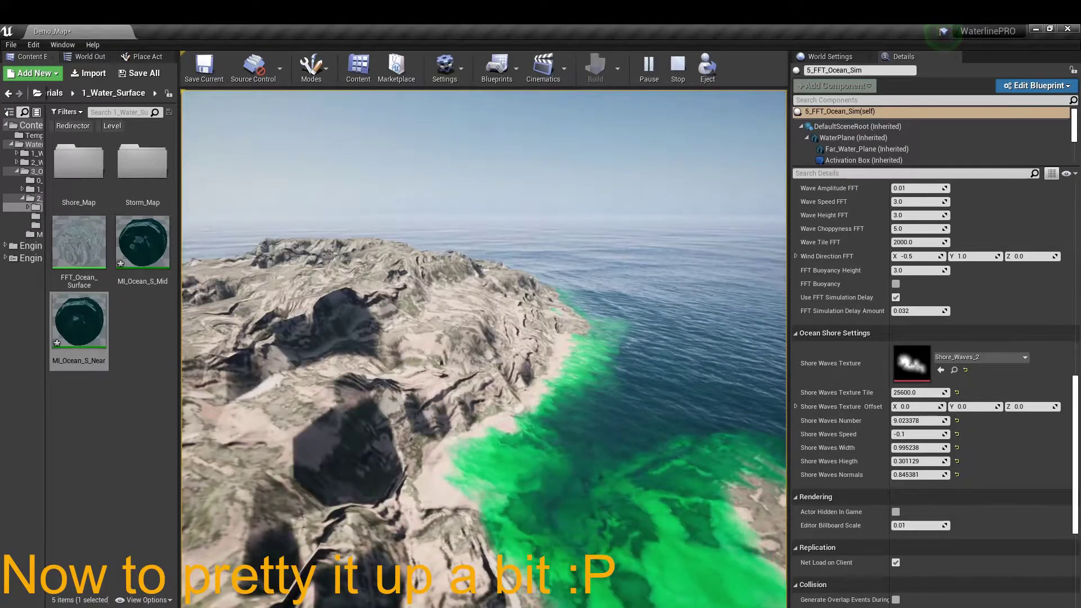
key(Escape)
right_drag(554, 353, 554, 352)
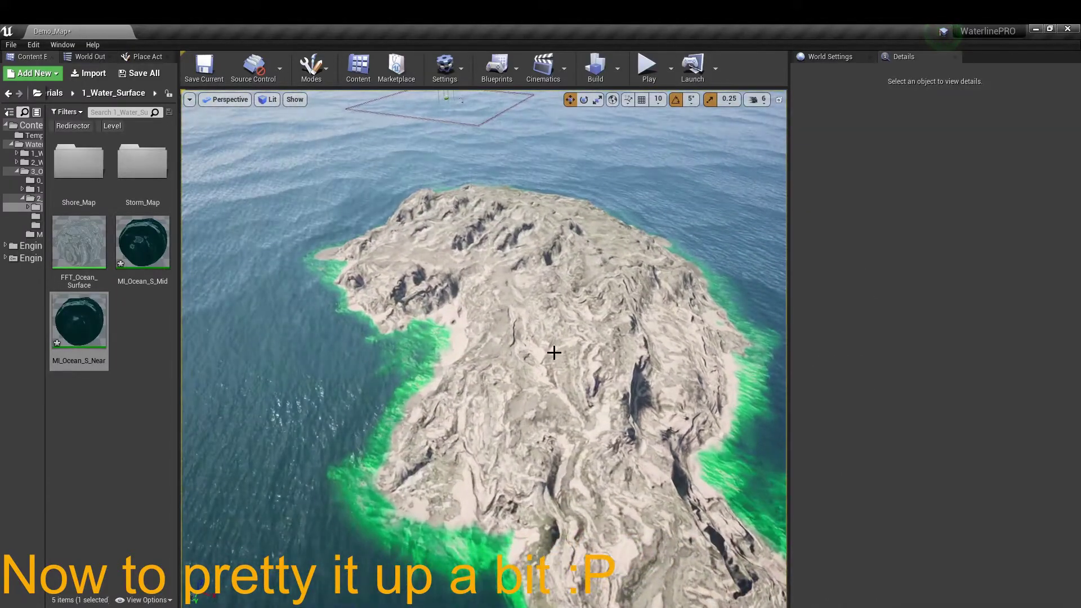
click(382, 325)
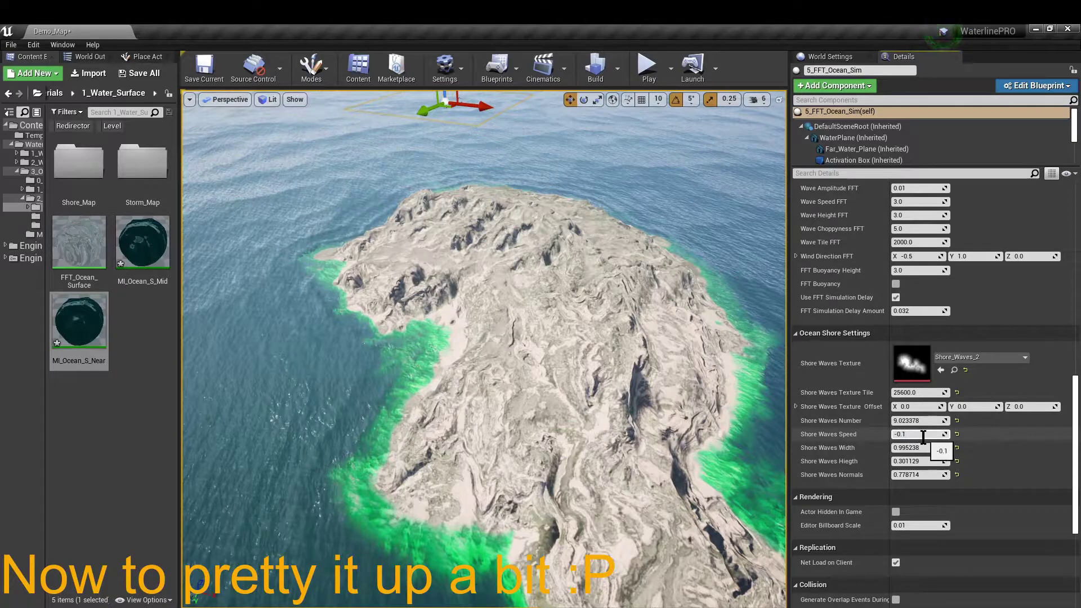
Step: Play-test the shore waves from a shoreline view, then stop the session
right_drag(565, 308, 563, 259)
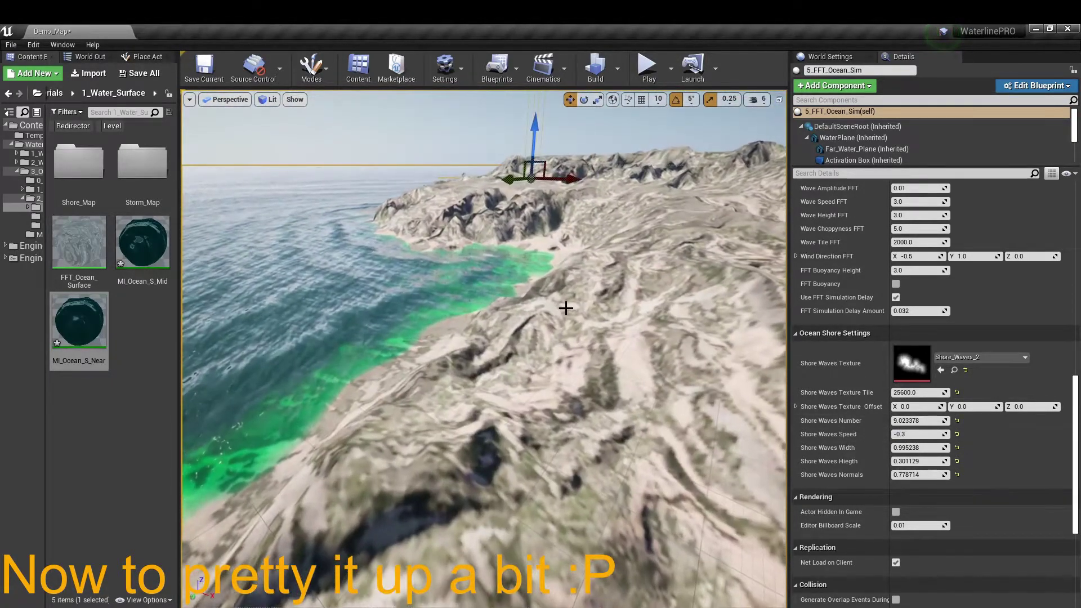
key(alt+p)
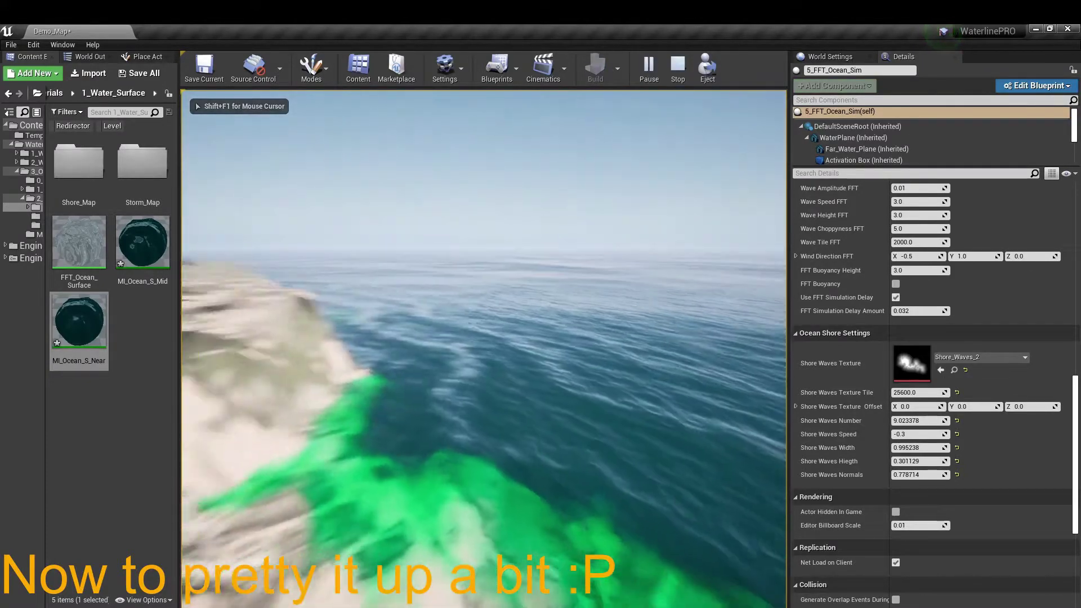
key(Escape)
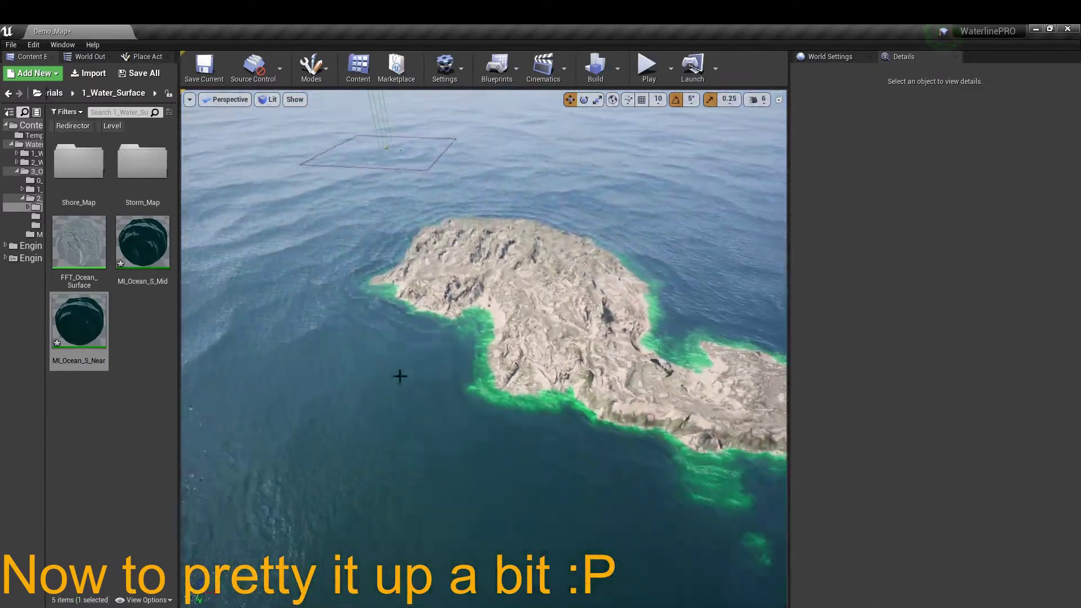
Step: Move the island Landscape's Location X from 0 to about -20763.349
click(562, 314)
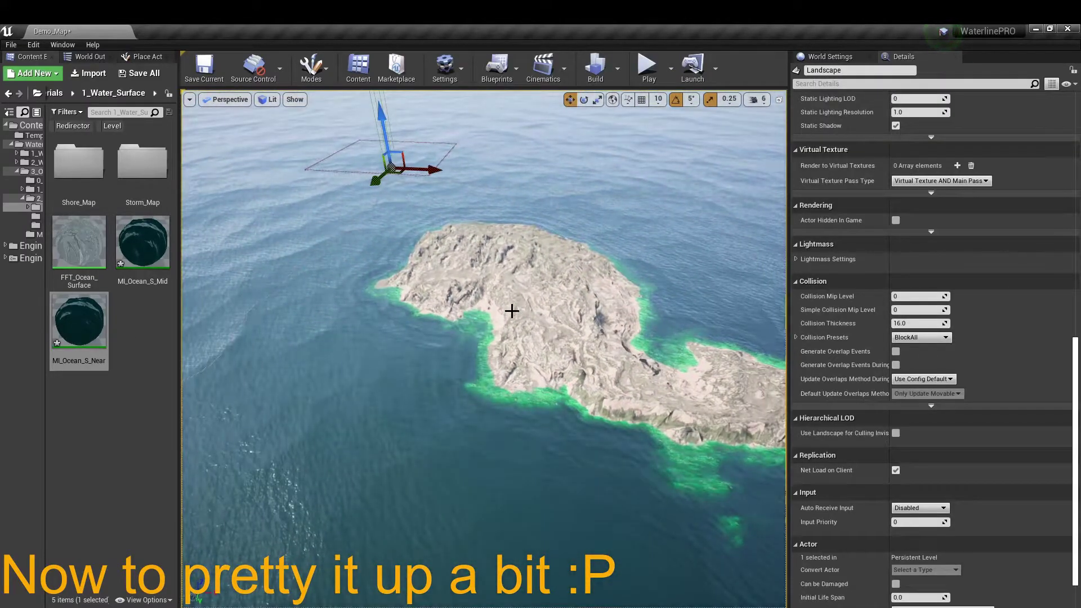
drag(1074, 360, 1067, 114)
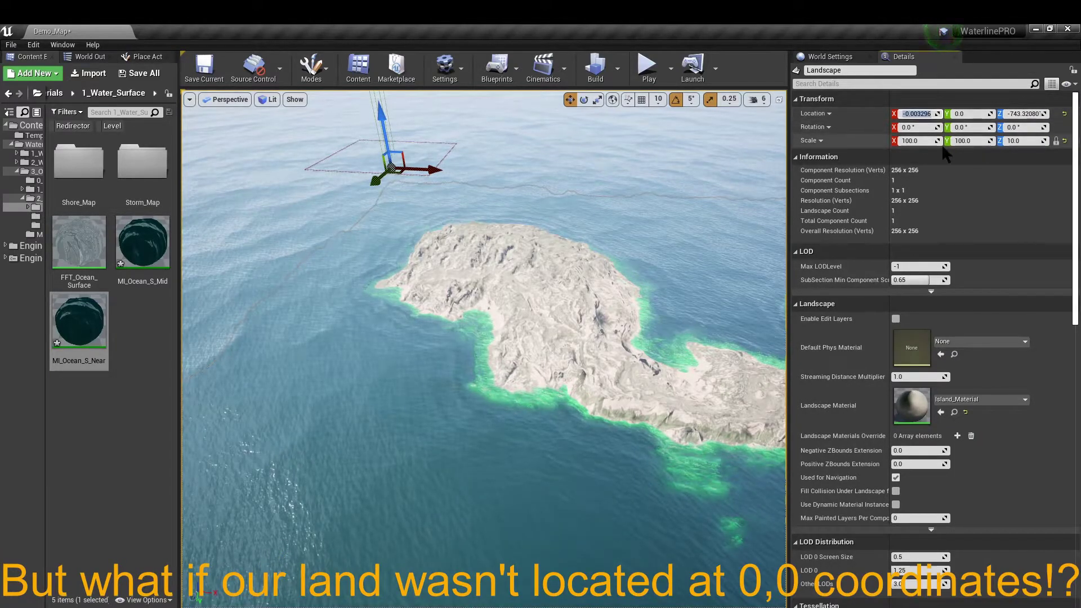
drag(604, 179, 534, 245)
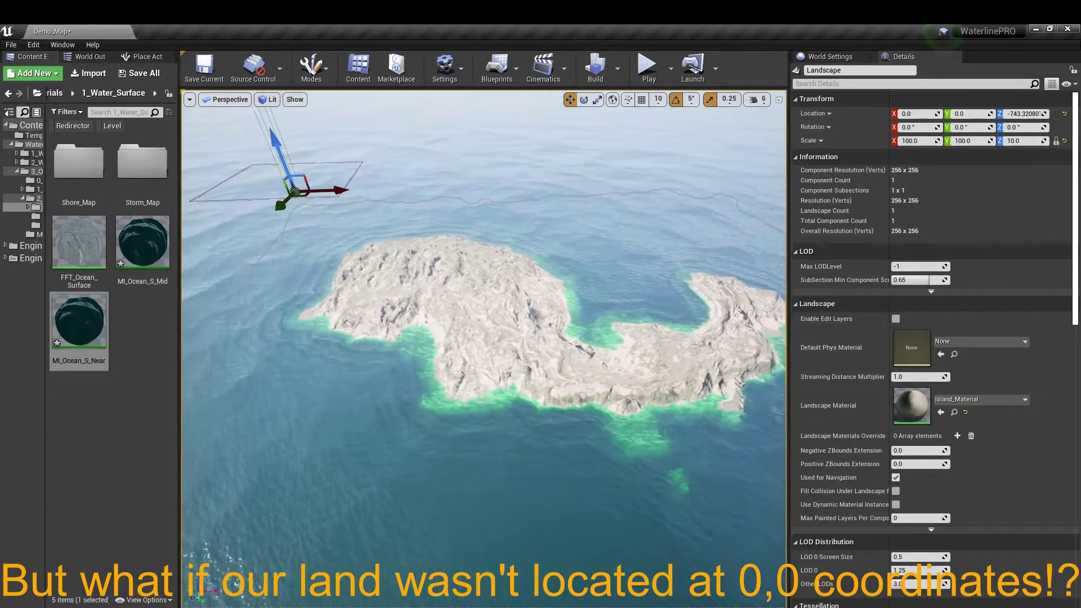
mouse_move(476, 203)
mouse_down()
mouse_move(531, 217)
mouse_move(273, 169)
mouse_up()
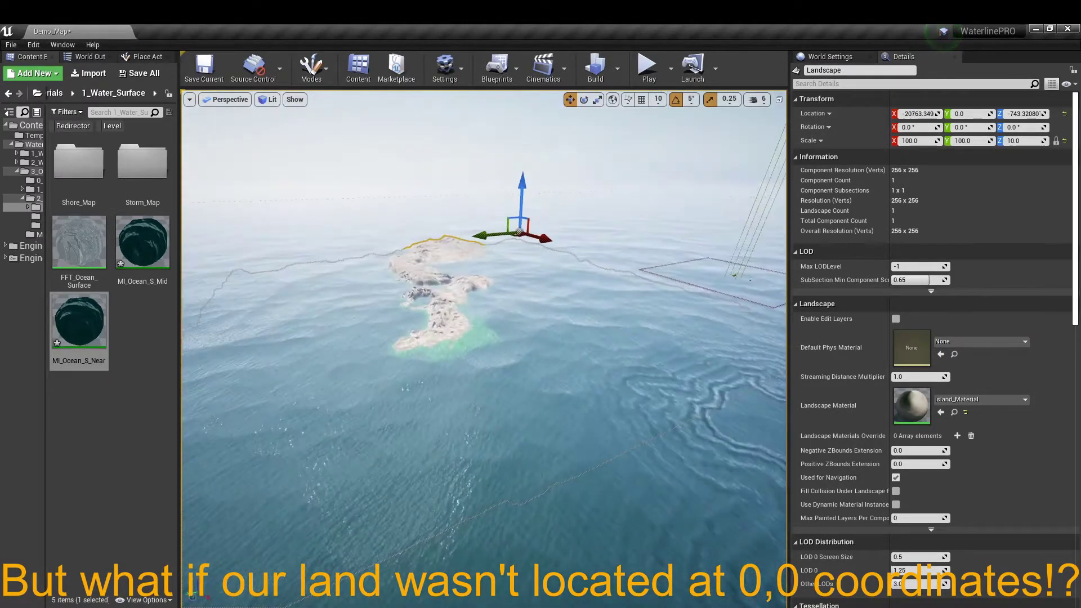
drag(741, 489, 786, 488)
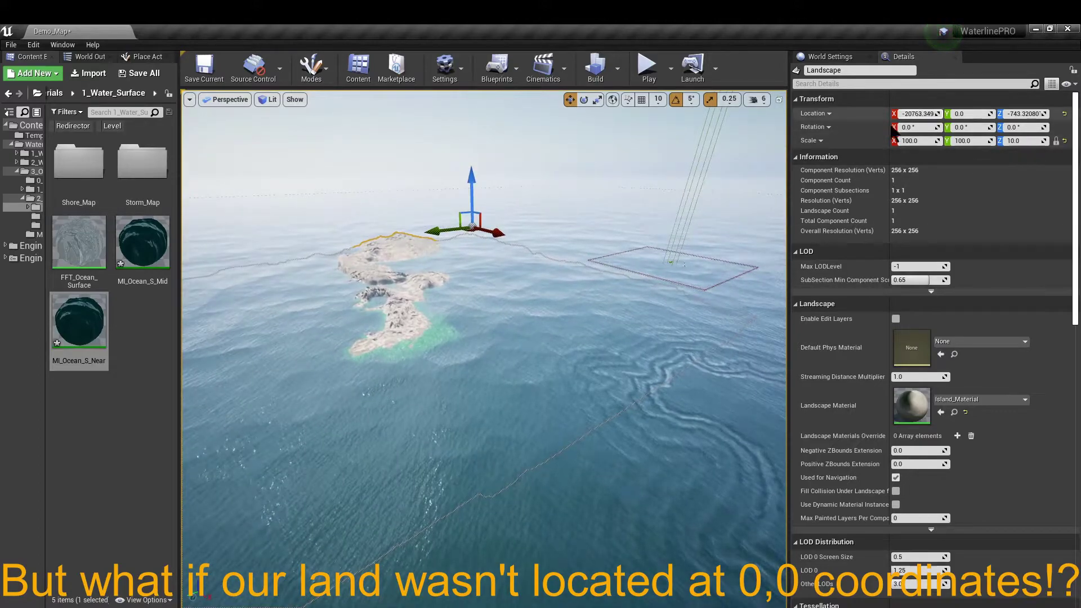
Step: Copy the Landscape's location into the 5_FFT_Ocean_Sim Shore Waves Texture Offset
right_click(911, 113)
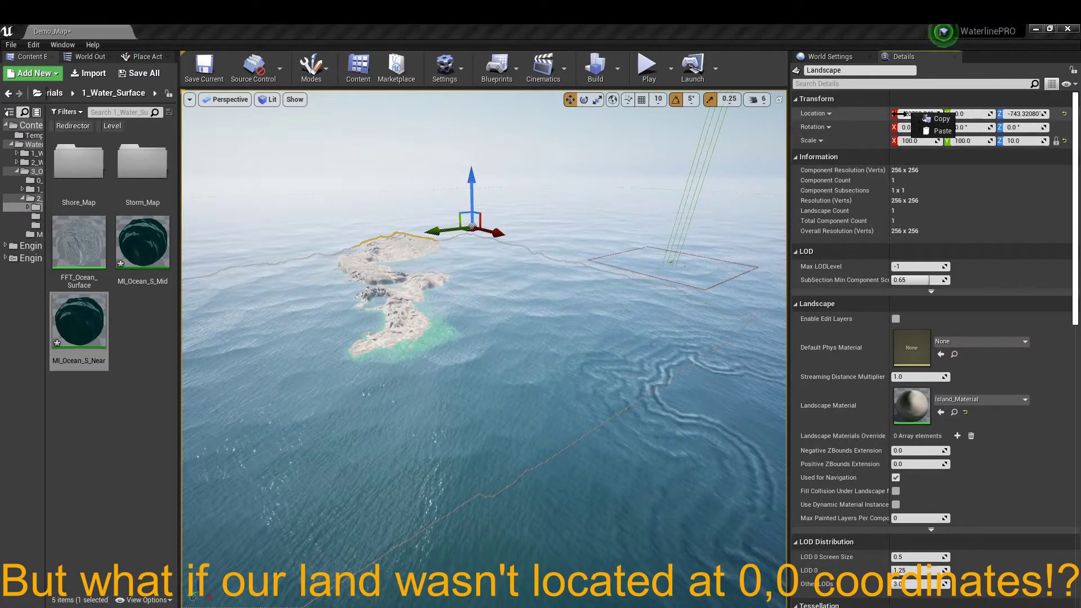
click(938, 119)
click(718, 405)
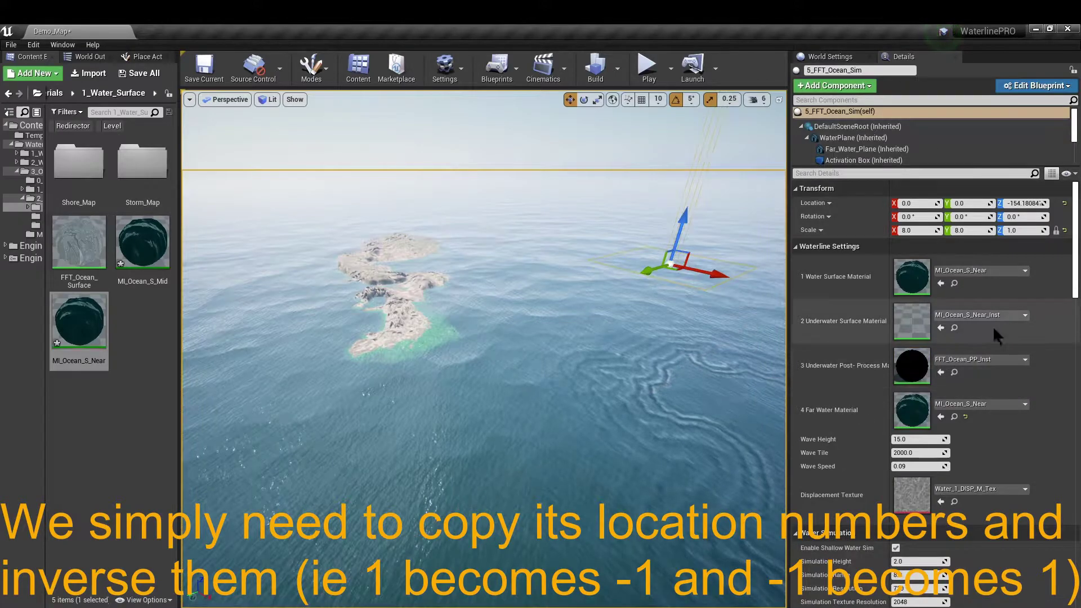
drag(1071, 318, 1069, 463)
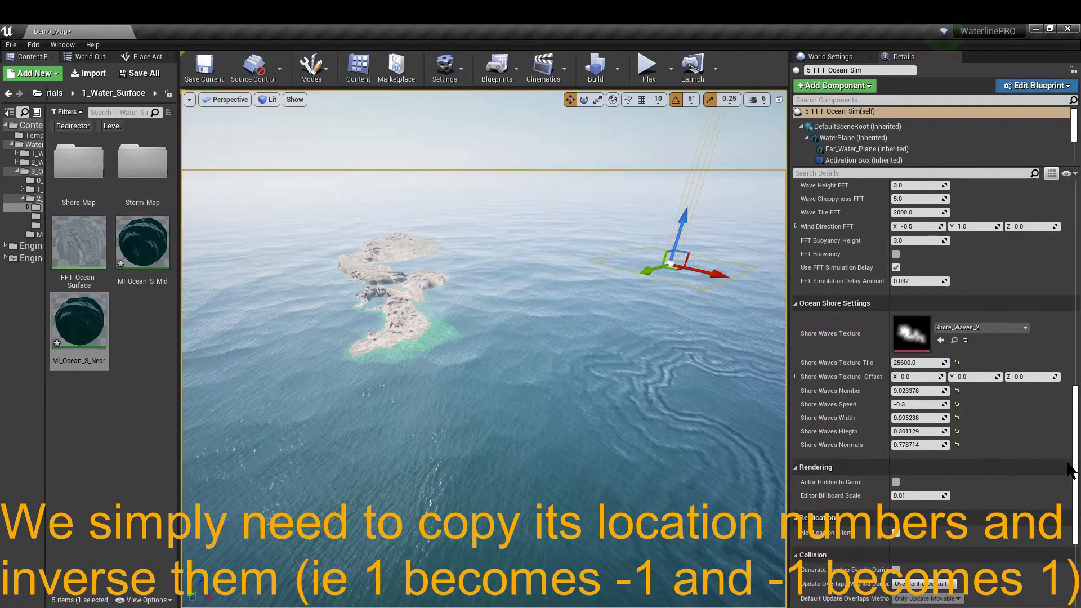
right_click(969, 377)
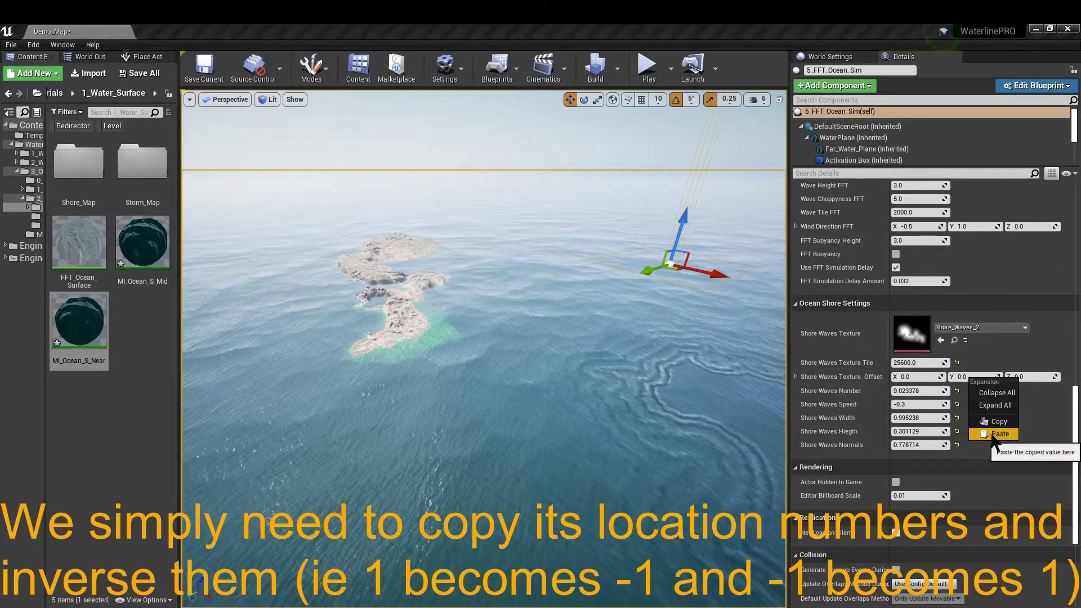
click(994, 434)
Step: Fly over the island to inspect the shore foam, then reselect the Landscape to see its Location
right_drag(618, 374, 618, 350)
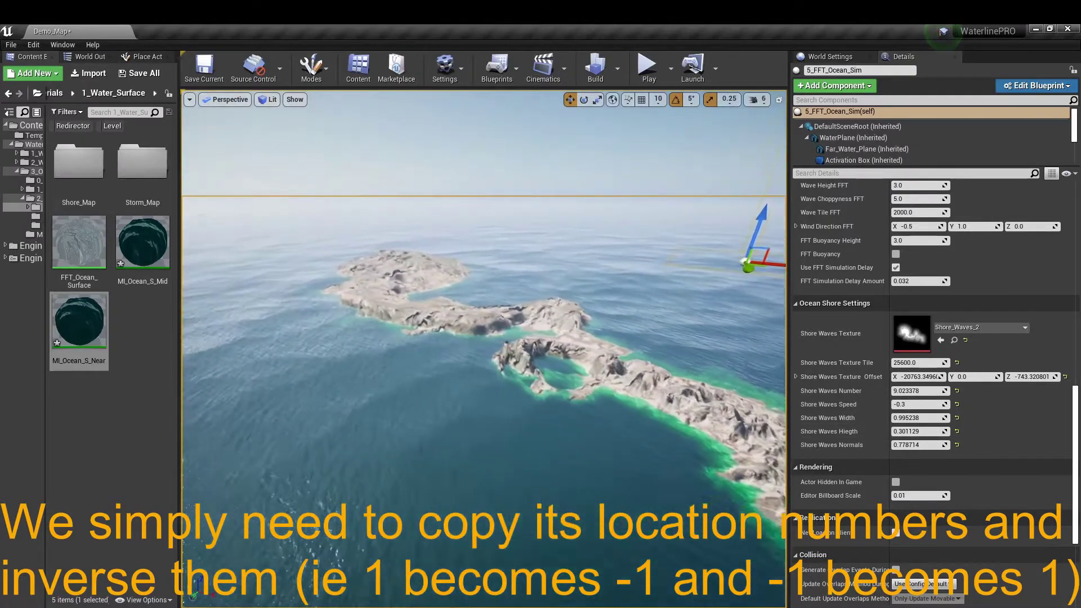
right_drag(426, 305, 426, 323)
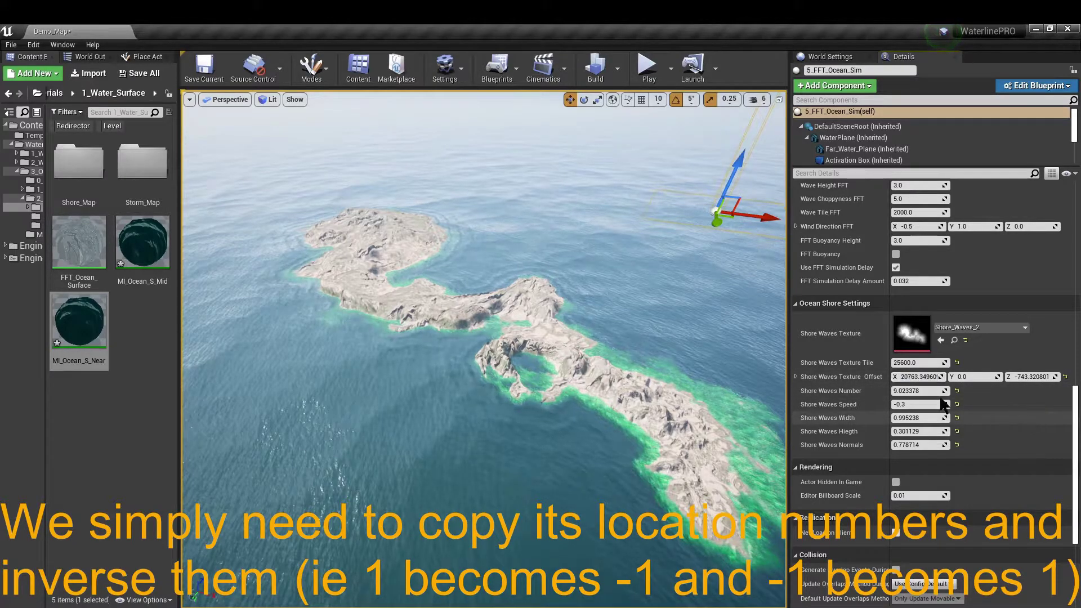
right_drag(705, 352, 571, 340)
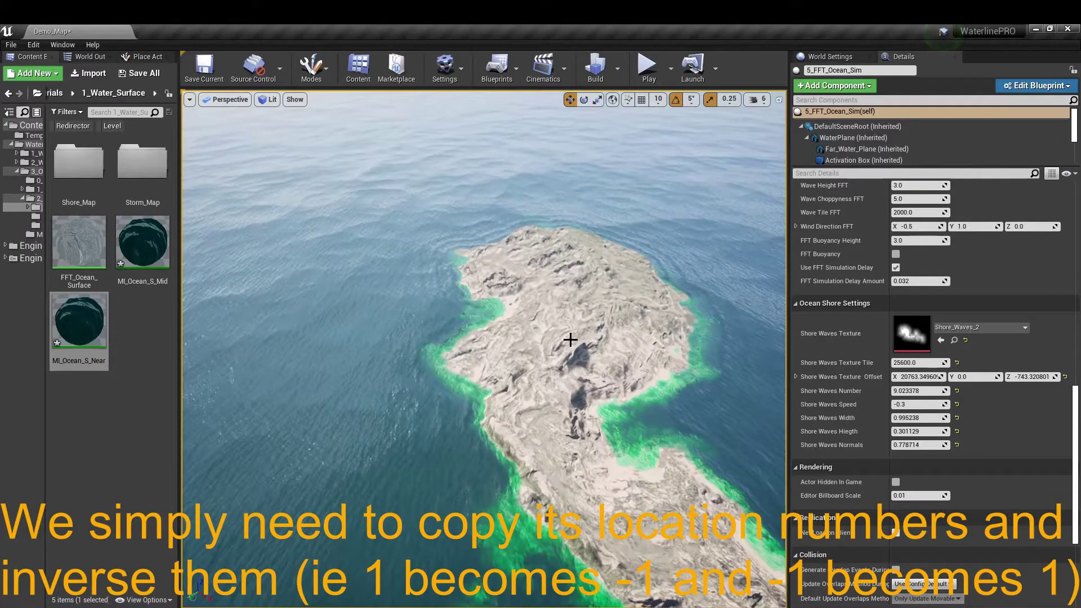
click(570, 340)
drag(571, 339, 592, 349)
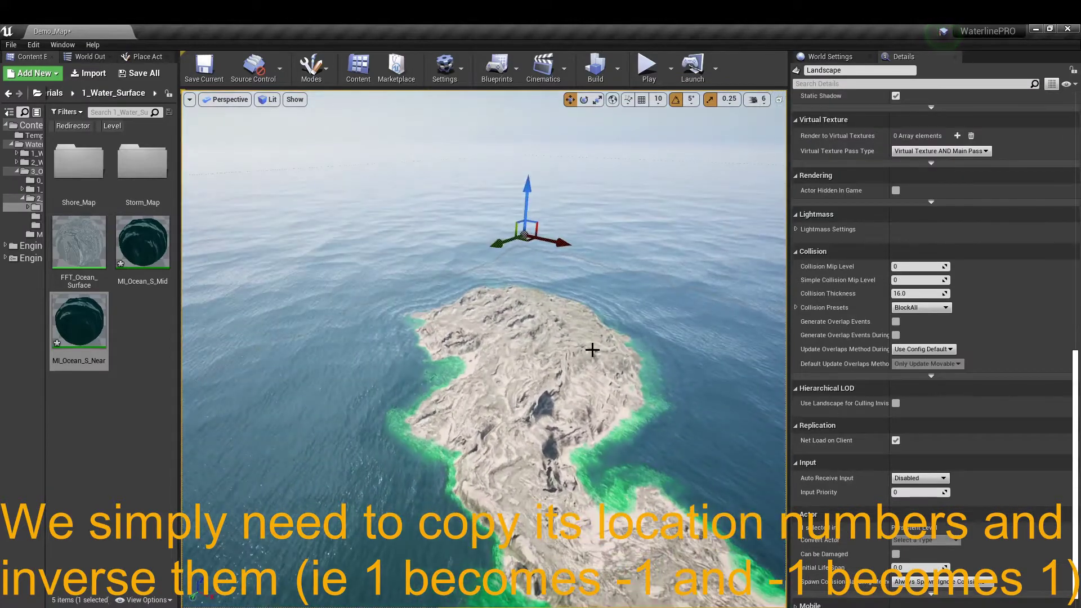
right_drag(508, 245, 478, 309)
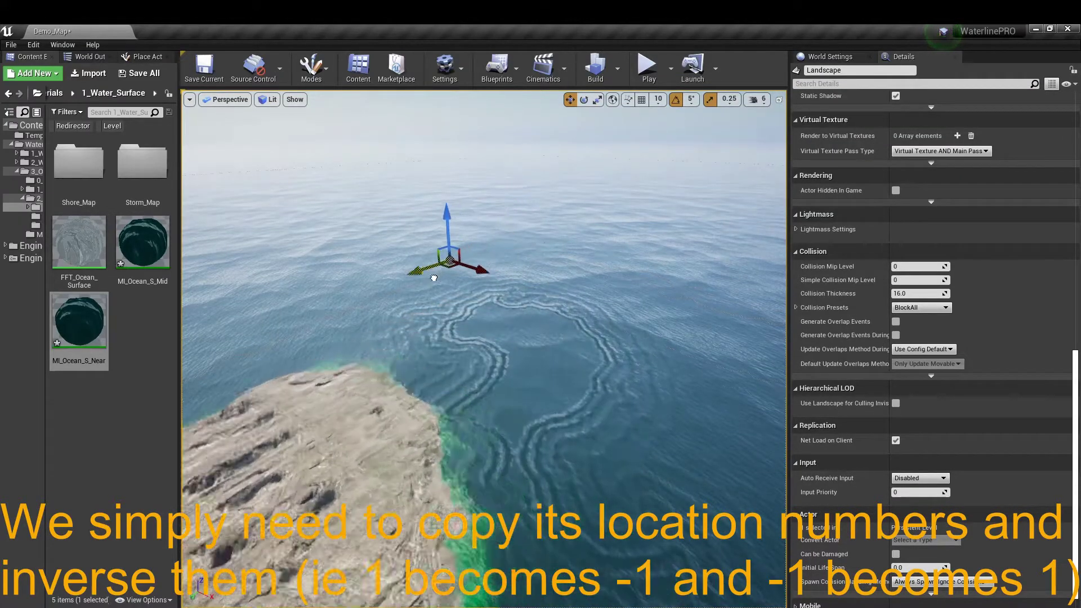
right_drag(683, 304, 683, 304)
click(687, 282)
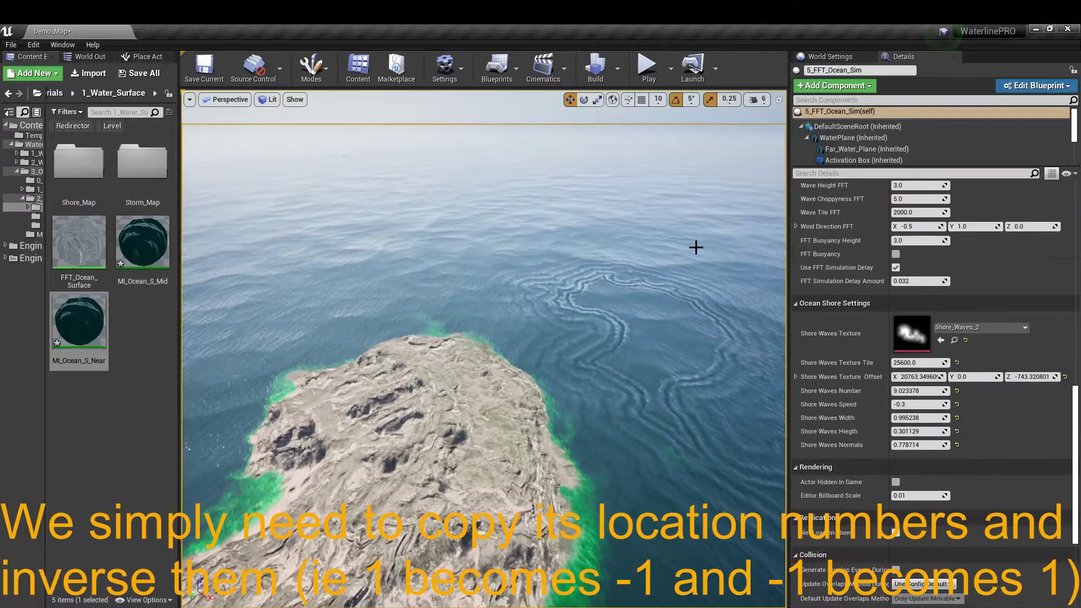
right_drag(695, 246, 695, 247)
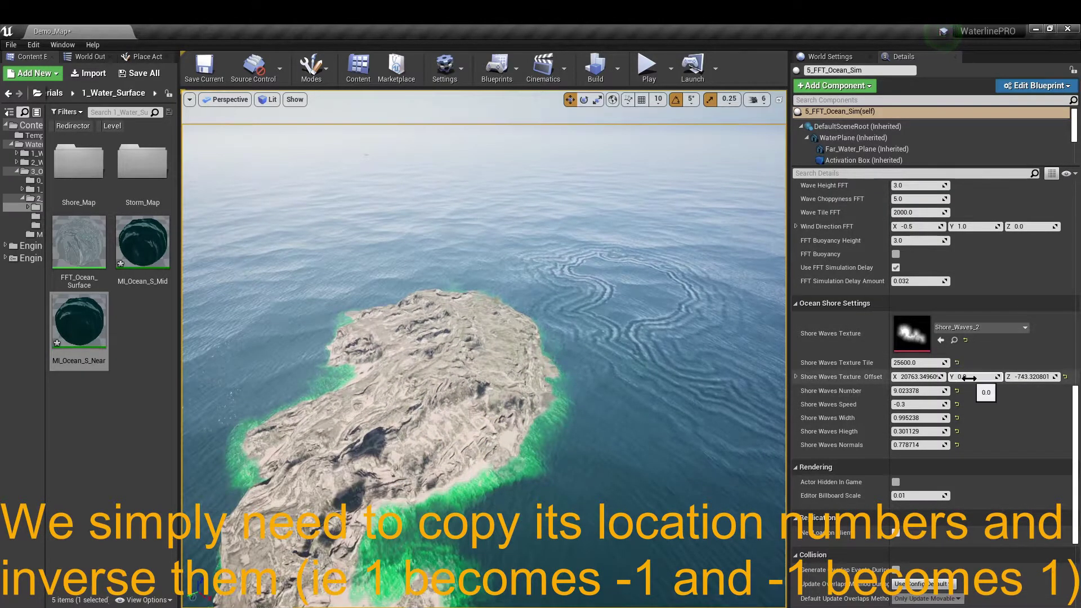
click(360, 451)
scroll(901, 169, up, 10)
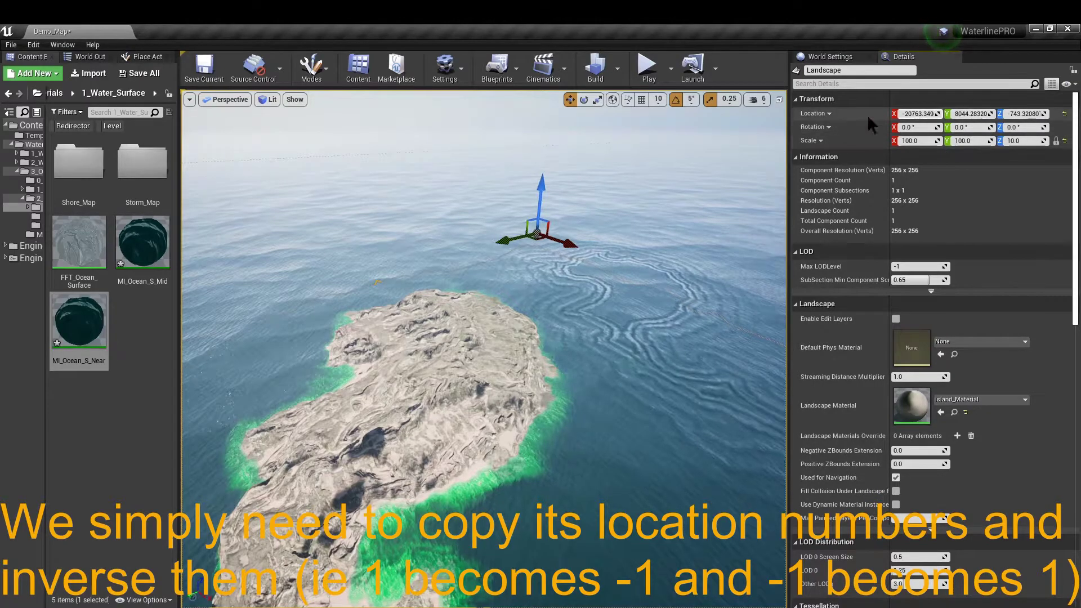
Step: Paste the Landscape Location into the ocean actor's Shore Waves Texture Offset again
right_click(965, 114)
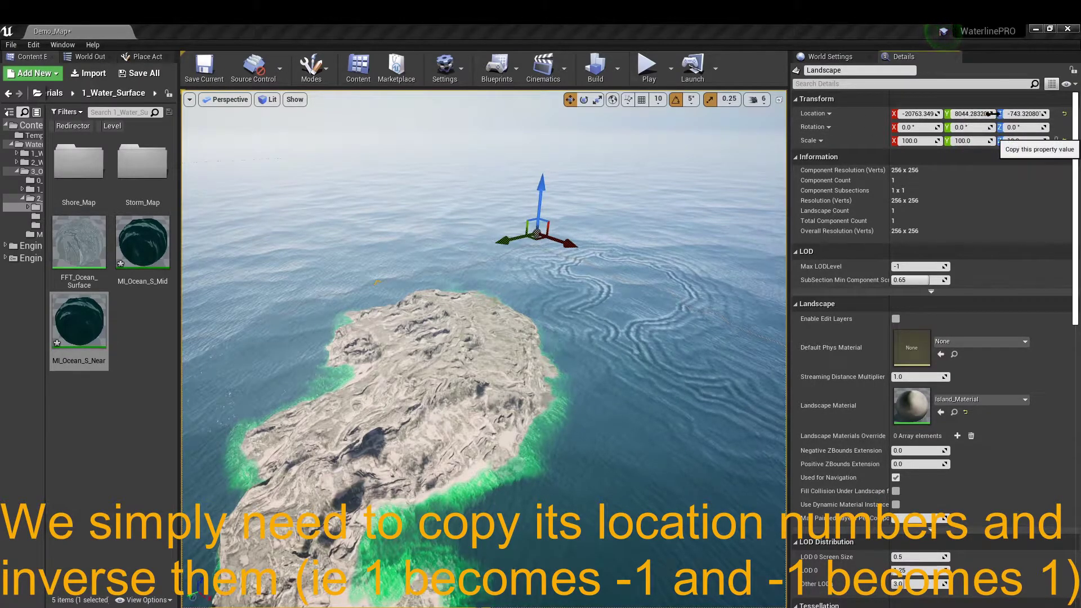
click(683, 331)
scroll(1073, 335, down, 5)
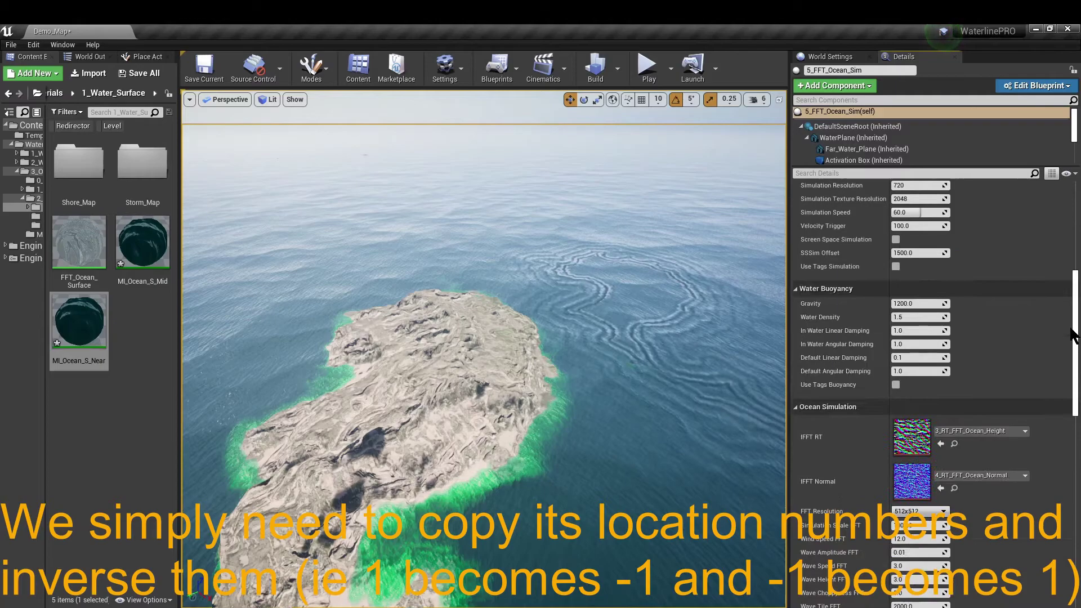
scroll(1073, 335, down, 5)
scroll(1002, 383, down, 2)
right_click(965, 416)
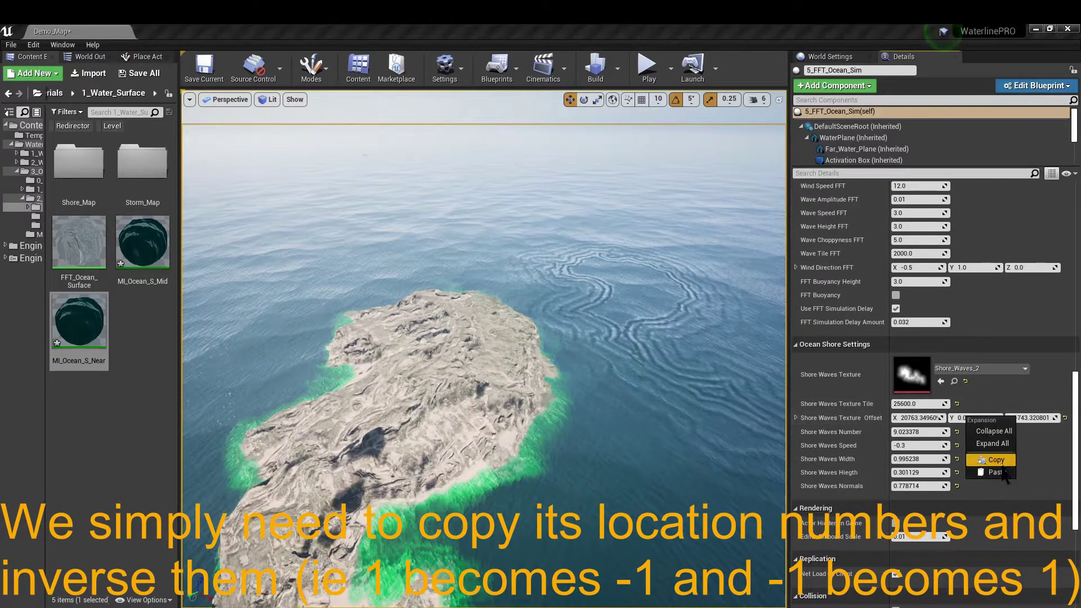
click(1000, 470)
Step: Negate the offset Y value, check the foam along the coast, and begin editing Z
click(987, 418)
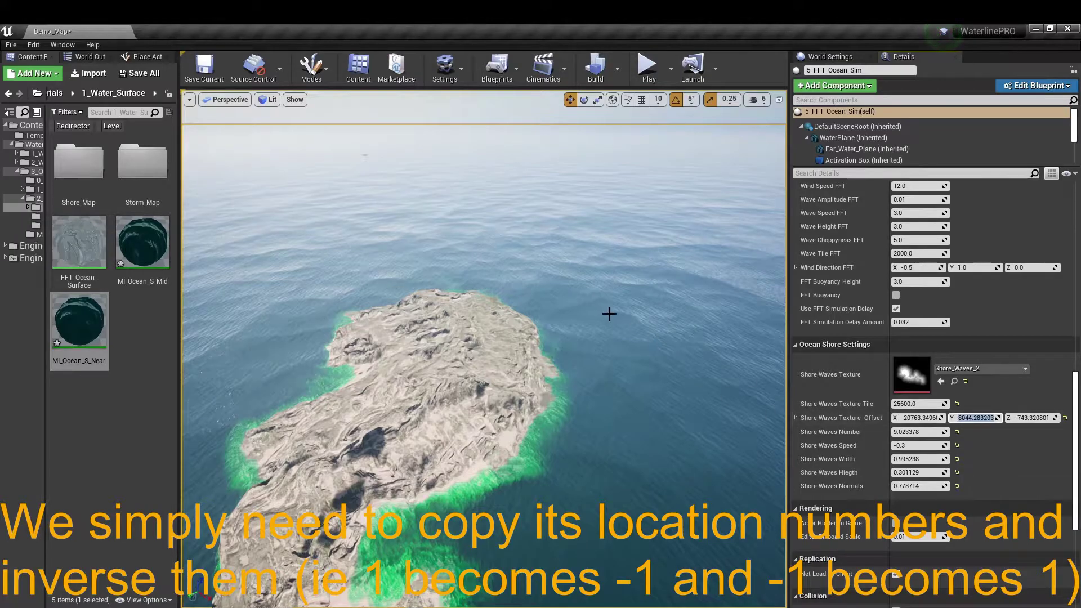
key(Home)
text(-)
right_drag(610, 314, 622, 313)
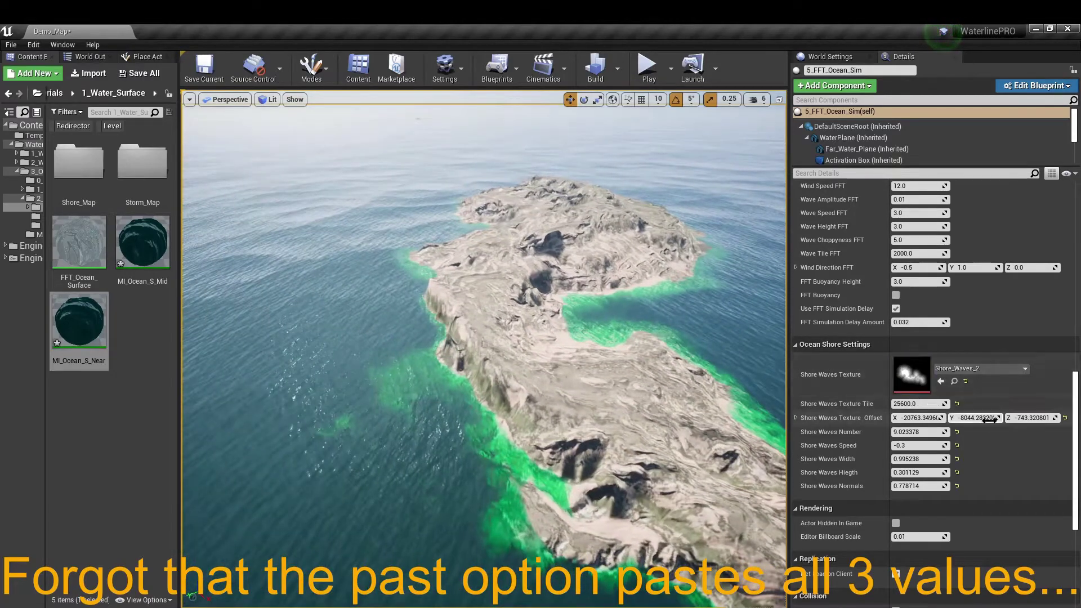
click(556, 269)
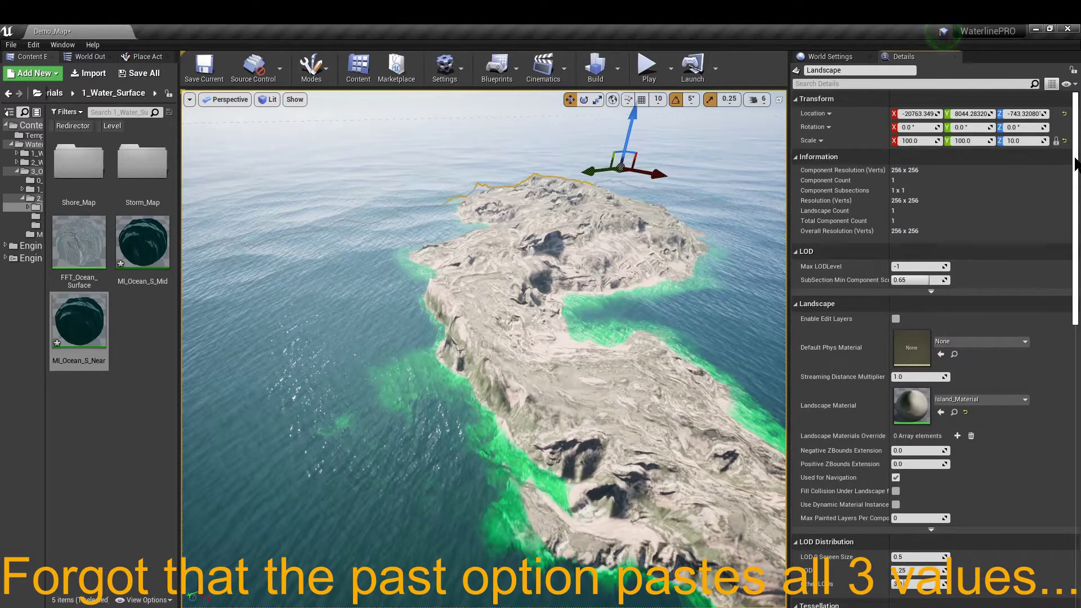
click(687, 286)
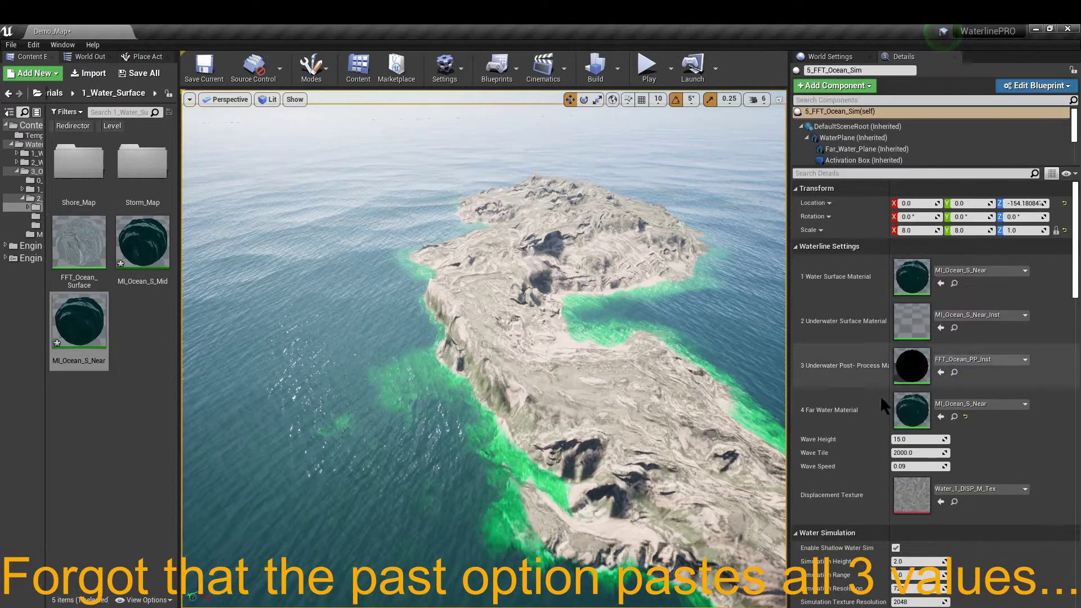
scroll(985, 338, down, 5)
drag(1078, 383, 1075, 462)
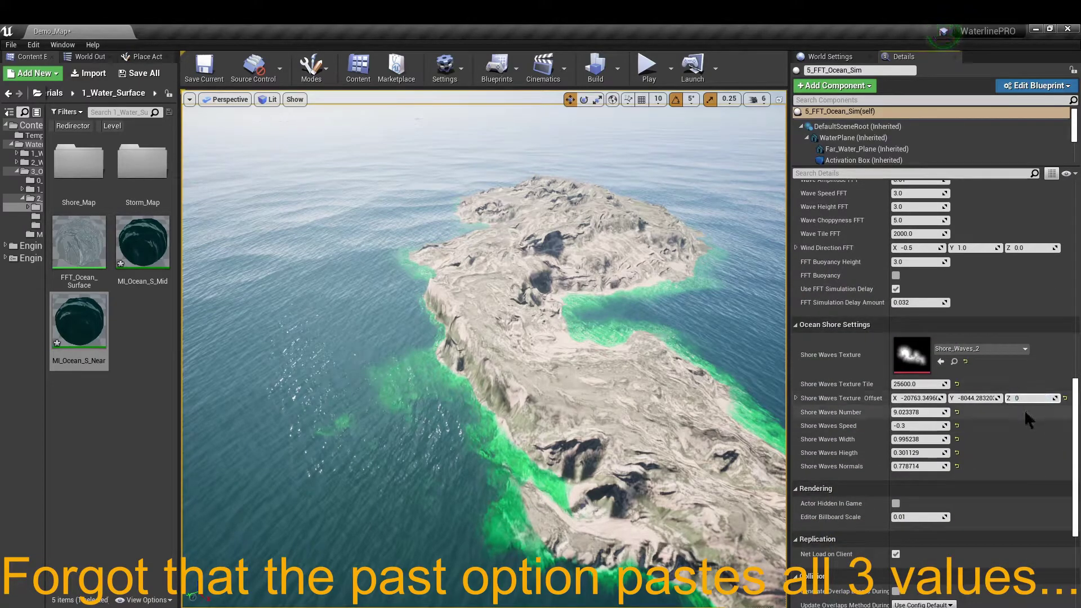
click(974, 398)
Step: Set the offset Z to 0 and preview the shoreline in a brief play session
text(0)
key(Return)
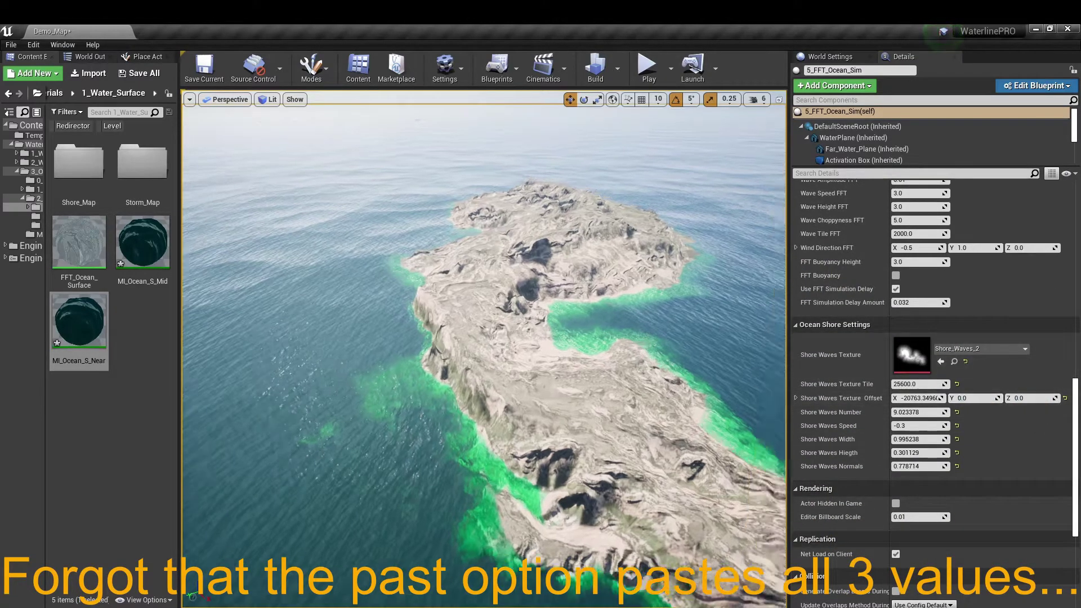
right_drag(500, 323, 494, 344)
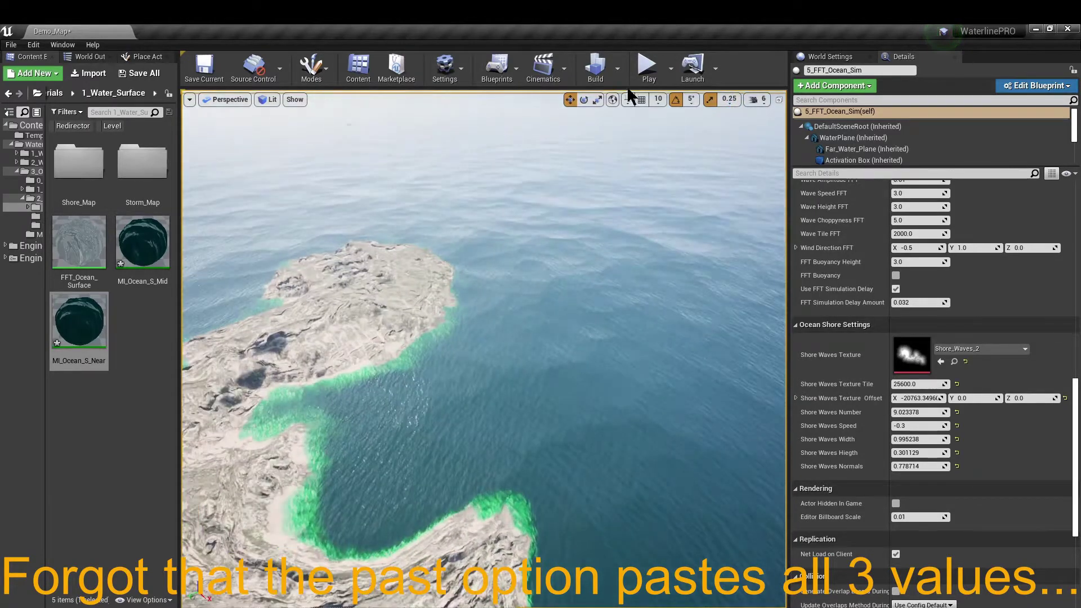
click(648, 66)
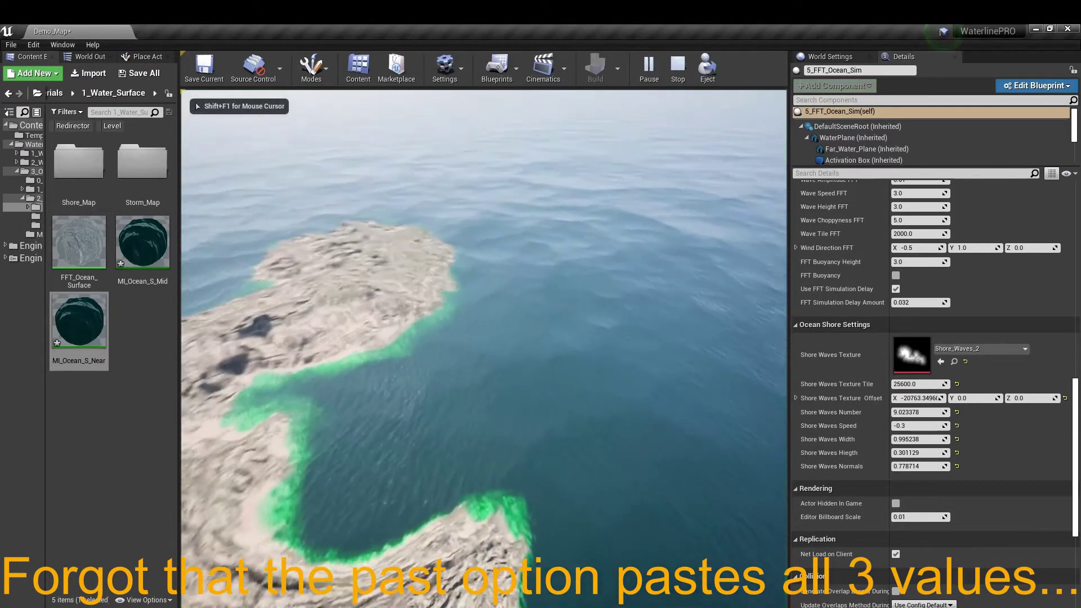
key(Escape)
Step: Re-paste the Landscape location into the ocean's Shore Waves Texture Offset
click(494, 302)
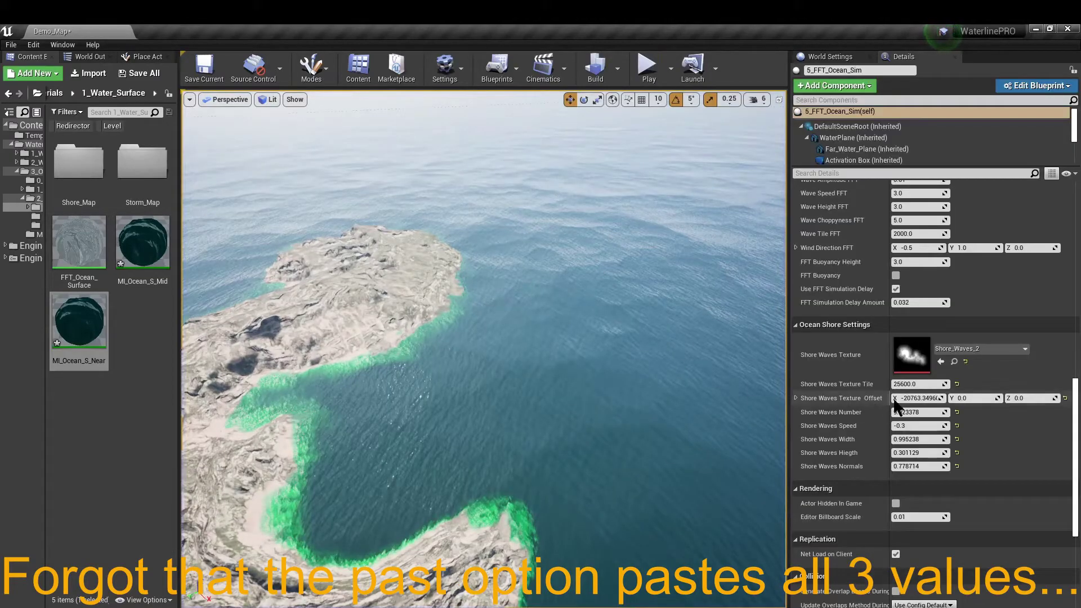
click(921, 398)
key(Return)
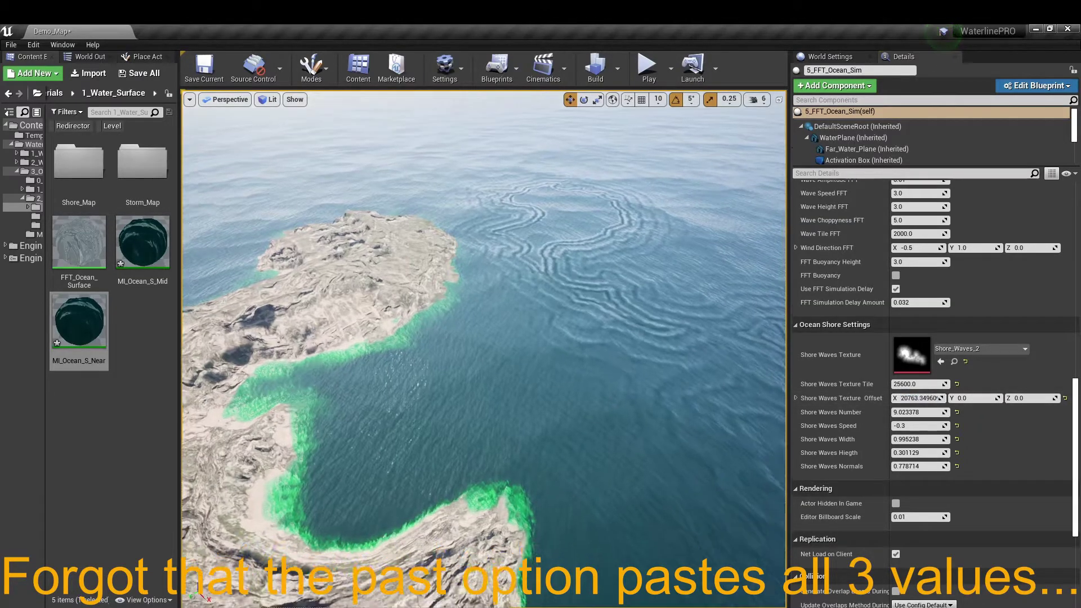
click(366, 324)
click(599, 381)
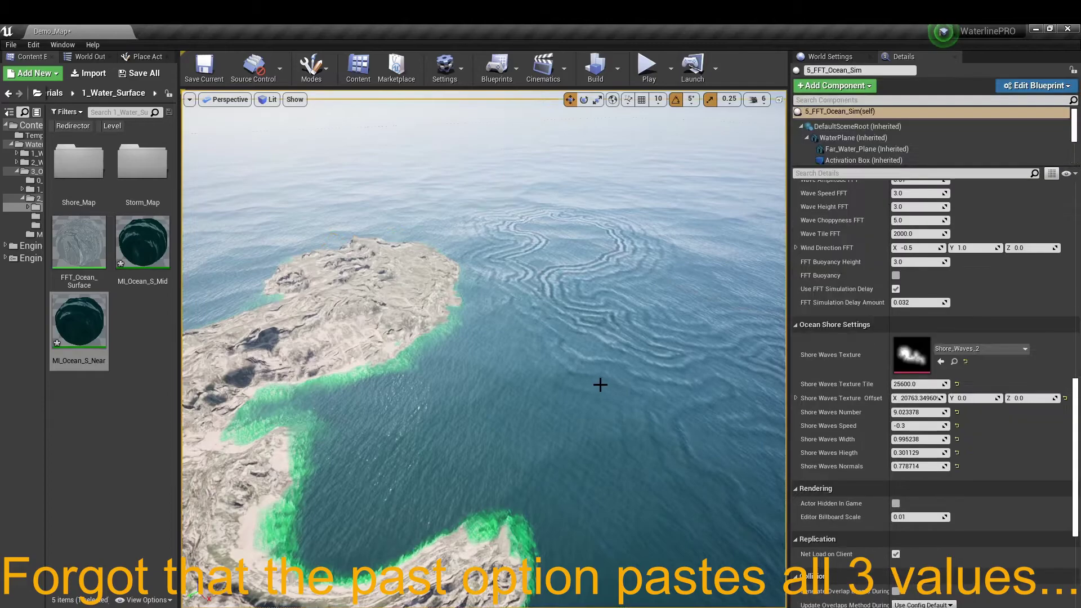
right_click(973, 399)
click(999, 455)
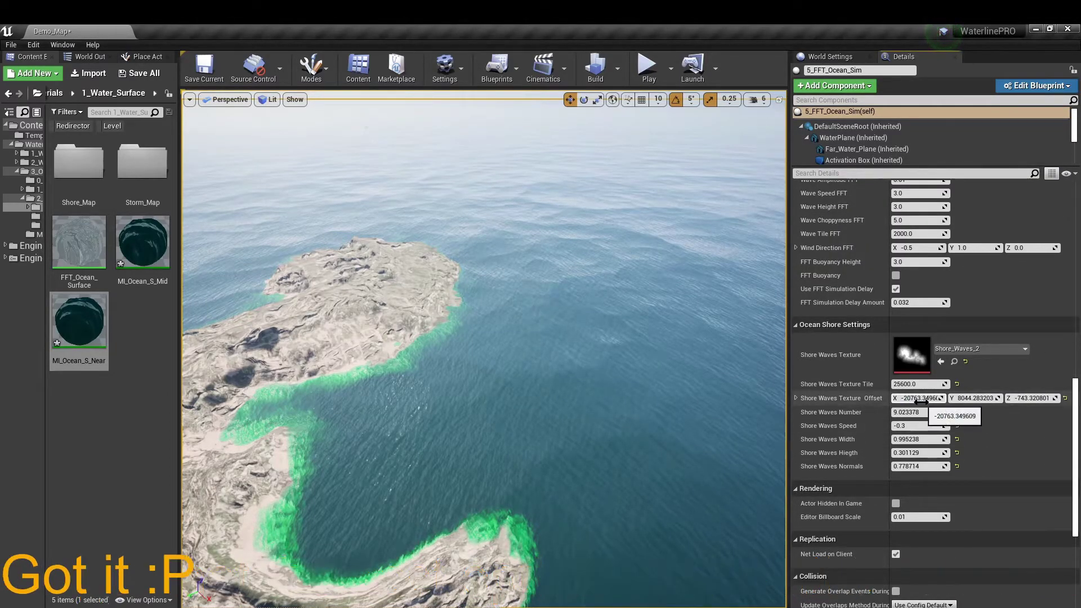
Step: Fix the offset to X 20763.3496, Y -8044.283203, Z 0.0 and view the aligned foam
key(Delete)
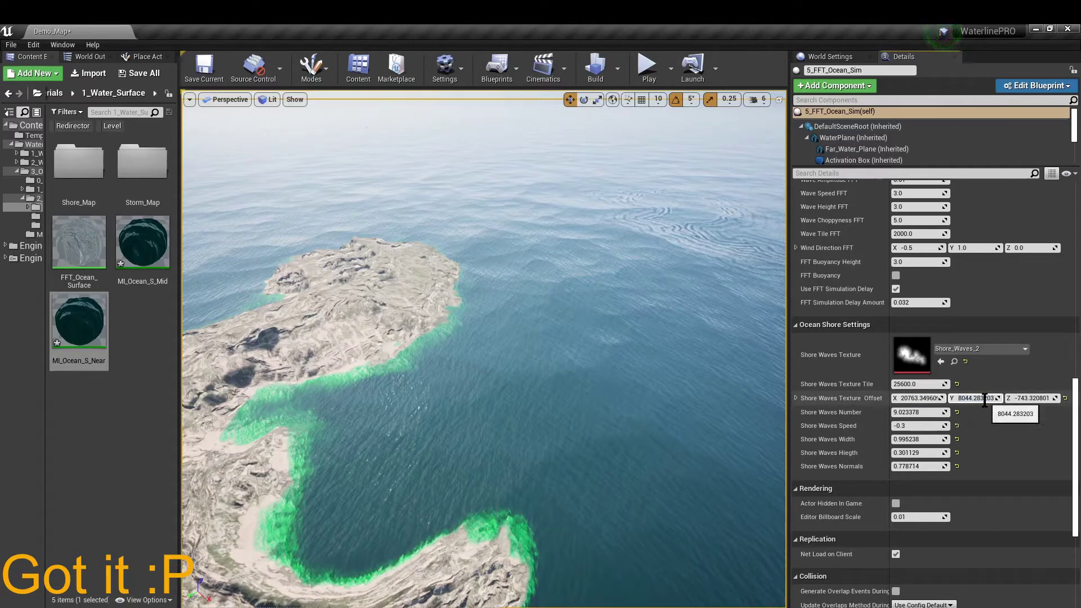
click(959, 398)
text(-)
click(1027, 398)
text(0.0)
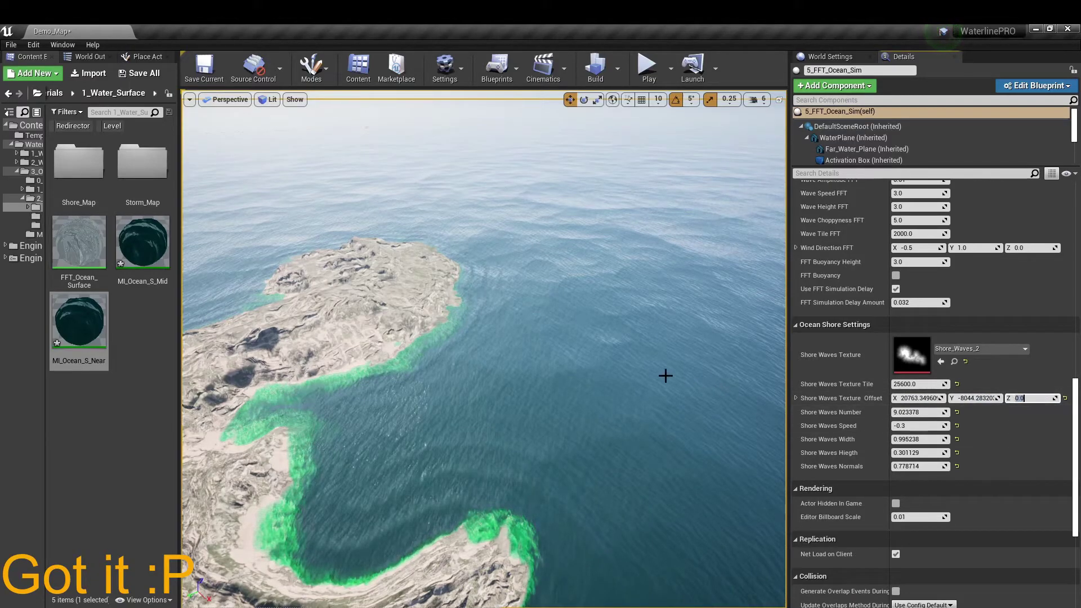
right_drag(665, 376, 616, 374)
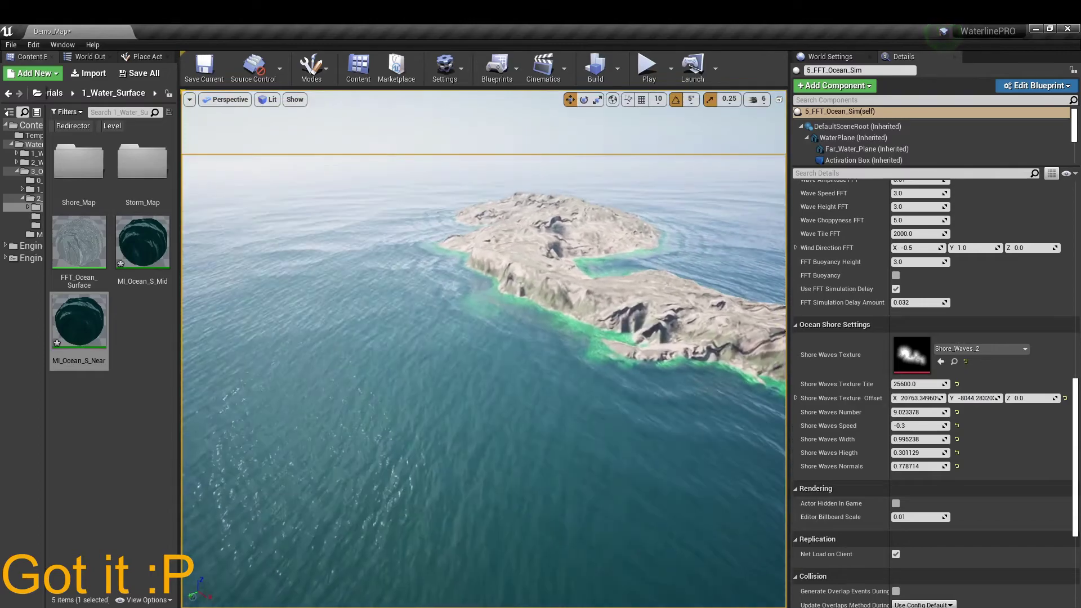
mouse_move(484, 349)
right_down()
mouse_move(553, 391)
mouse_move(457, 340)
right_up()
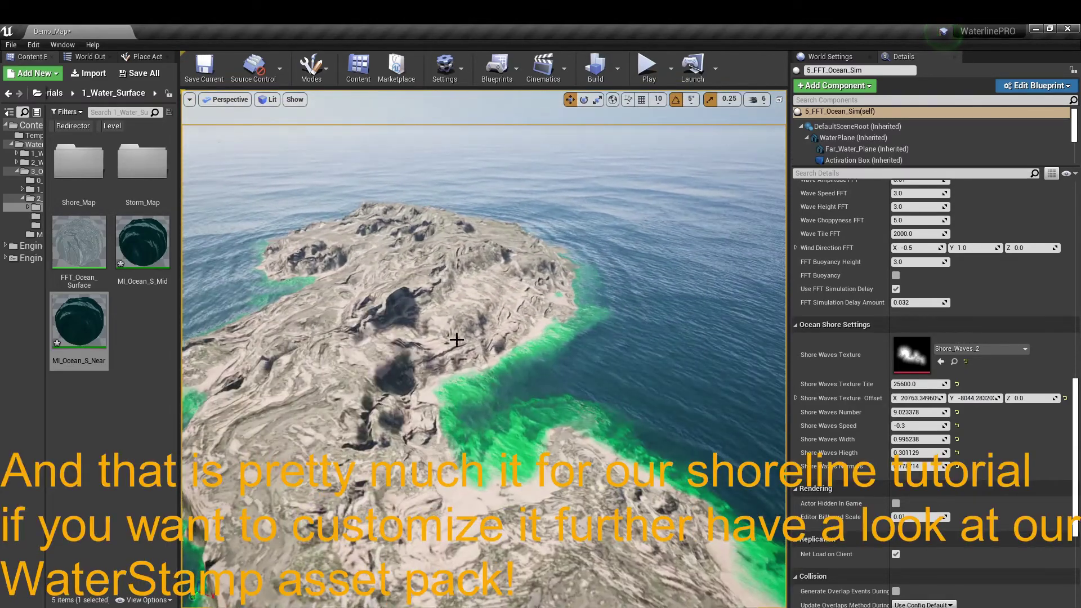
Step: Select the island Landscape and briefly try the rotate tool, leaving rotation at about 0
click(457, 341)
scroll(457, 340, down, 5)
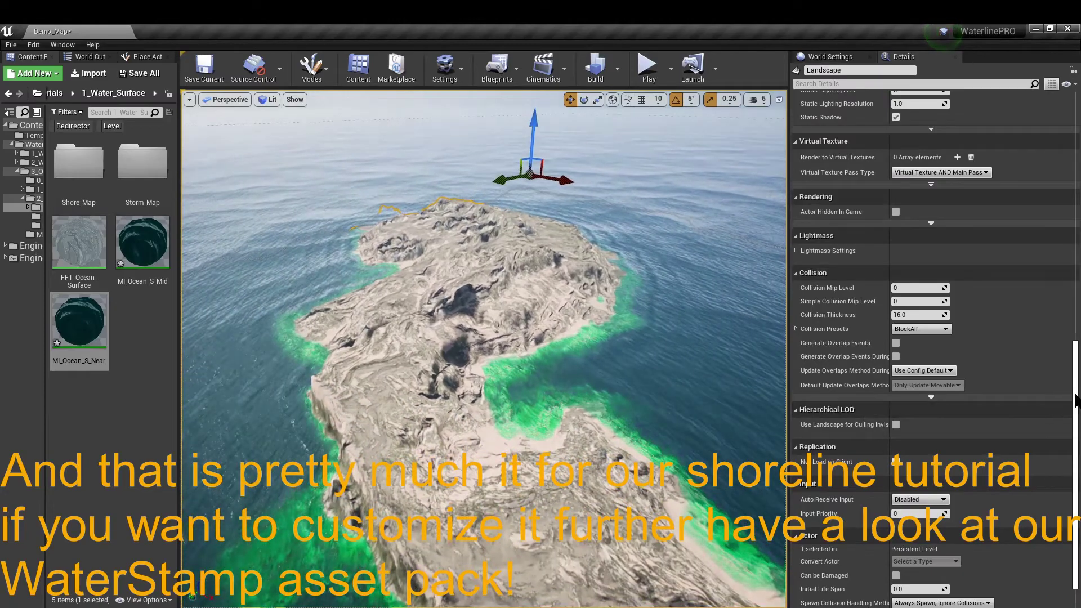
drag(1077, 401, 1077, 131)
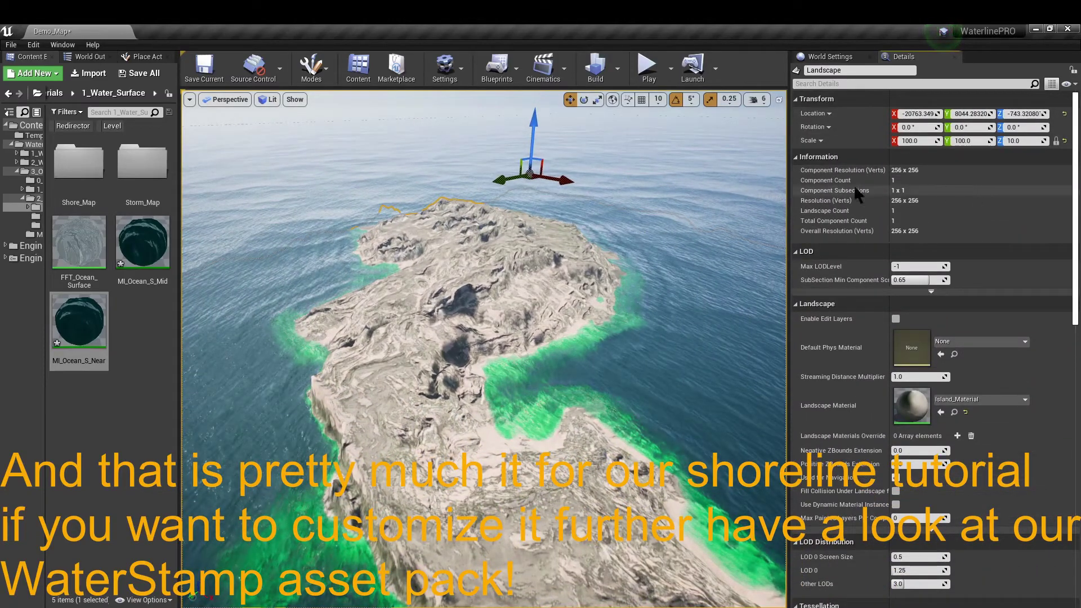
key(e)
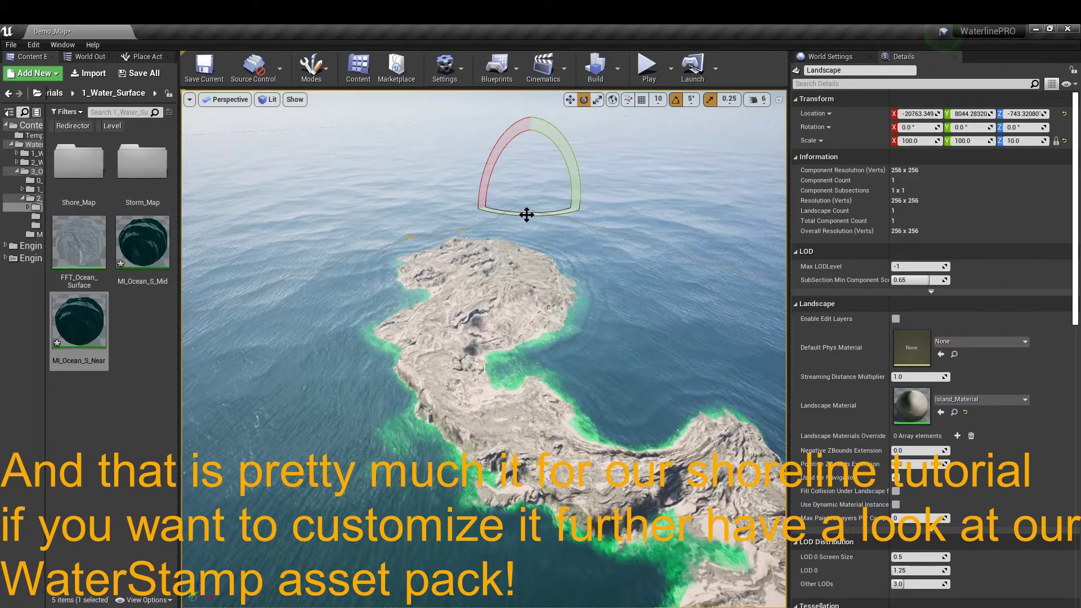
drag(526, 215, 527, 214)
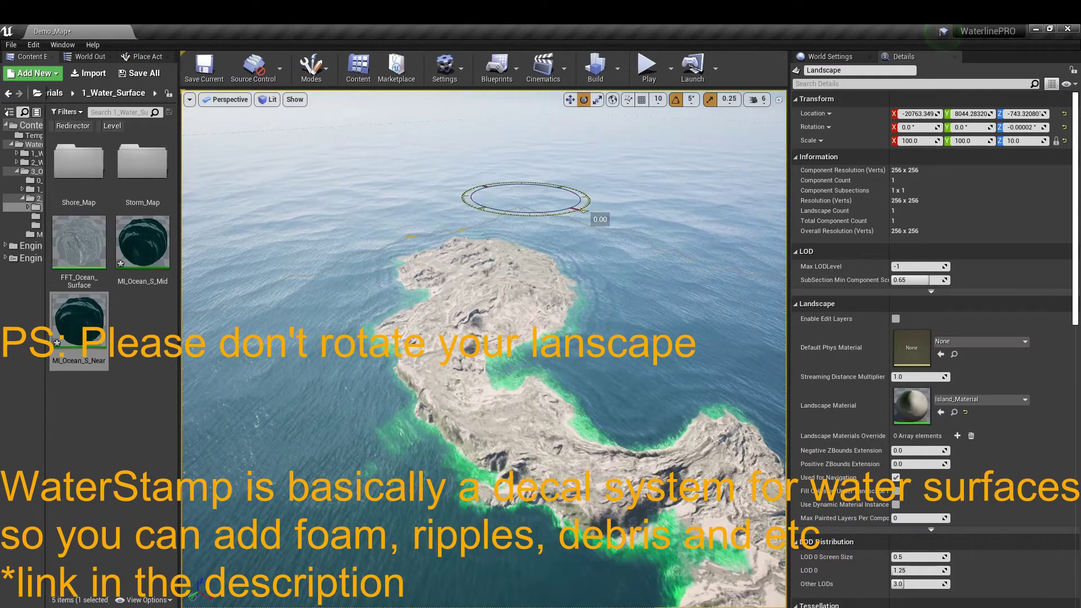